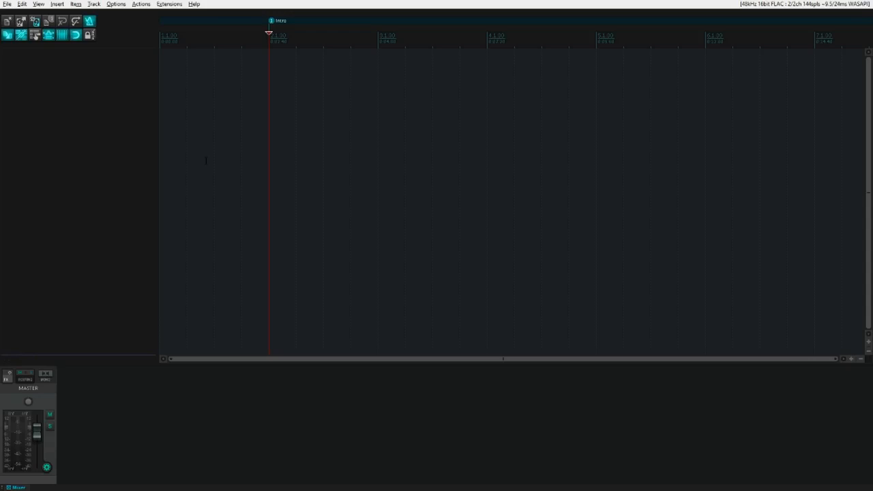
Step: Open the Windows Sound settings by running mmsys.cpl
key("super+r")
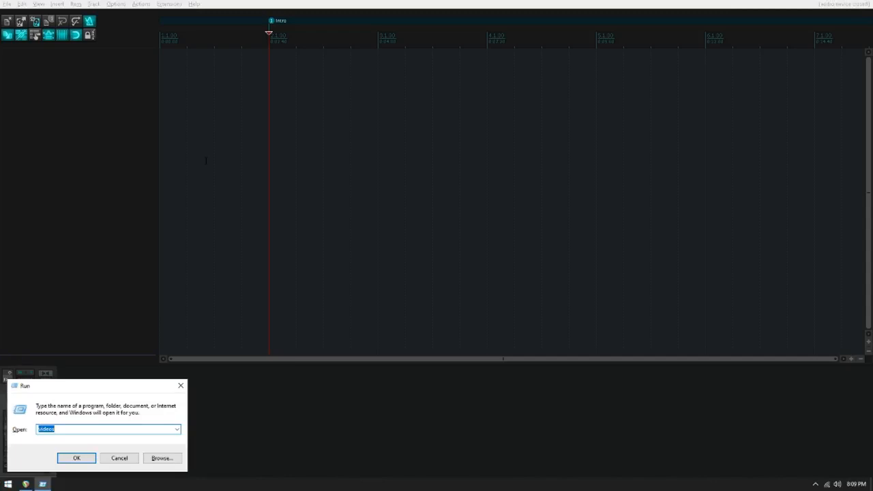
type("mm")
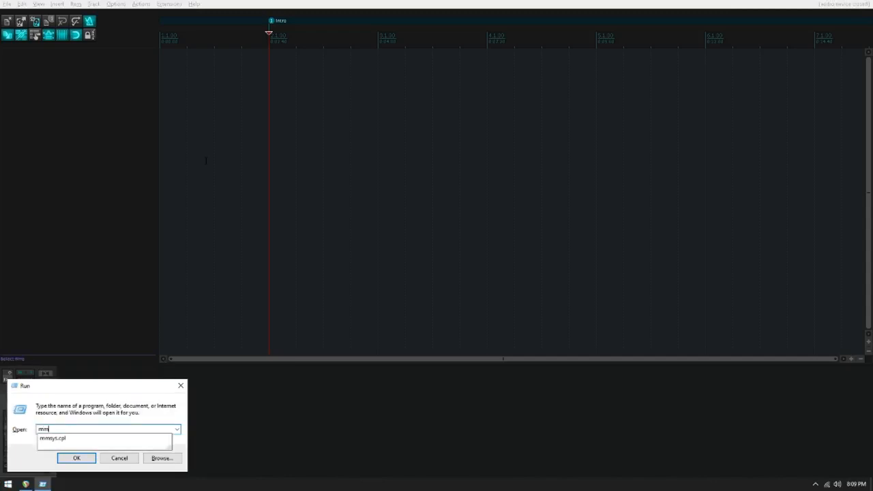
type("sys.cpl")
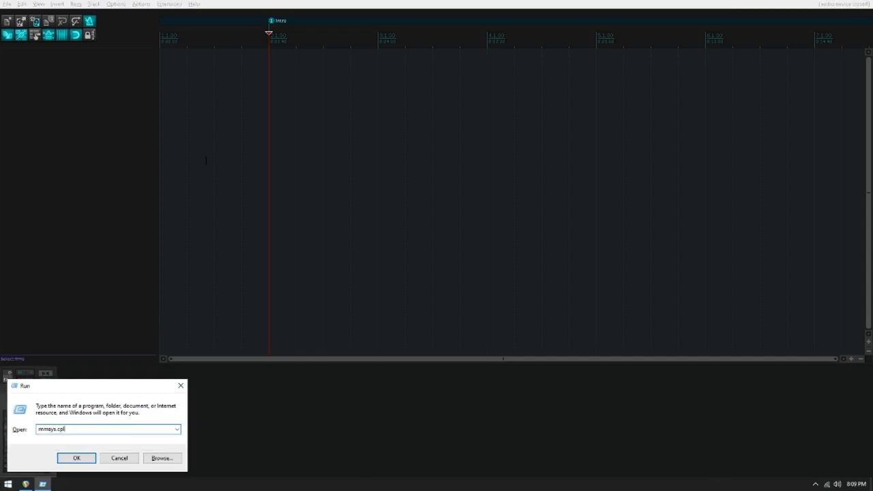
key("Return")
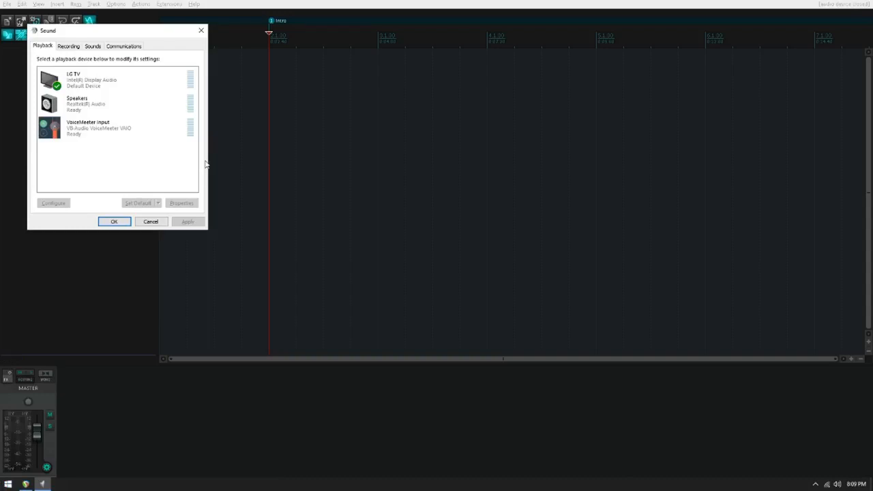
Step: Open the properties of the Realtek(R) Audio microphone in the recording devices
key("ctrl+Tab")
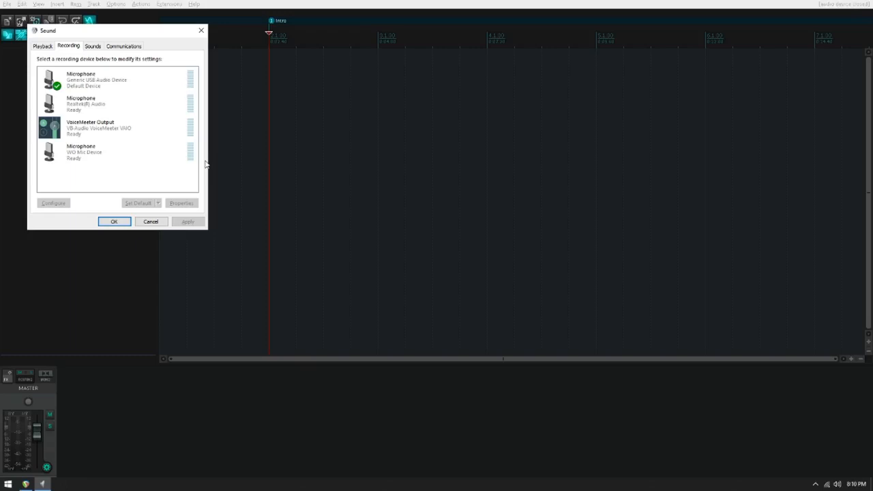
key("Down")
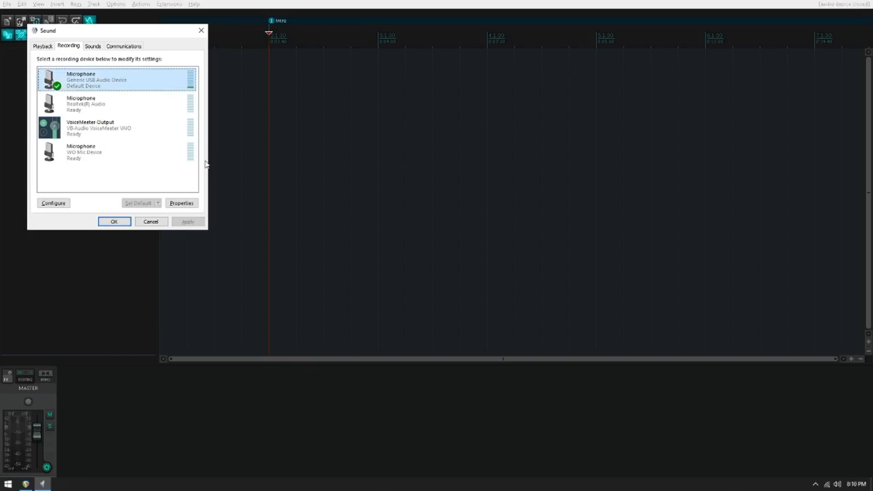
key("Down")
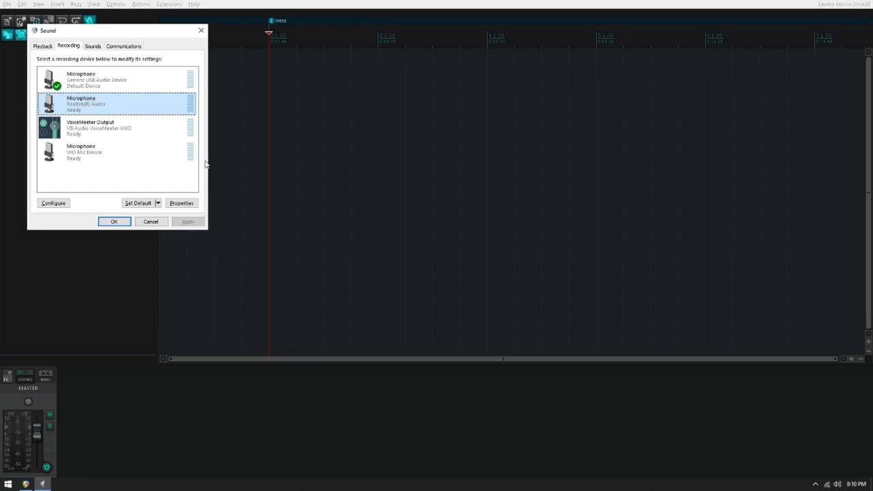
key("Tab")
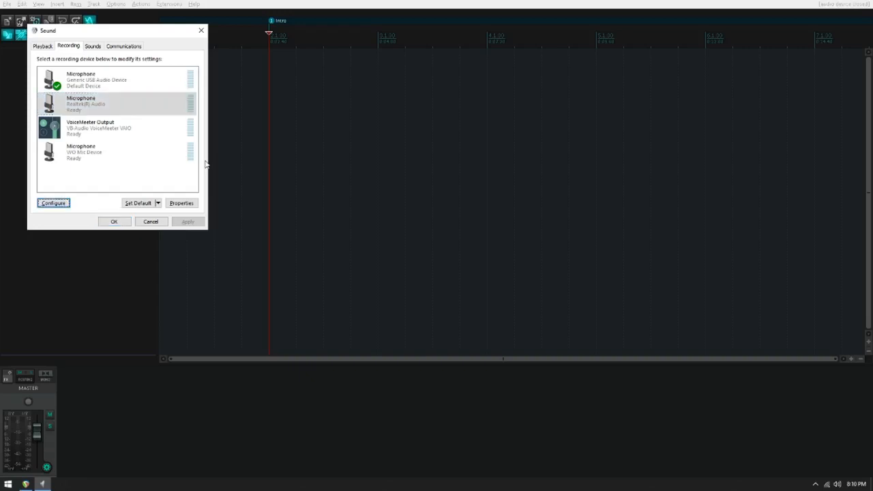
key("Tab")
key("Tab")
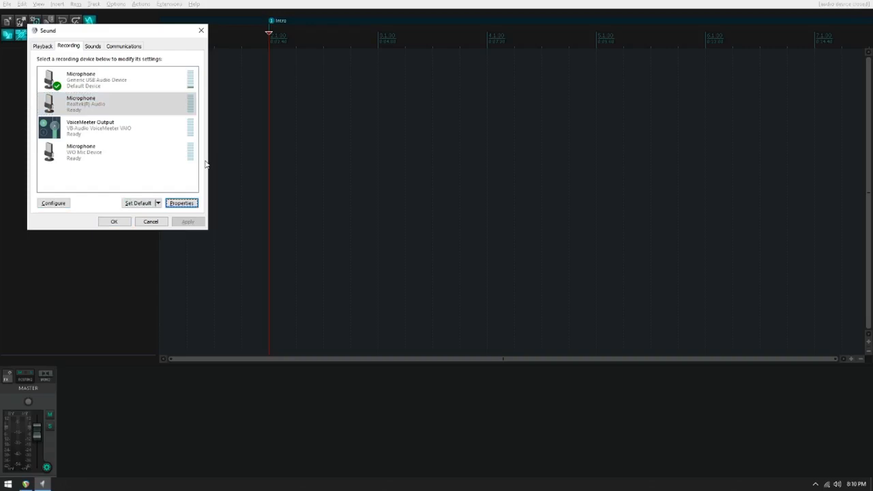
key("Return")
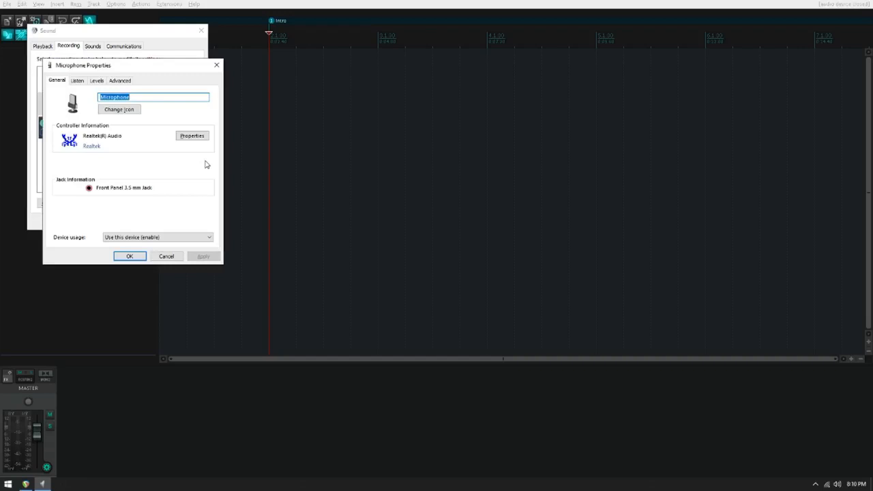
Step: Enable Listen to this device for the Realtek microphone, apply it and close the Sound settings
key("ctrl+Tab")
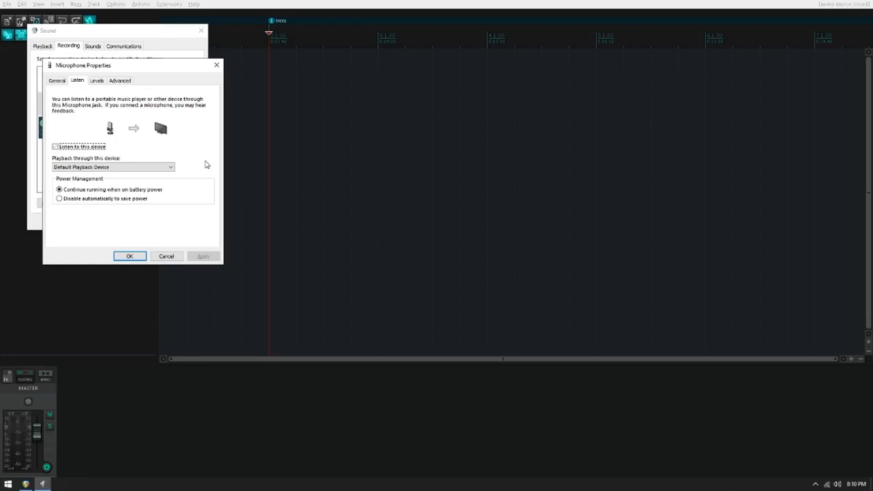
key("space")
key("shift+Tab")
key("shift+Tab")
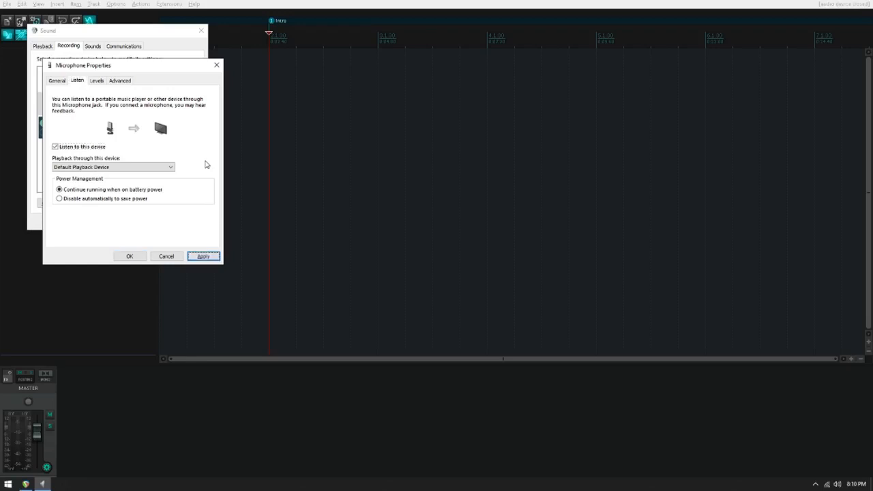
key("space")
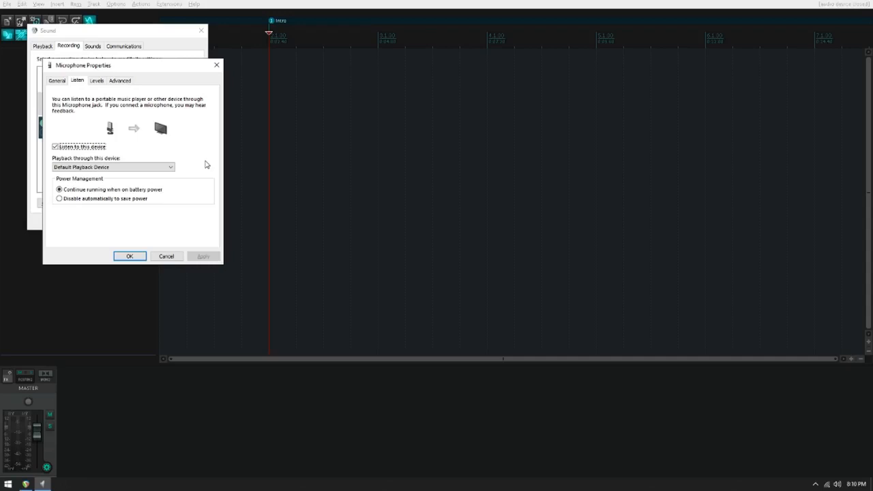
key("Escape")
key("Escape")
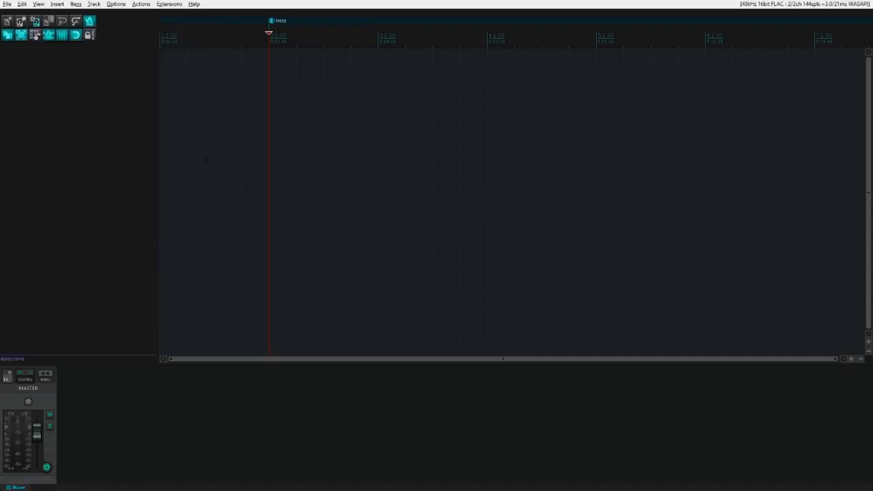
Step: Reopen the Sound settings and set the Realtek(R) Audio speakers as the default playback device
key("super+r")
key("Return")
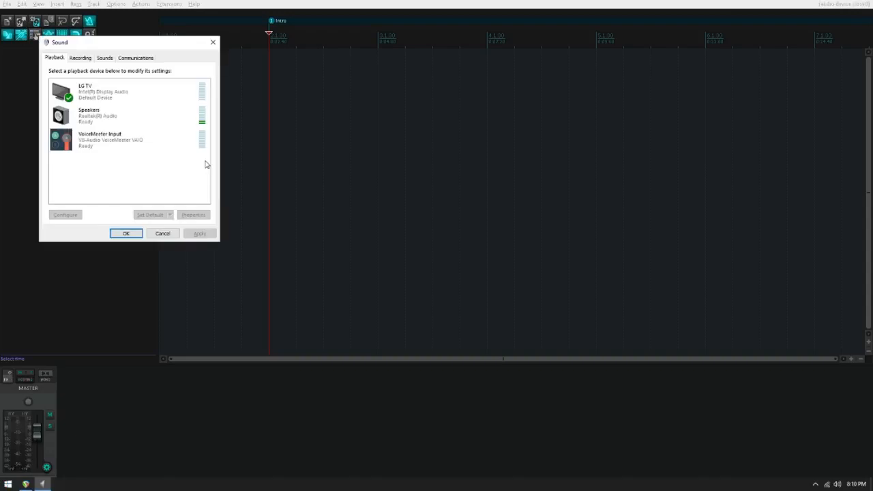
key("Down")
key("Down")
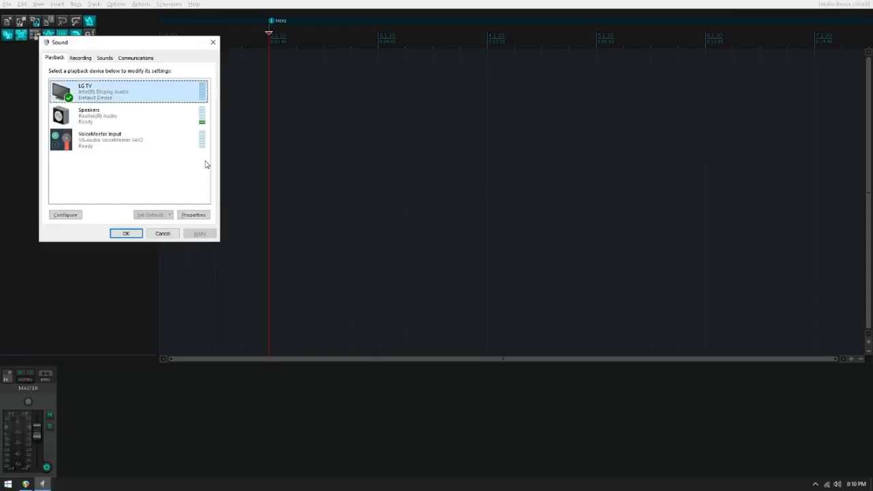
key("alt+s")
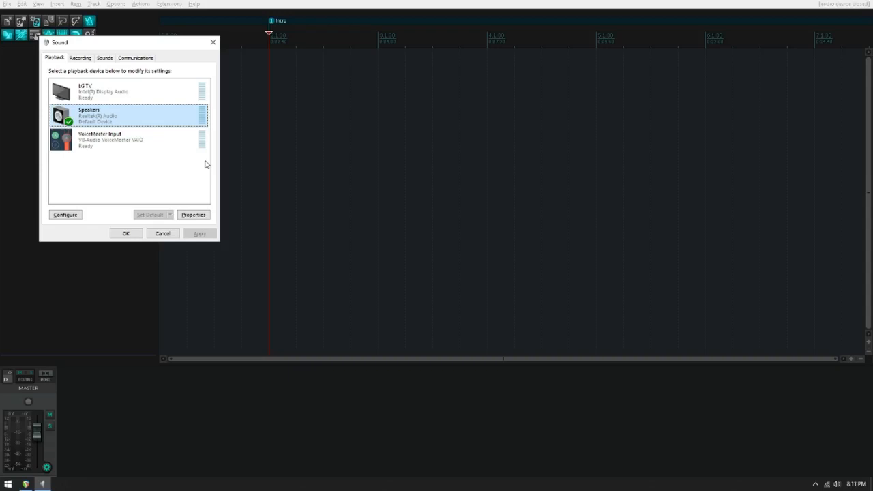
Step: View the Listen settings of the Realtek(R) Audio microphone among the recording devices
key("shift+Tab")
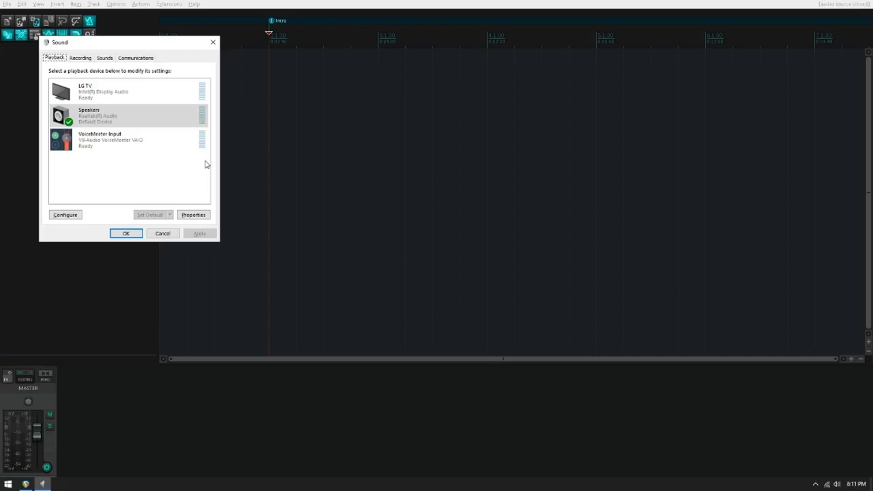
key("ctrl+Tab")
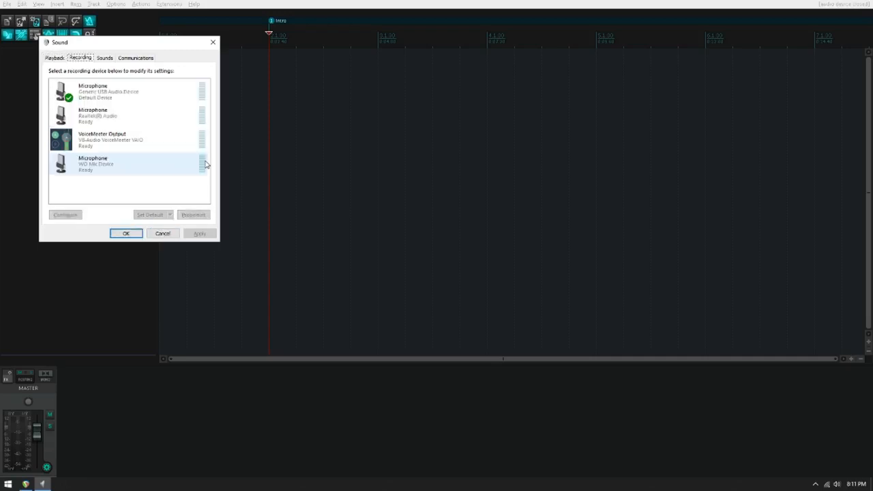
key("Tab")
key("Down")
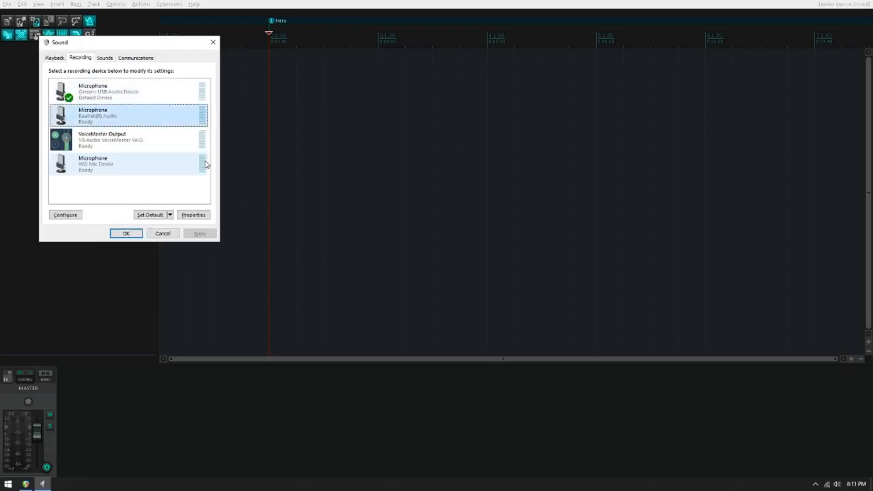
key("Tab")
key("Tab")
key("Tab")
key("Return")
key("ctrl+Tab")
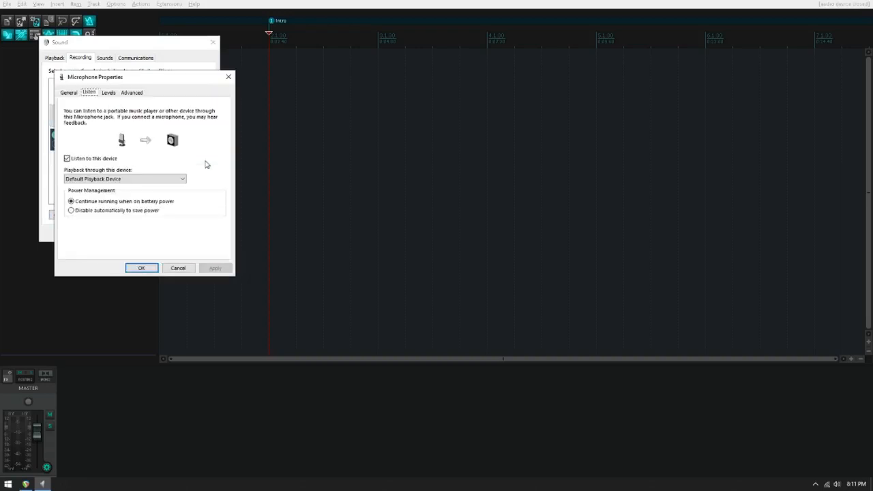
Step: Check the Realtek microphone's level and Microphone Boost, and close the Sound settings
key("ctrl+Tab")
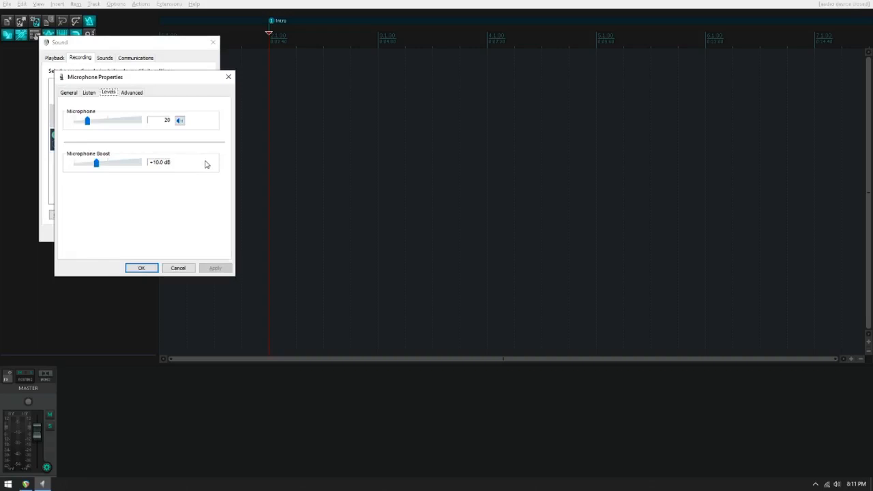
key("Tab")
key("Tab")
key("Tab")
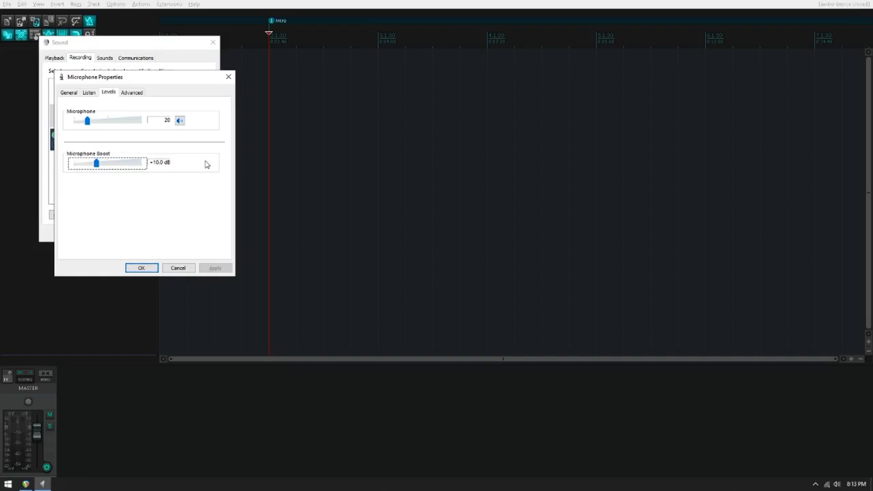
key("Tab")
key("Tab")
key("Tab")
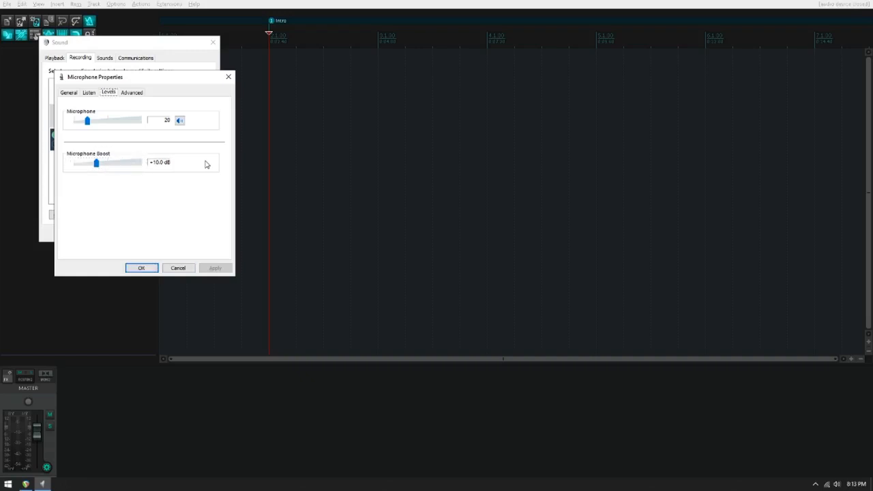
key("Return")
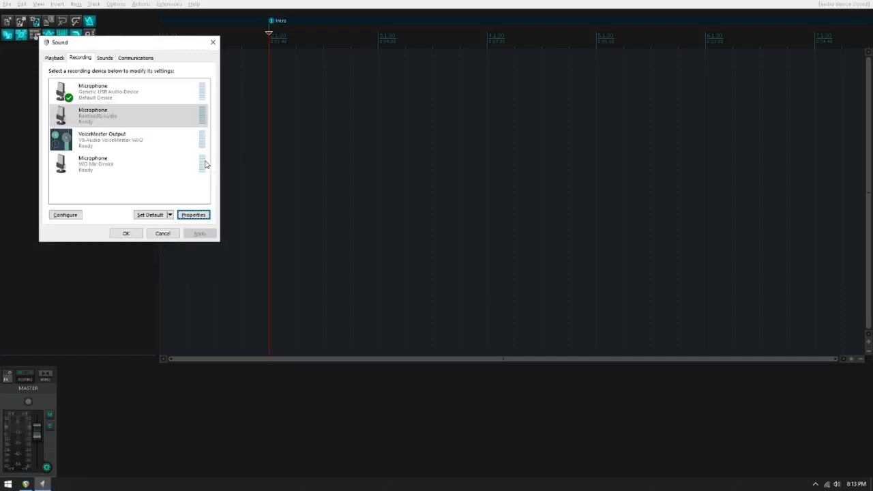
key("Return")
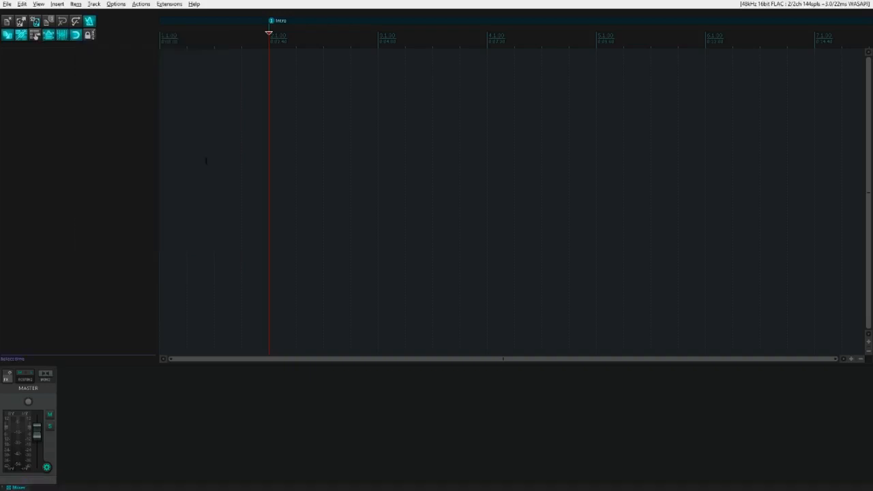
Step: Insert a new track and name it Piano
key("ctrl+t")
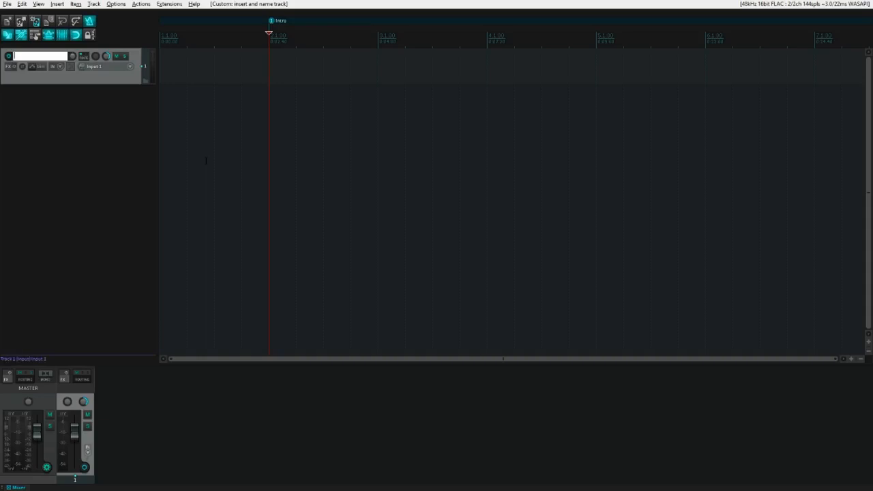
type("Piano")
key("ctrl+a")
type("Piano")
key("Return")
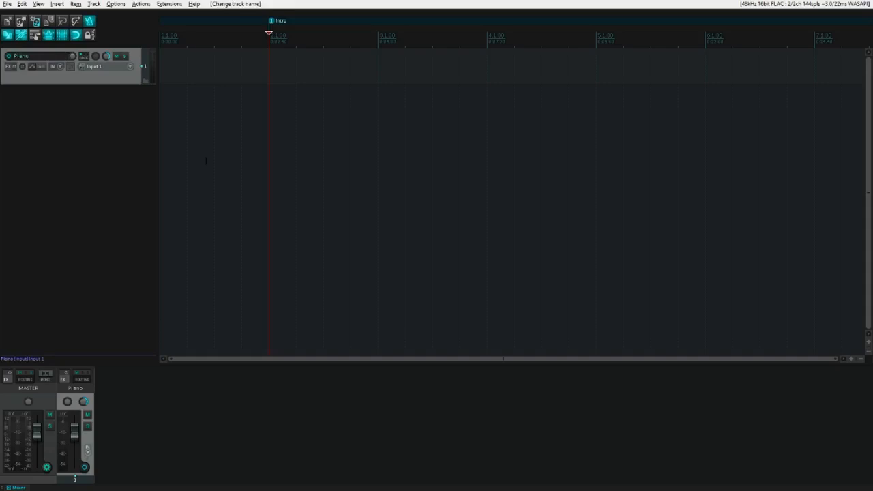
Step: Arm the Piano track for recording and turn on its input monitoring
key("F9")
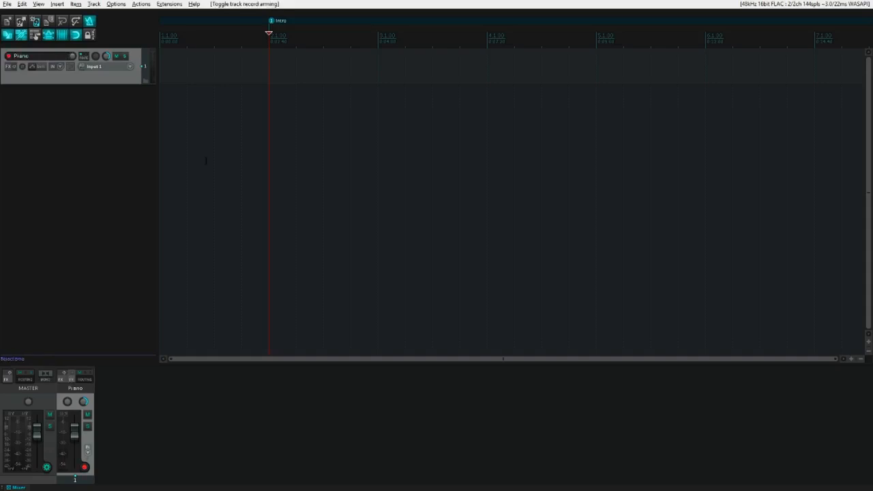
key("F8")
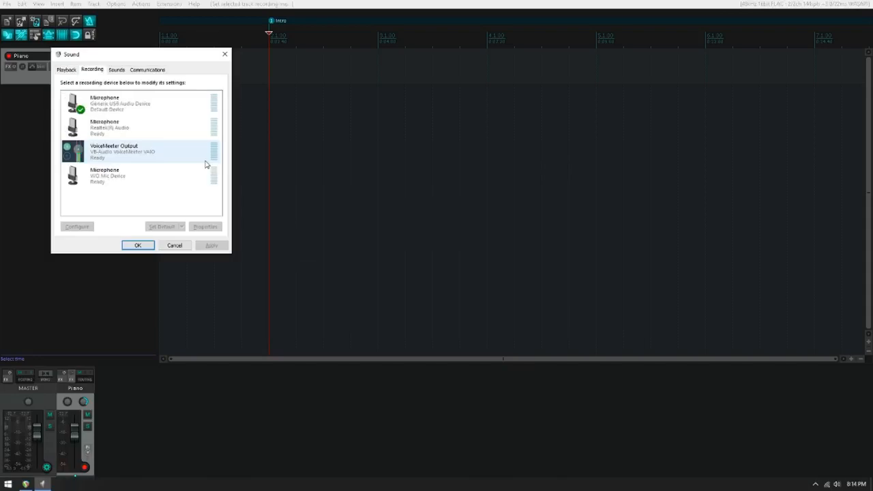
Step: In the Windows recording devices, open the Realtek(R) Audio microphone's properties
key("Down")
key("Down")
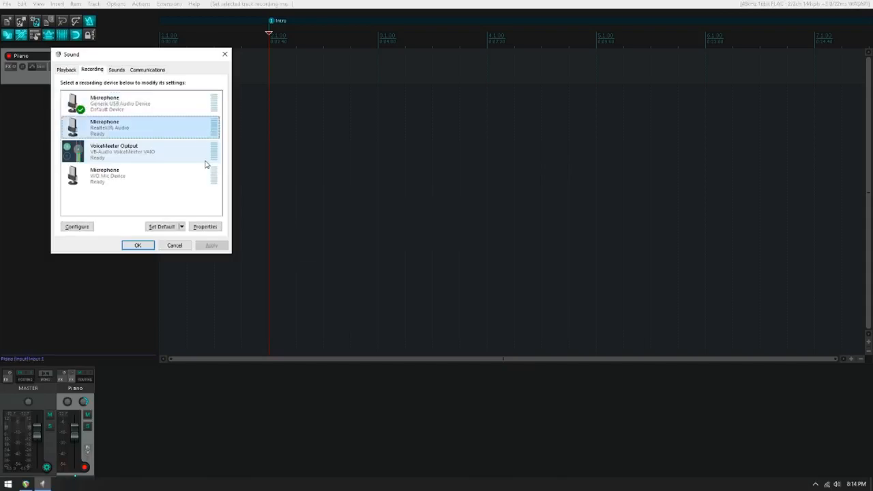
key("Tab")
key("Tab")
key("Tab")
key("Return")
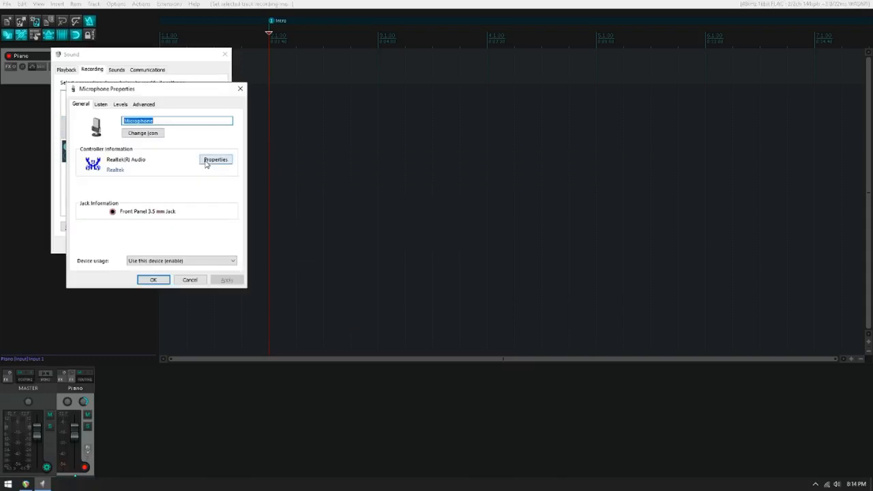
Step: Disable Listen to this device for the Realtek microphone and close the Sound settings
key("ctrl+Tab")
key("Tab")
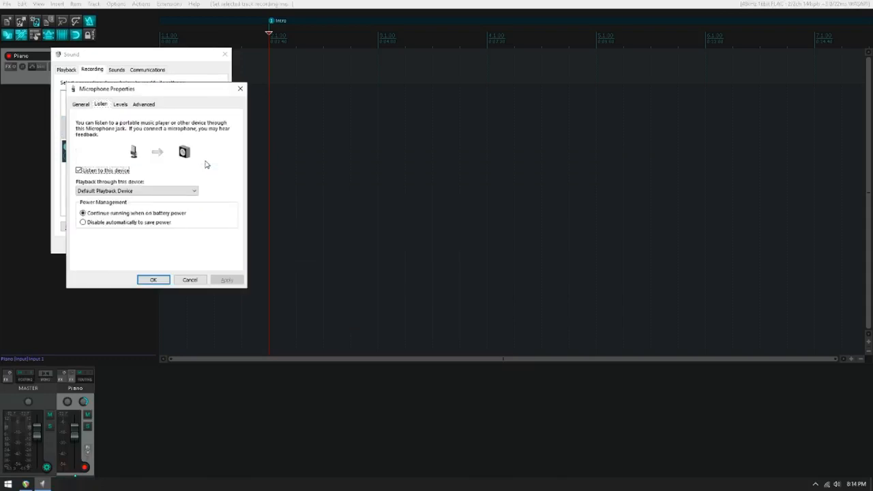
key("space")
key("shift+Tab")
key("shift+Tab")
key("shift+Tab")
key("shift+Tab")
key("Return")
key("Escape")
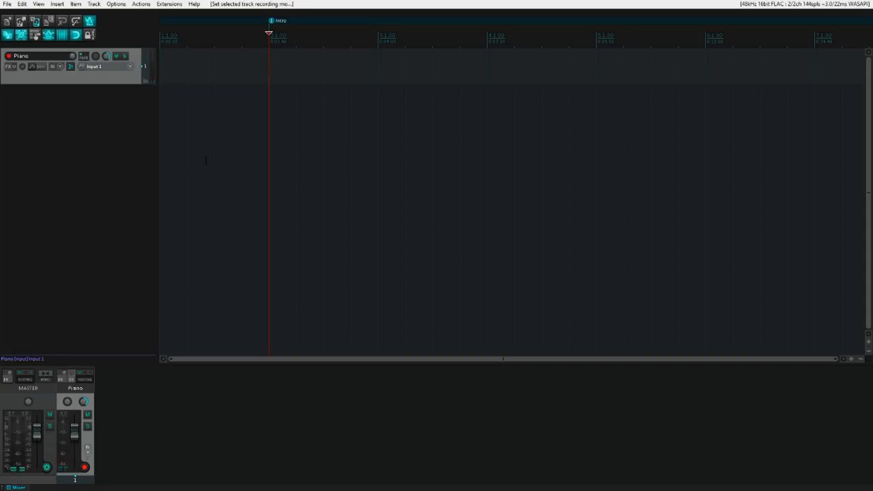
Step: Set the Piano track's recording input to the stereo pair Input 1 / Input 2
key("Menu")
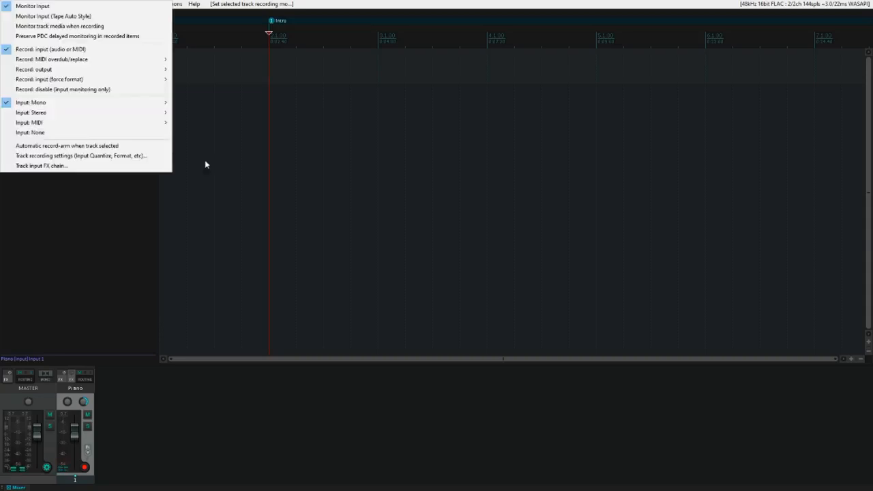
key("Down")
key("Down")
key("Down")
key("Down")
key("Down")
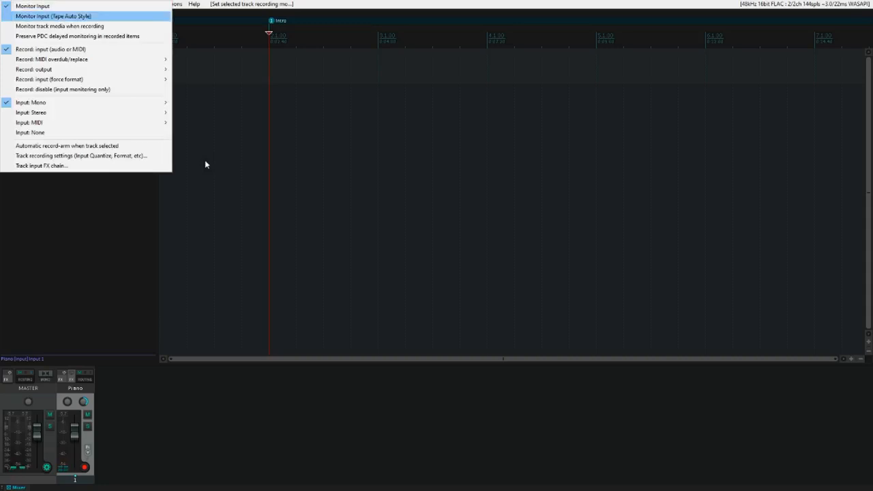
key("Down")
key("Down")
key("Down")
key("Down")
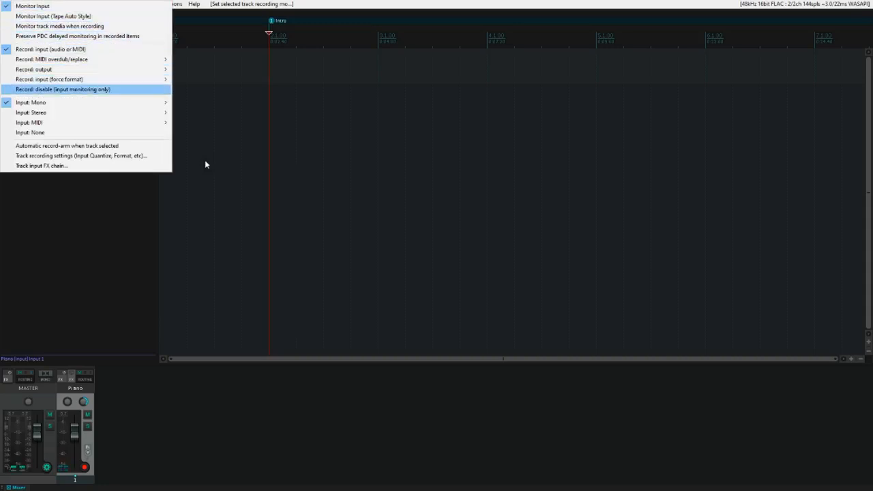
key("Down")
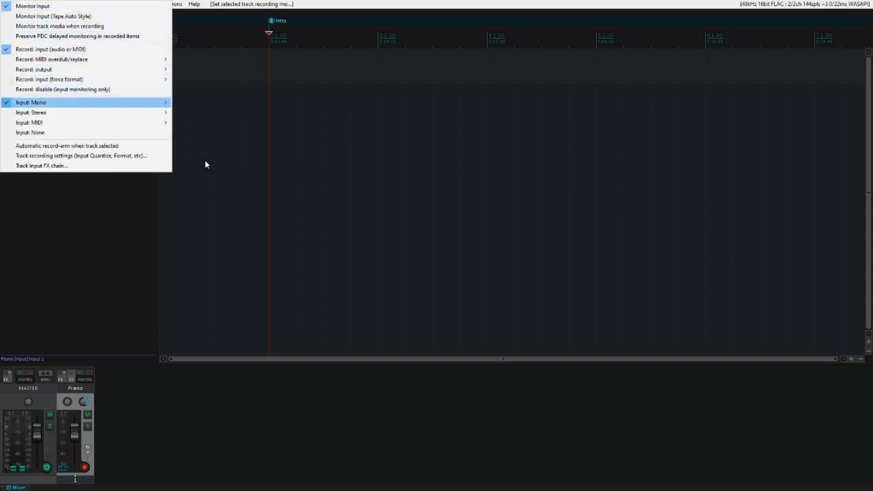
key("Down")
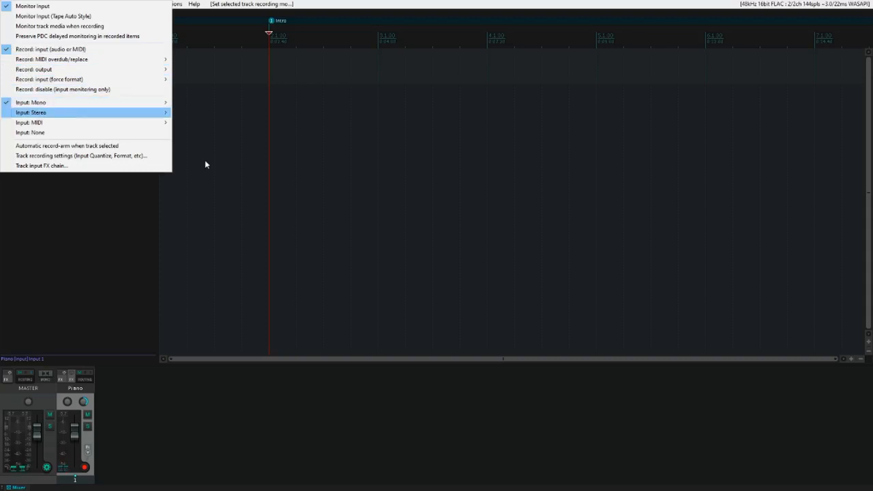
key("Right")
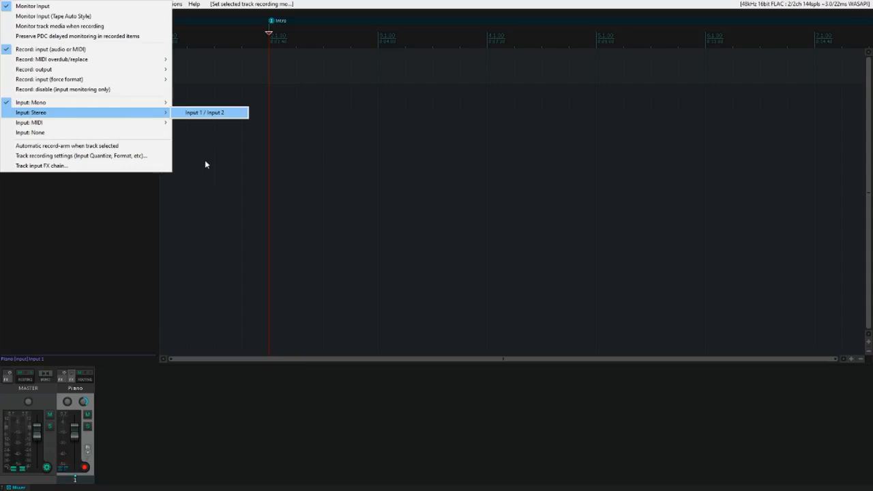
key("Return")
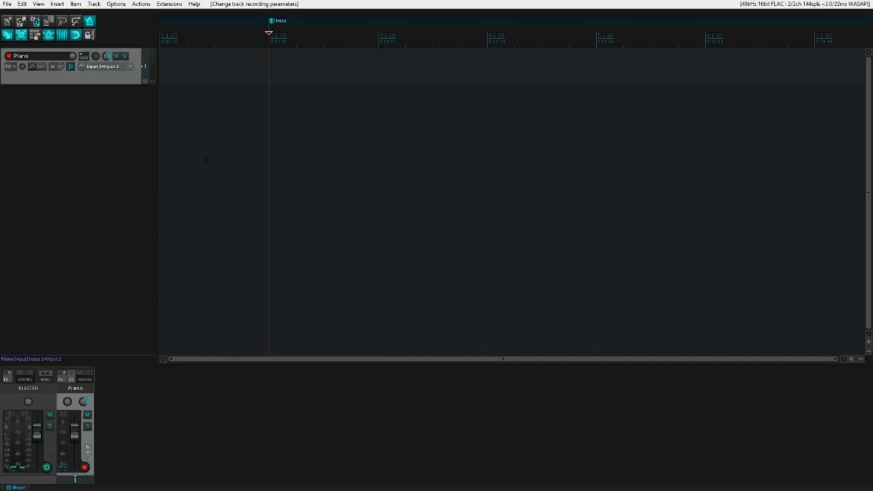
Step: In Peak Watcher, make the first track follow the current track, leave the second at None, and set the notification level to -10 dB
key("alt+w")
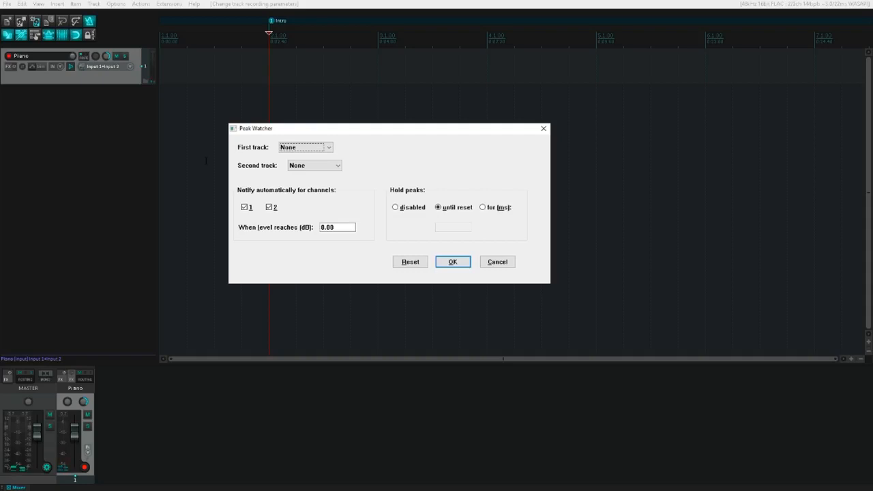
key("Down")
key("Tab")
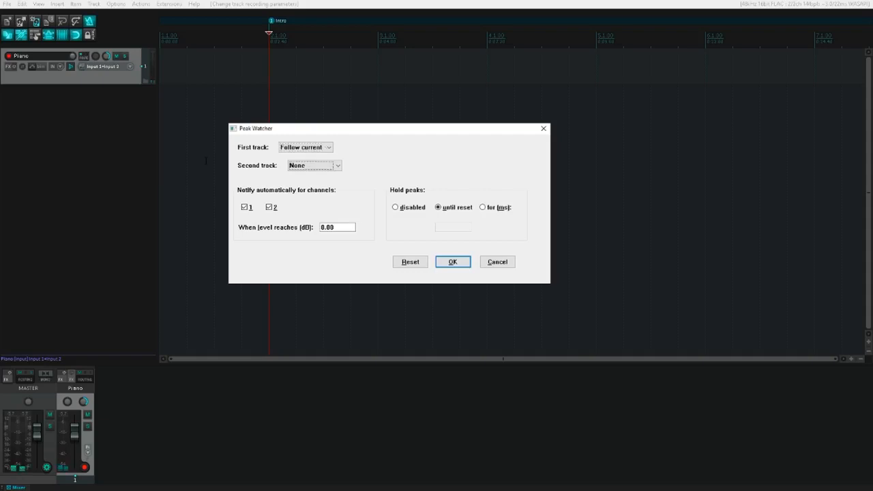
key("Down")
key("Down")
key("Up")
key("Tab")
key("Tab")
key("Tab")
type("-10")
Step: Set Peak Watcher to hold peaks until reset and accept the settings
key("Tab")
key("Right")
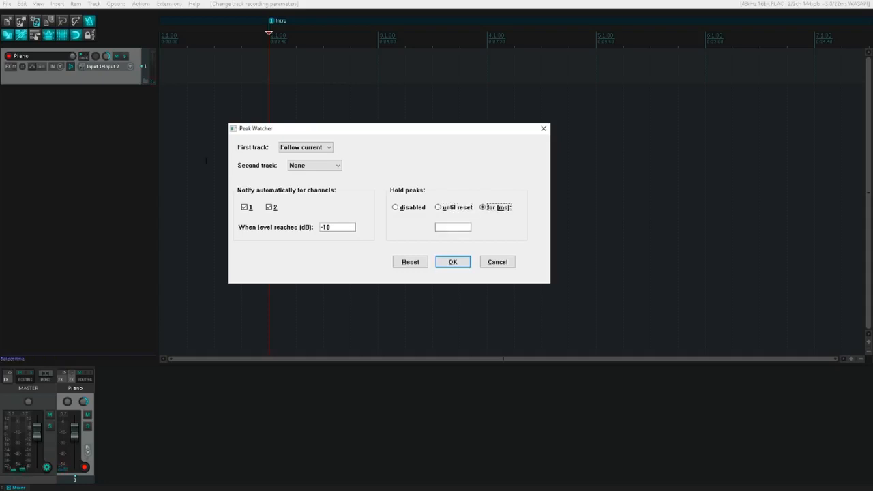
key("Tab")
key("Tab")
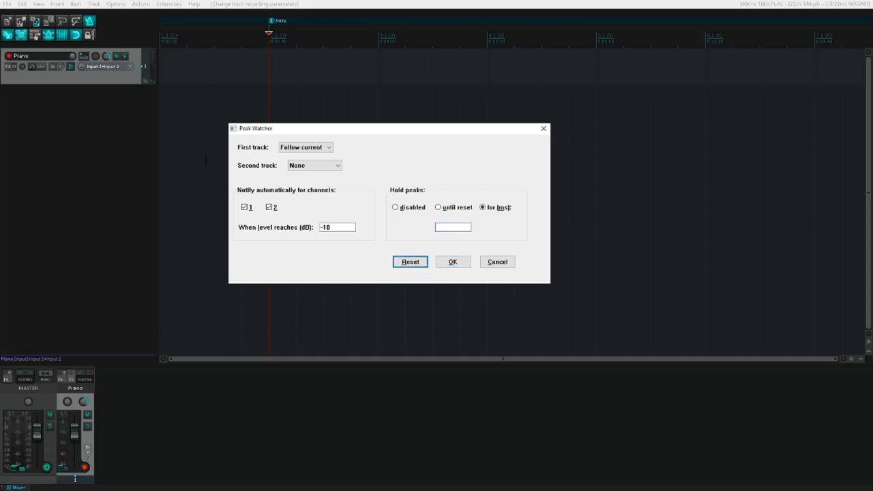
key("shift+Tab")
key("shift+Tab")
key("Left")
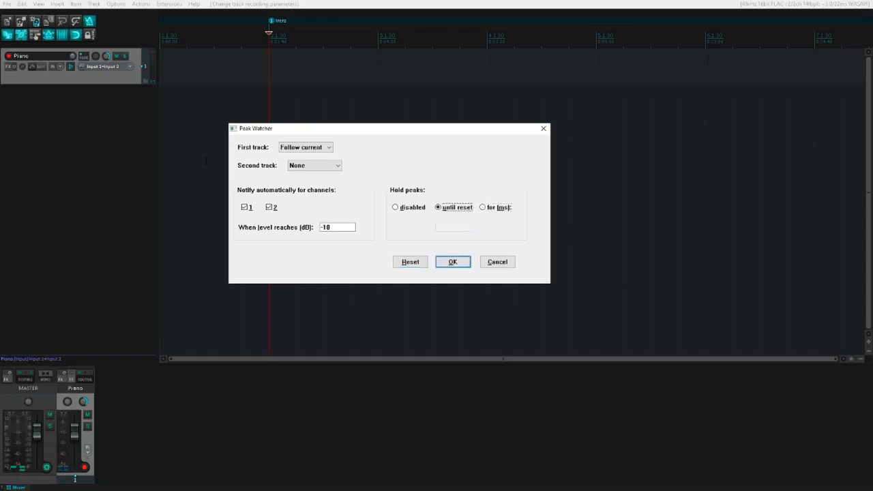
key("Tab")
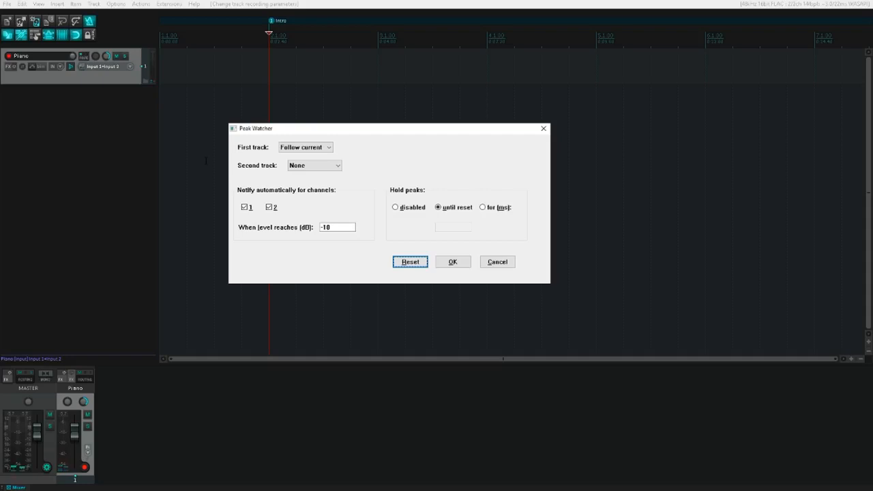
key("Tab")
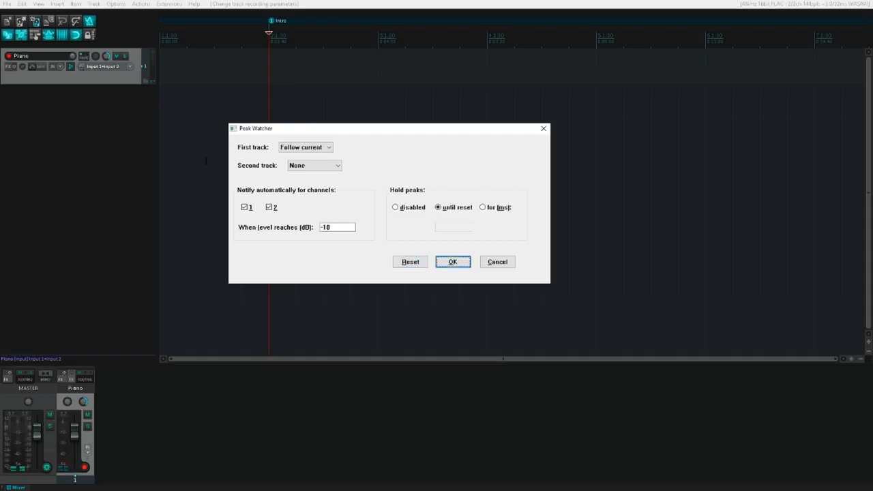
key("Return")
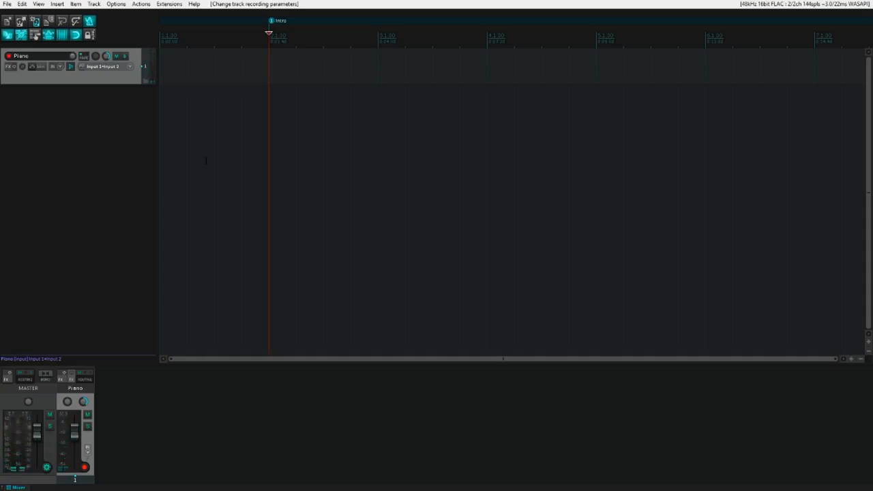
Step: Check the watched peak level of the Piano track
key("F9")
key("alt")
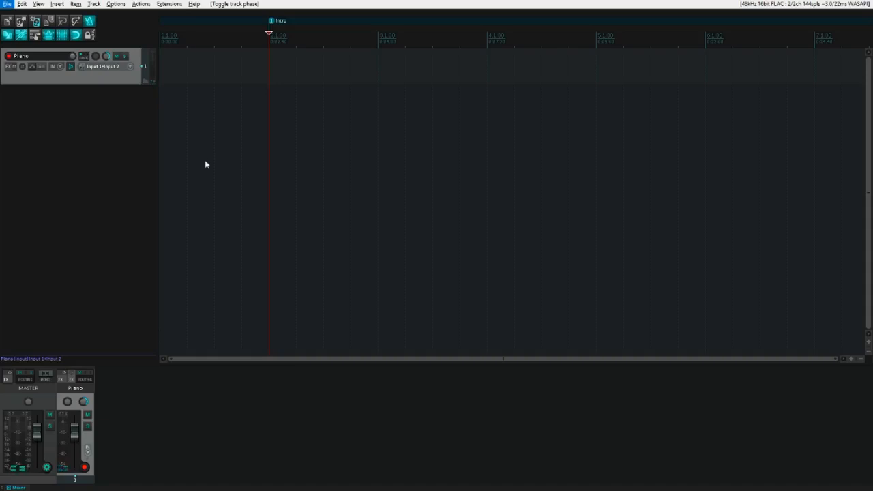
key("alt")
Step: Set Peak Watcher's first track to None and accept the change
key("alt+w")
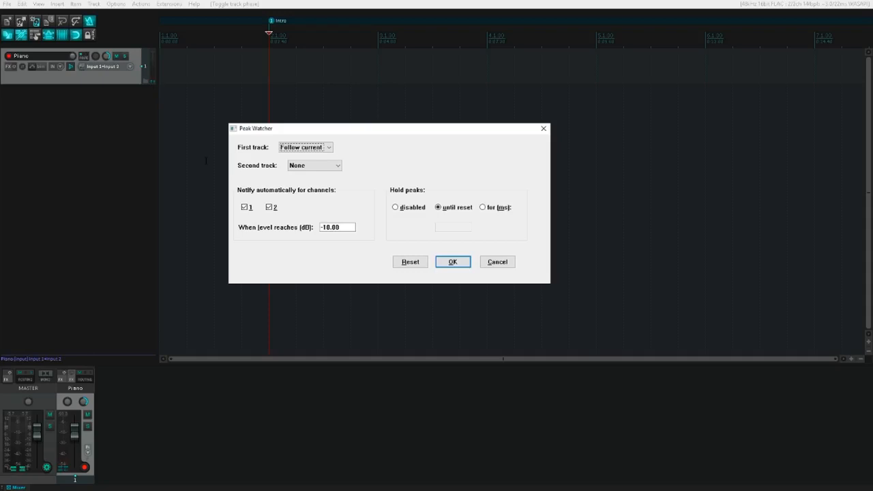
key("Up")
key("Return")
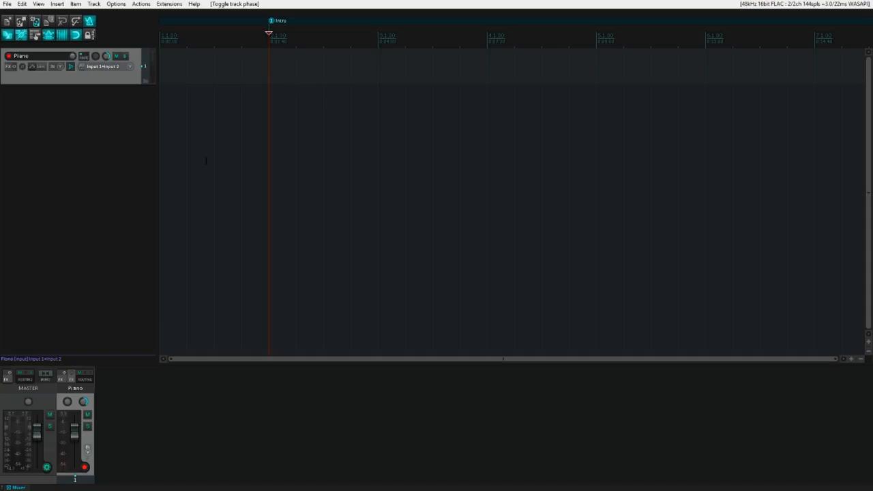
Step: Add JS: Tone Generator to the Piano track's input FX chain and close the chain window
key("Menu")
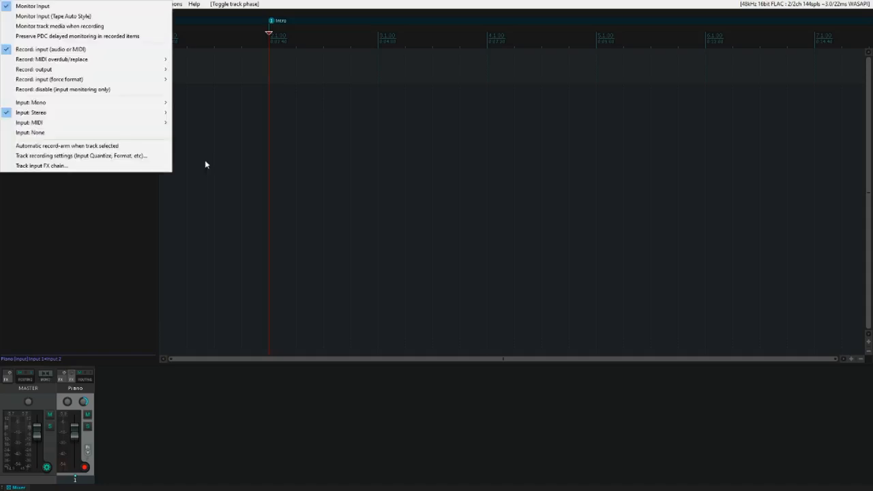
key("Up")
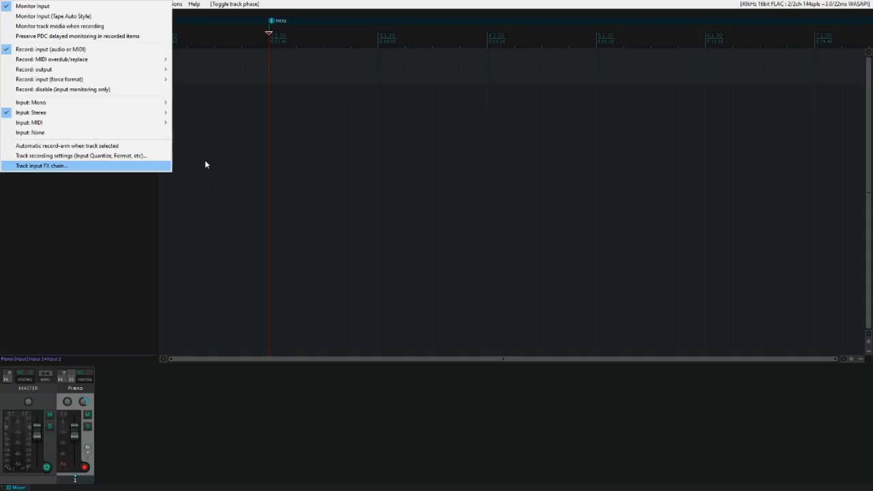
key("Return")
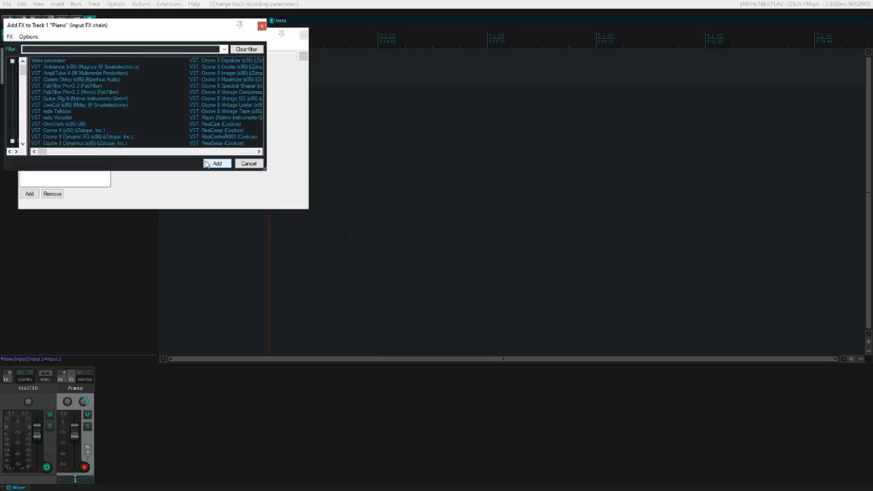
type("tone")
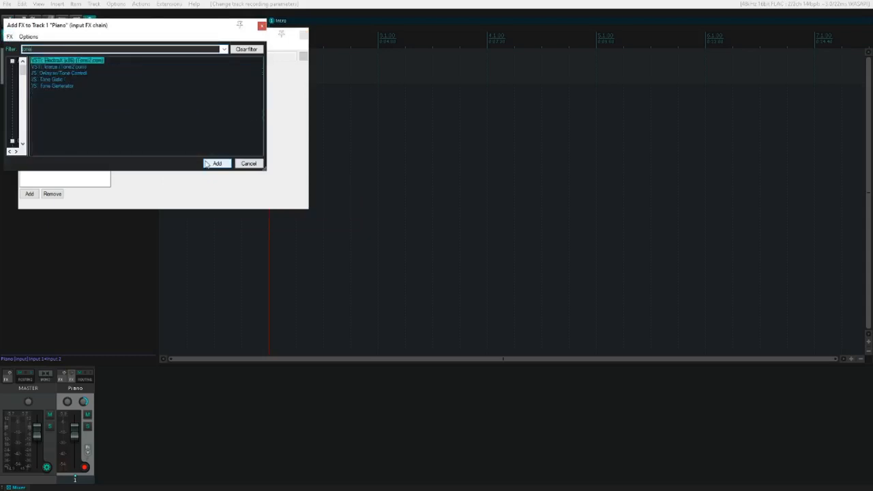
key("Down")
key("Down")
key("Down")
key("Down")
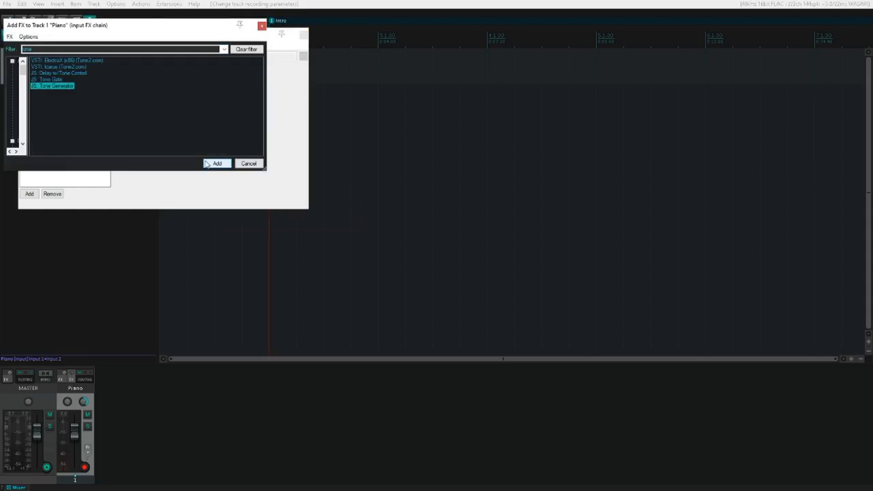
left_click(208, 165)
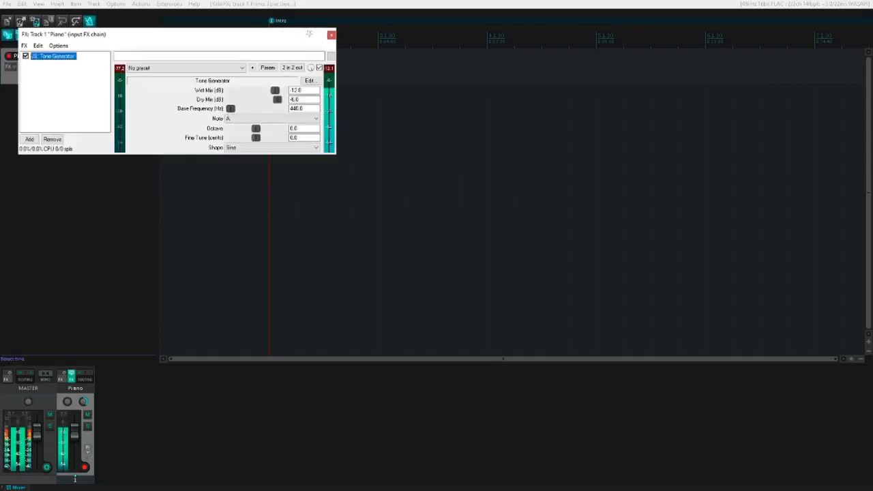
key("Escape")
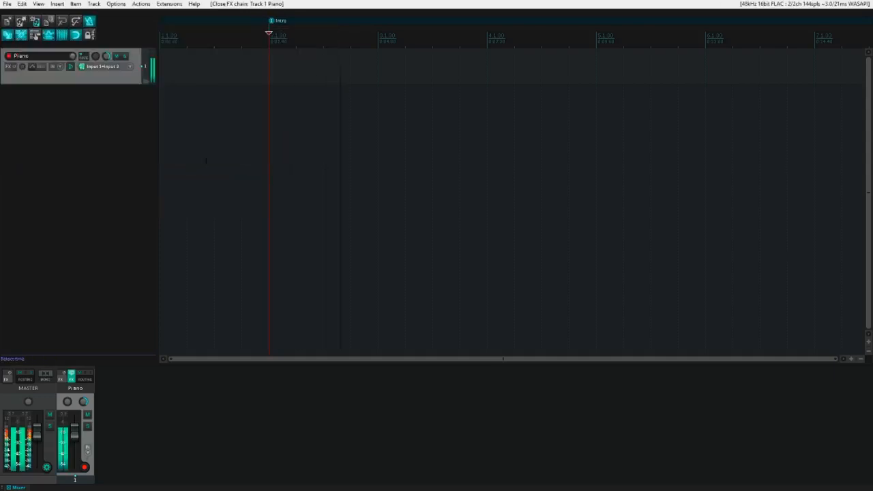
Step: Bypass the Tone Generator in the Piano track's input FX chain and close the chain window
key("Menu")
key("f")
key("ctrl+b")
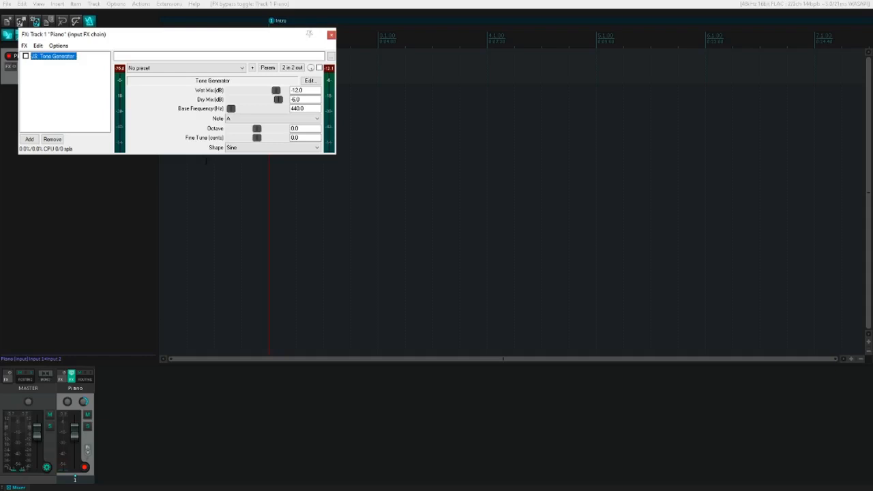
key("Escape")
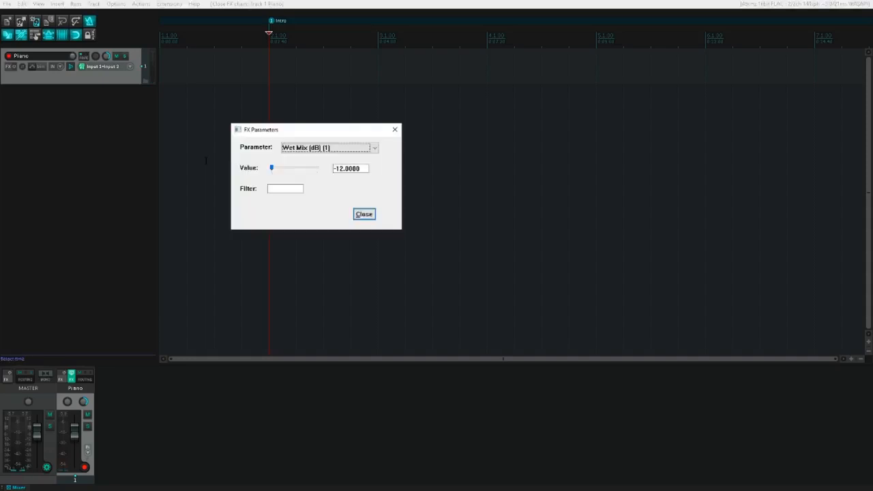
Step: In the FX parameters, switch the Tone Generator's Bypass to 0 and back to 1, and close the dialog
key("w")
key("b")
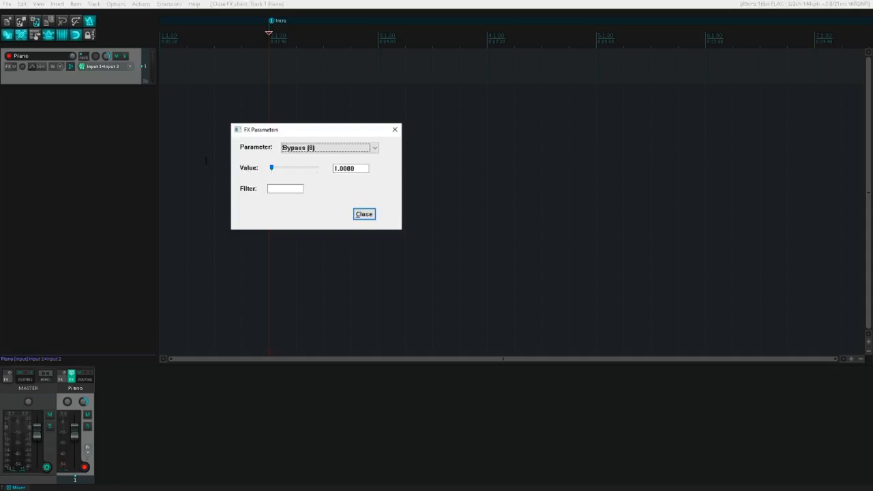
key("Tab")
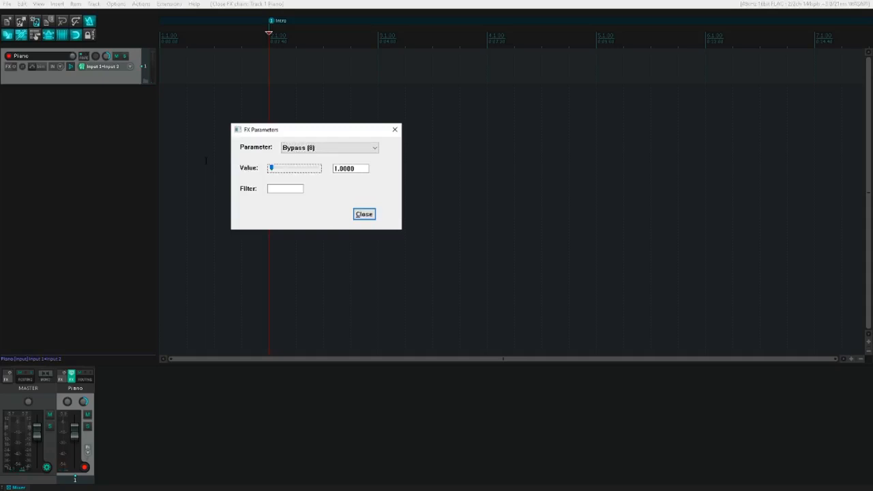
key("Left")
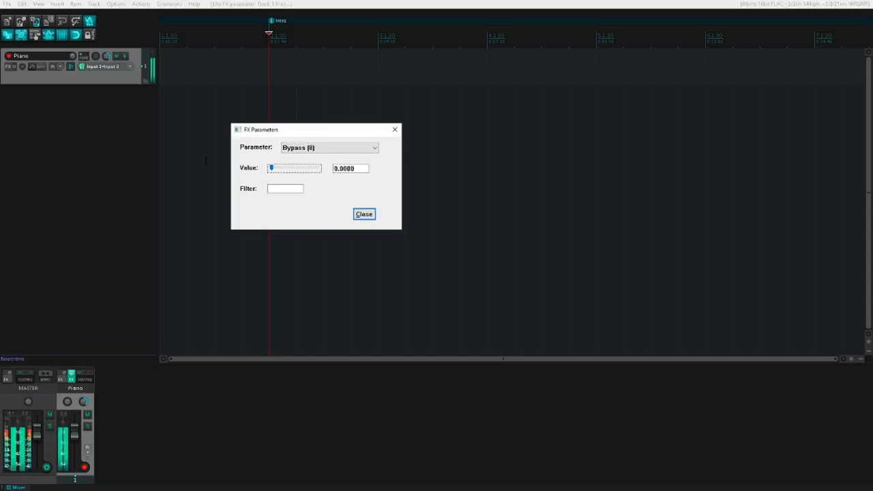
key("Right")
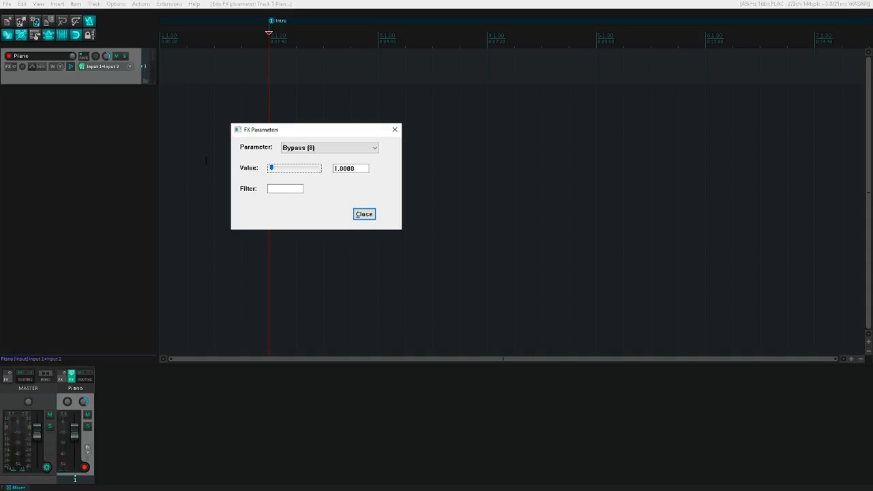
key("Escape")
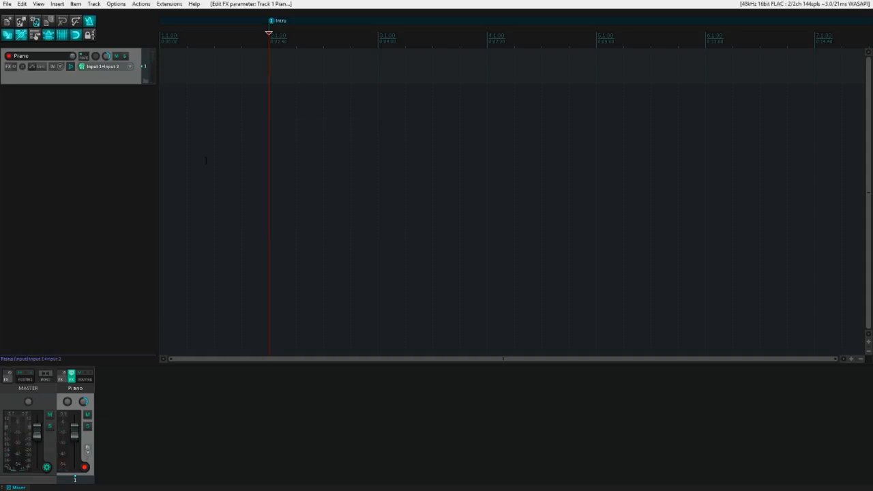
Step: Open the Windows Sound settings and bring up the properties of the Realtek microphone among the recording devices
key("super+r")
key("Return")
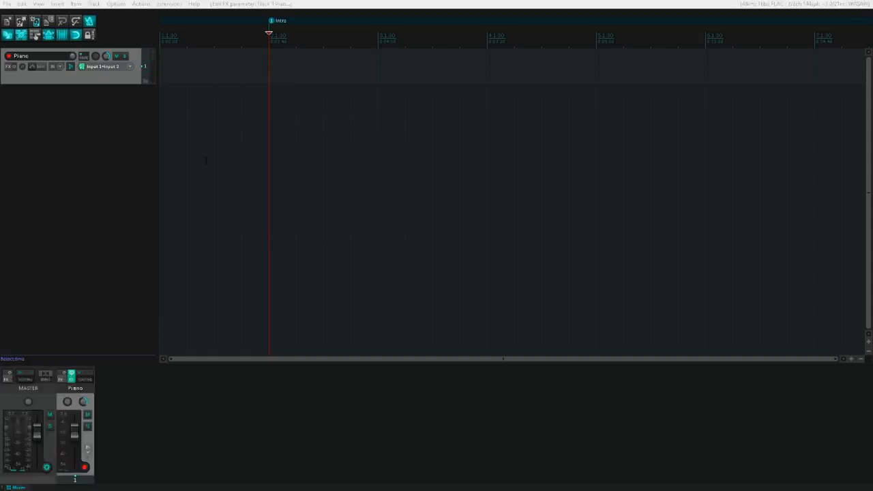
key("ctrl+Tab")
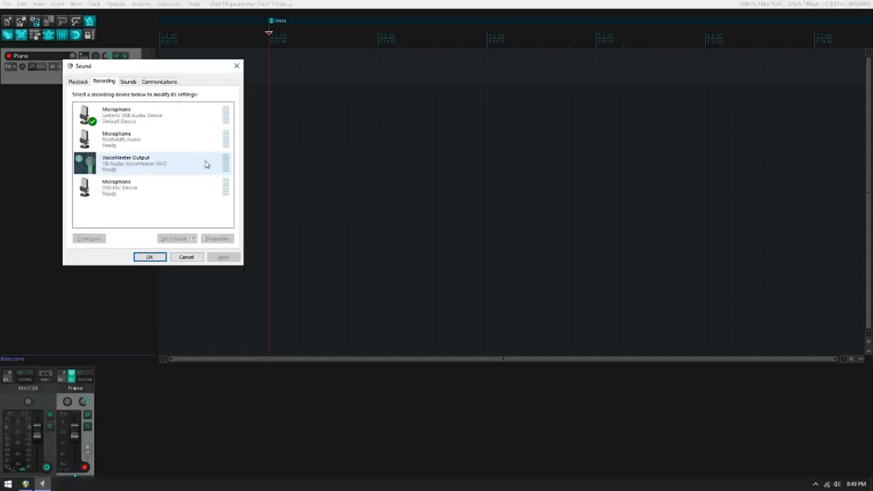
key("Tab")
key("Down")
key("Tab")
key("Tab")
key("Tab")
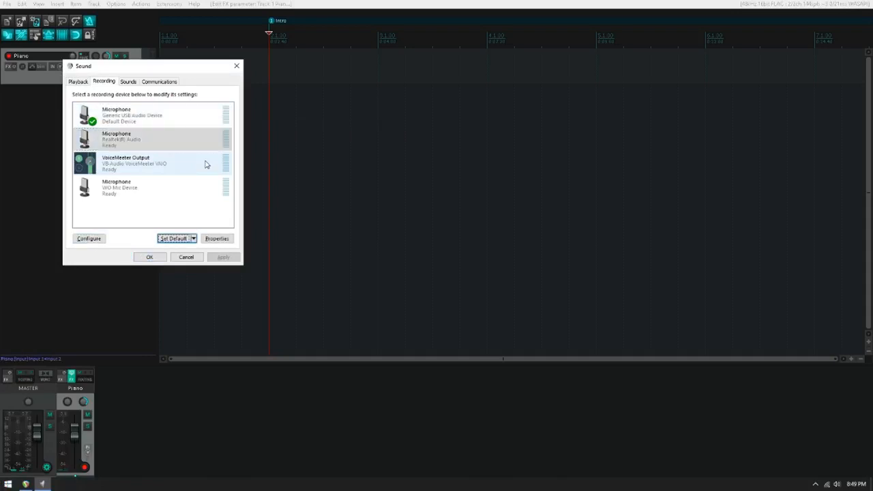
key("Return")
key("ctrl+Tab")
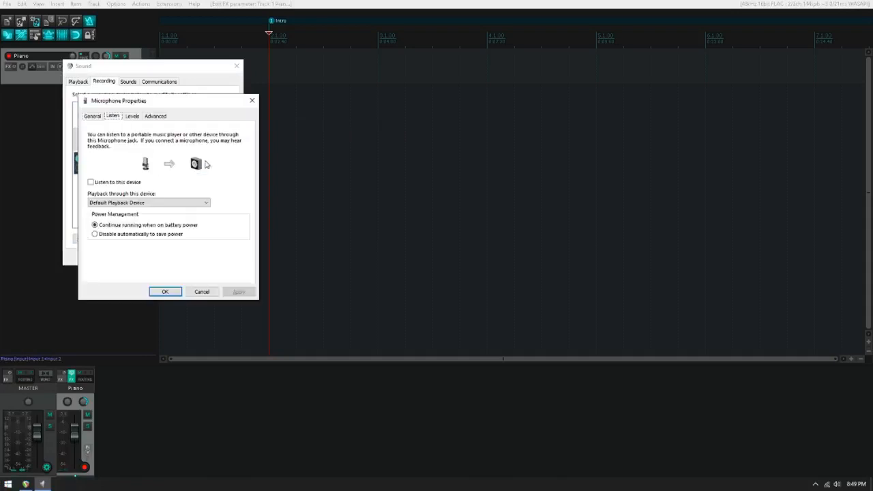
Step: Lower the Realtek microphone's Microphone Boost by one step, accept the change and close the Sound settings
key("ctrl+Tab")
key("Tab")
key("Tab")
key("Tab")
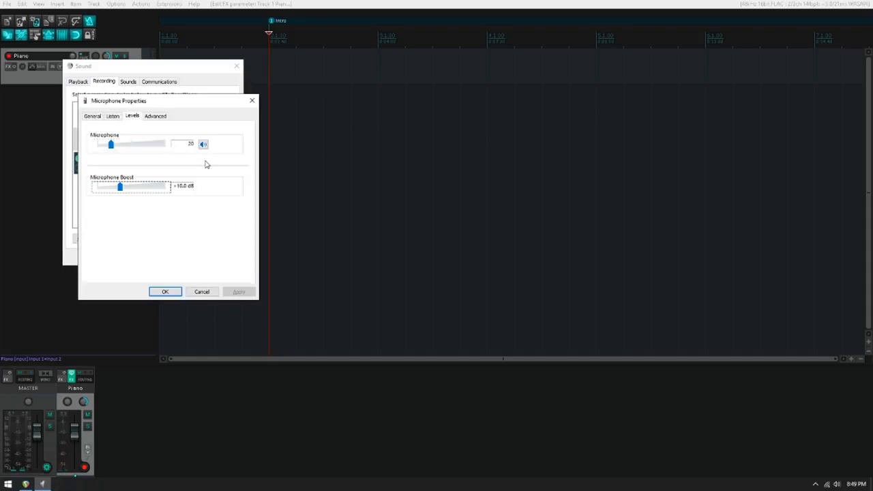
key("Left")
key("Tab")
key("Return")
key("Tab")
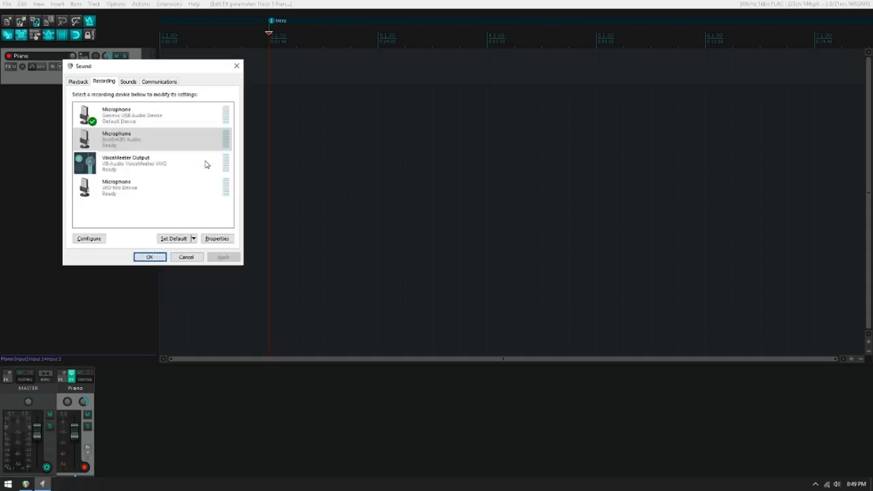
key("Return")
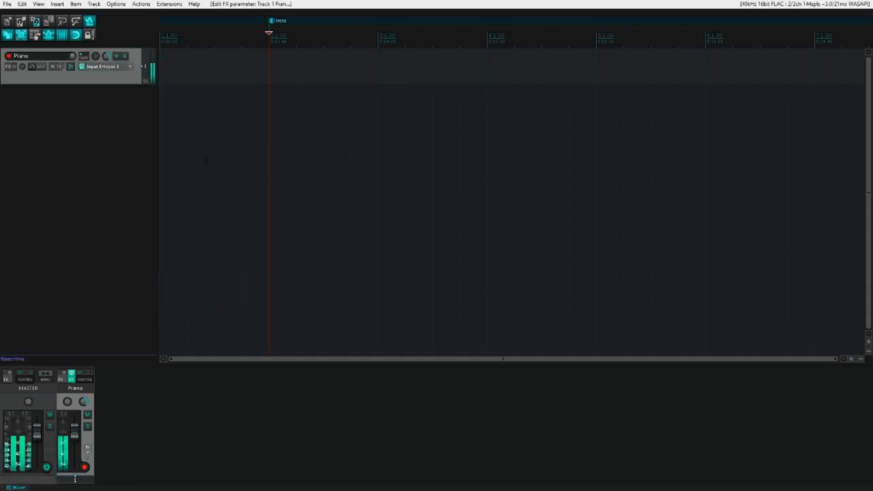
Step: Reopen the Tone Generator's FX parameters on the Piano track and toggle Bypass to 0 and back to 1
key("p")
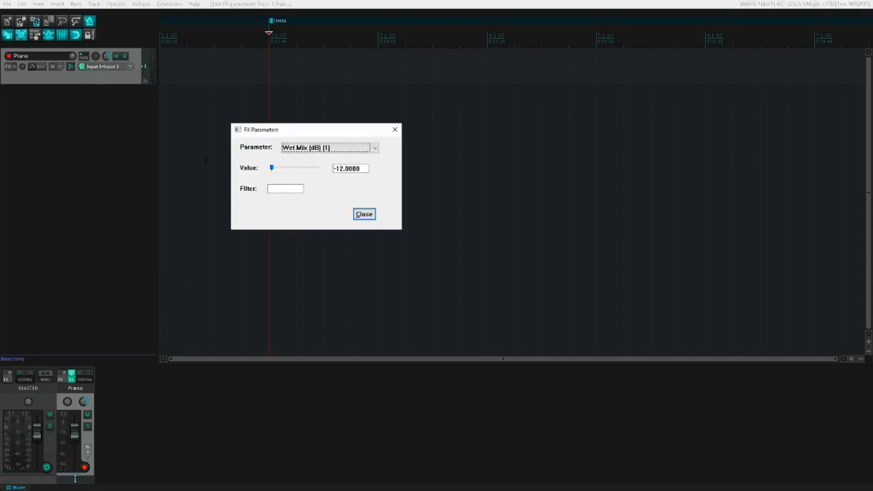
key("End")
key("Up")
key("Tab")
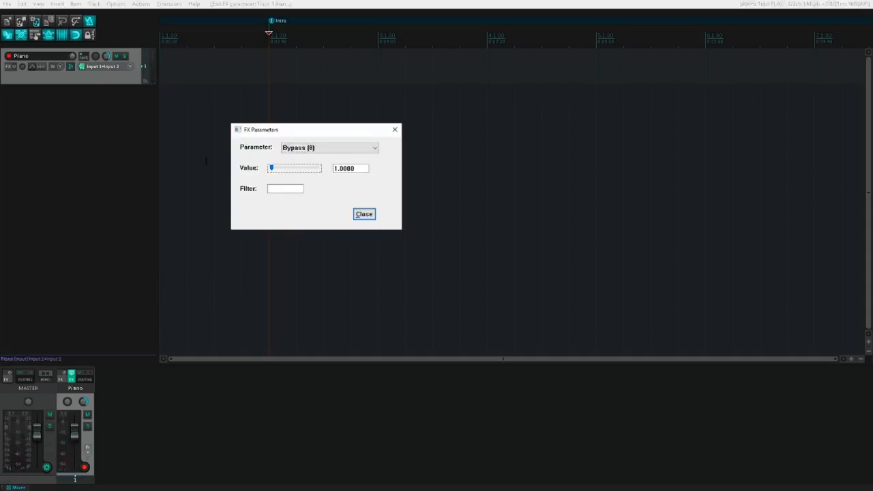
key("Left")
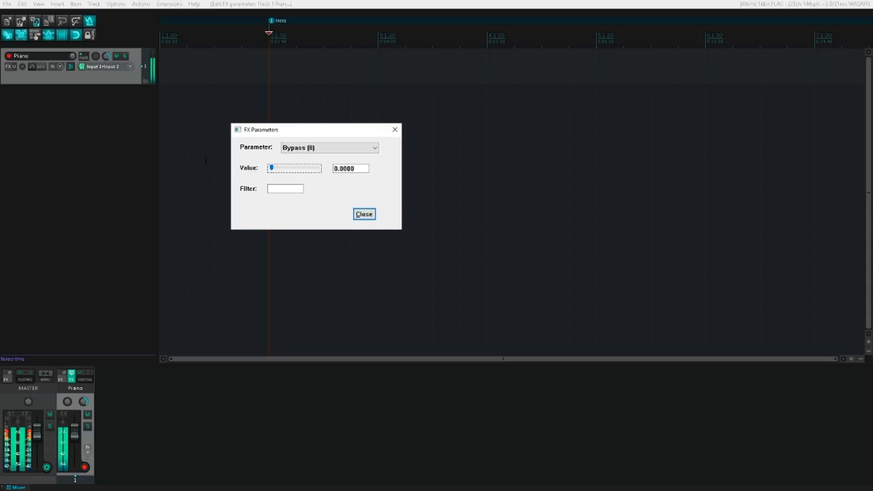
key("Right")
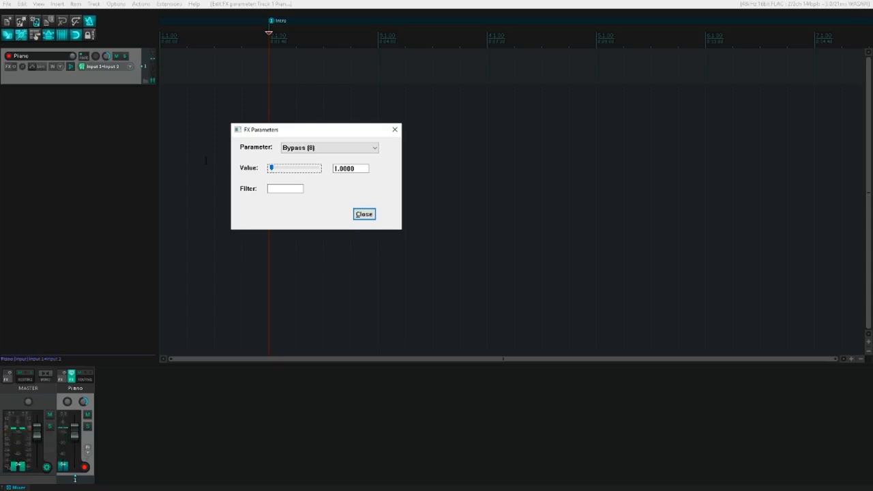
Step: Look through the Tone Generator's parameters from Wet Mix to the end of the list, and close the dialog
key("shift+Tab")
key("Home")
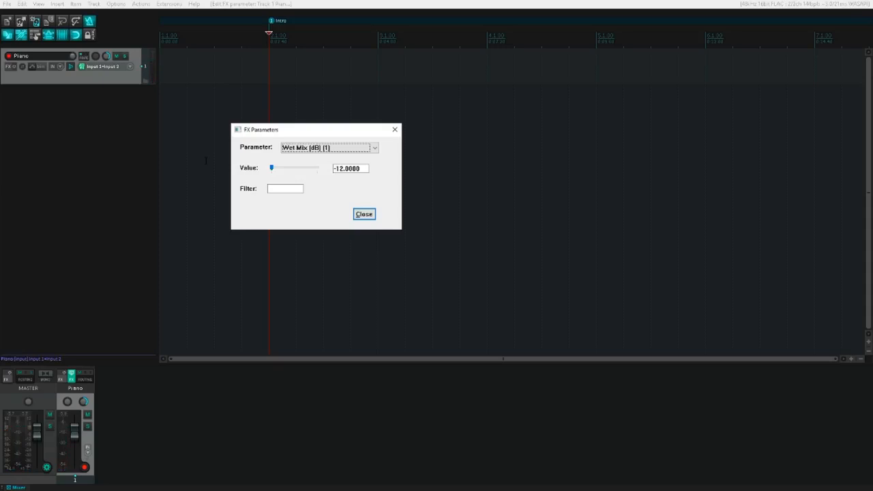
key("Down")
key("Down")
key("Down")
key("Down")
key("Down")
key("Down")
key("Down")
key("Down")
key("Up")
key("Up")
key("Up")
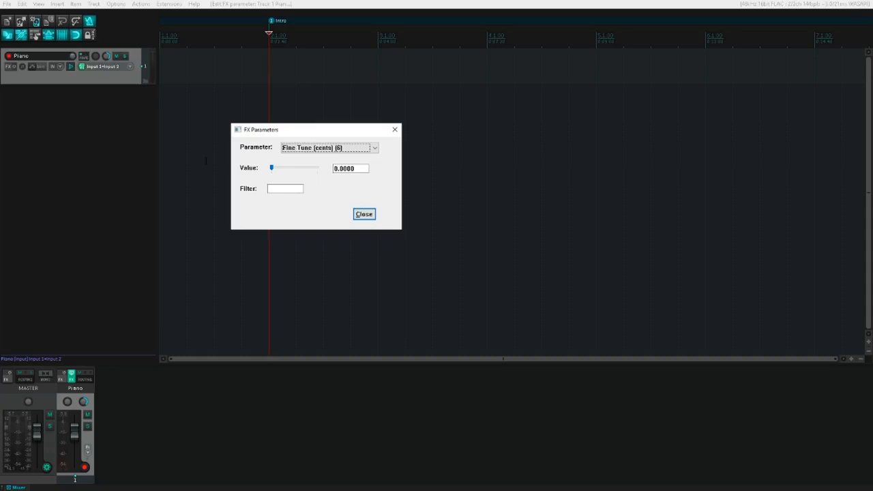
key("Escape")
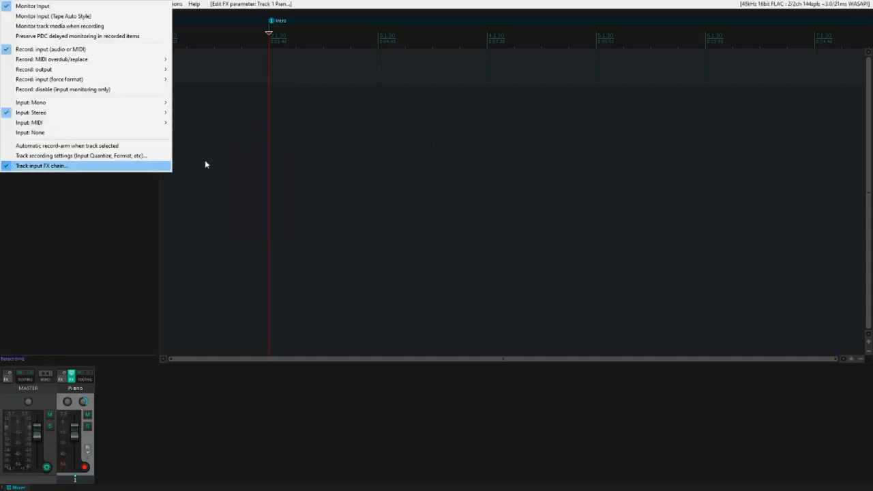
Step: Replace the Tone Generator with JS: Tone Gate in the Piano track's input FX chain and close the chain window
key("Return")
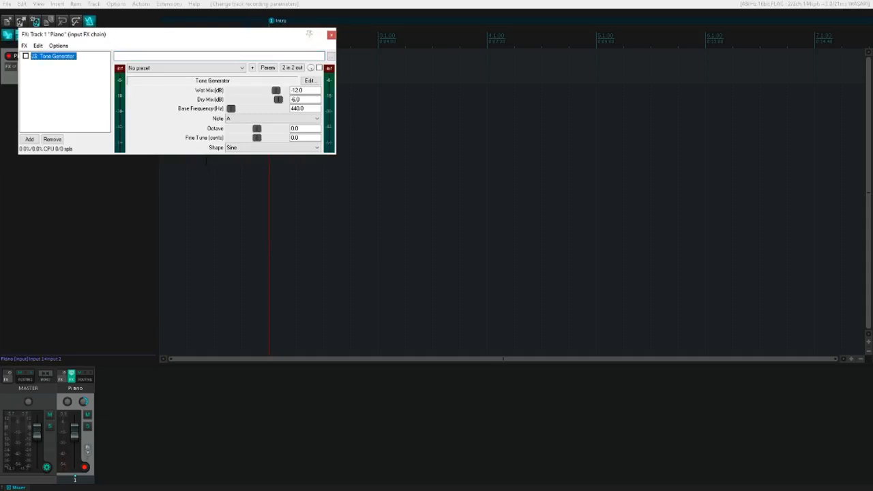
key("Return")
key("Tab")
key("Down")
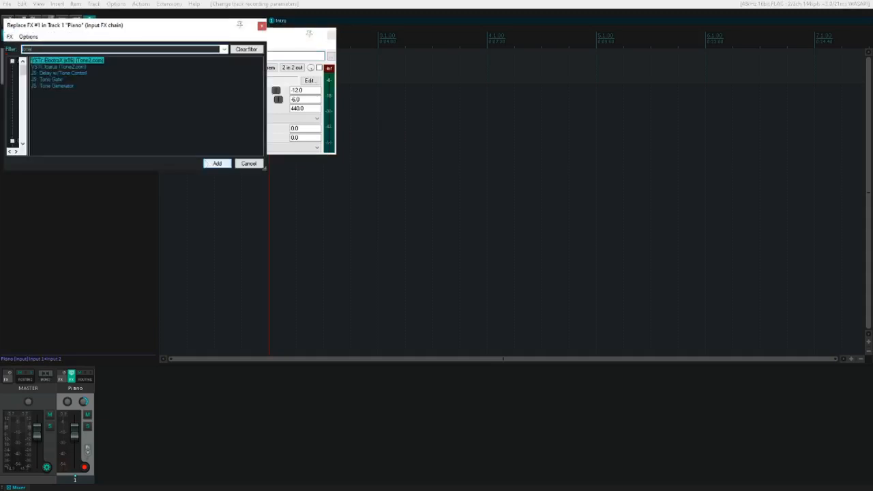
key("End")
key("Up")
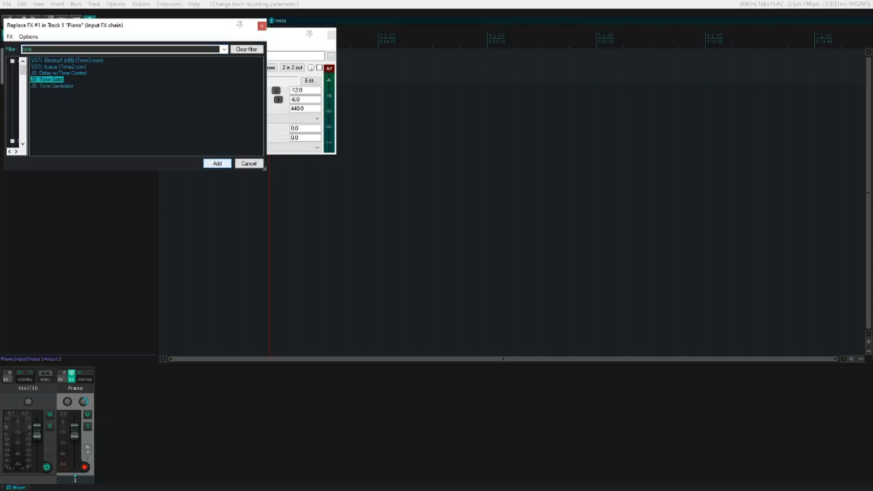
key("Return")
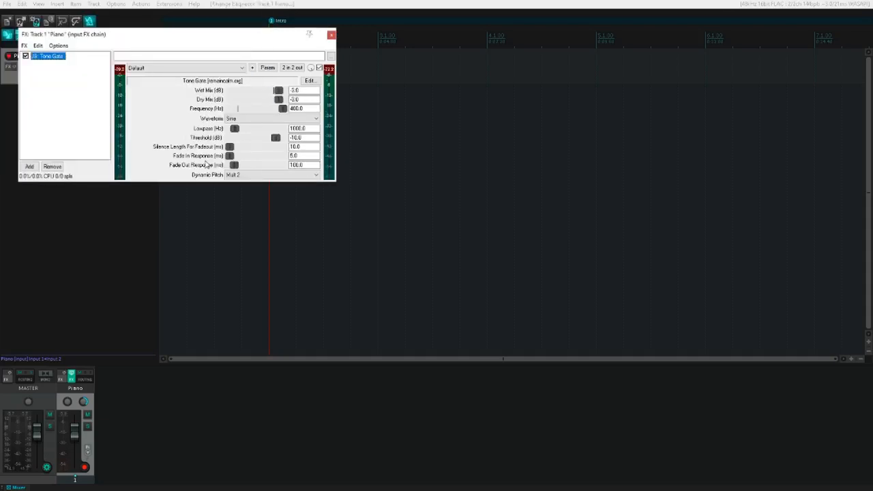
key("Escape")
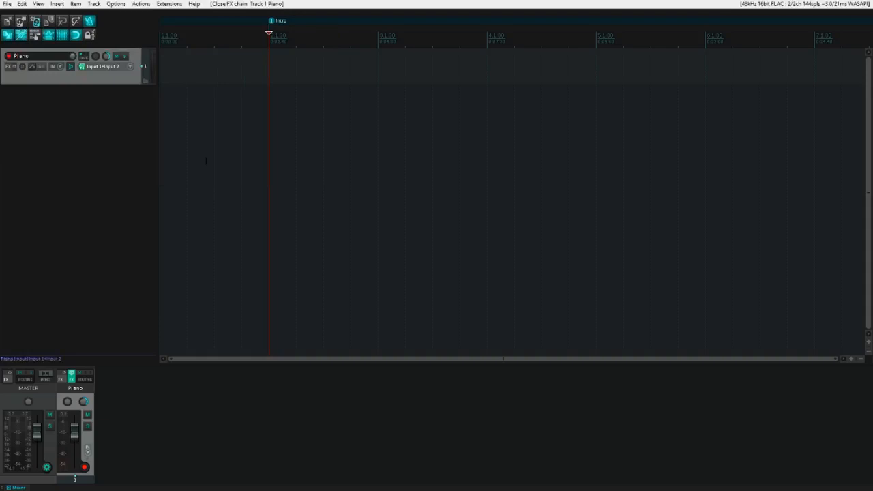
Step: Check the Tone Gate's Threshold and Wet Mix in the Piano track's FX parameters and close the dialog
key("p")
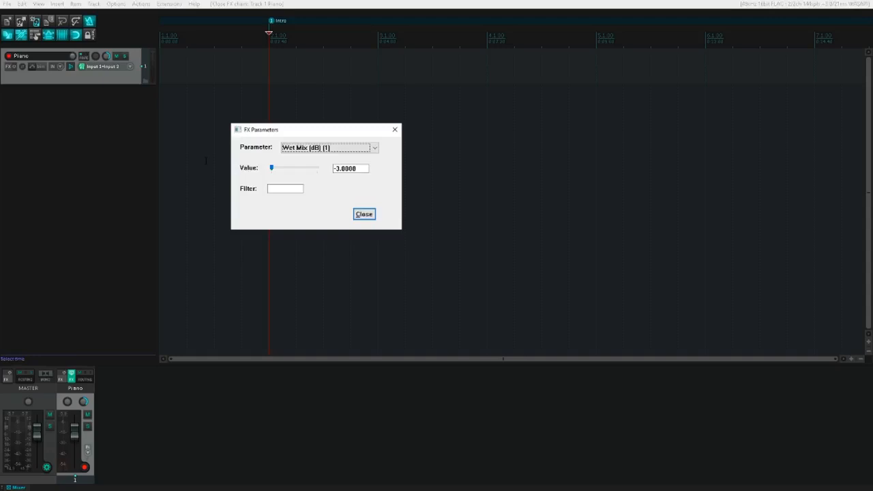
key("t")
key("Tab")
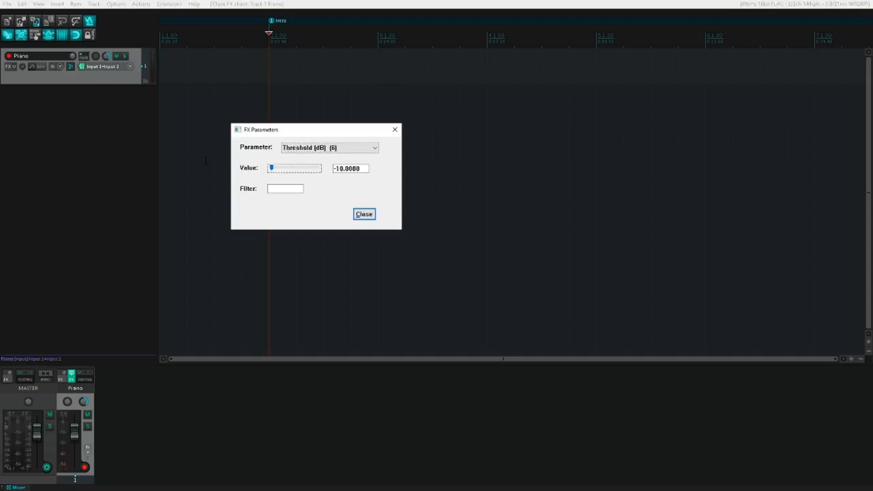
key("shift+Tab")
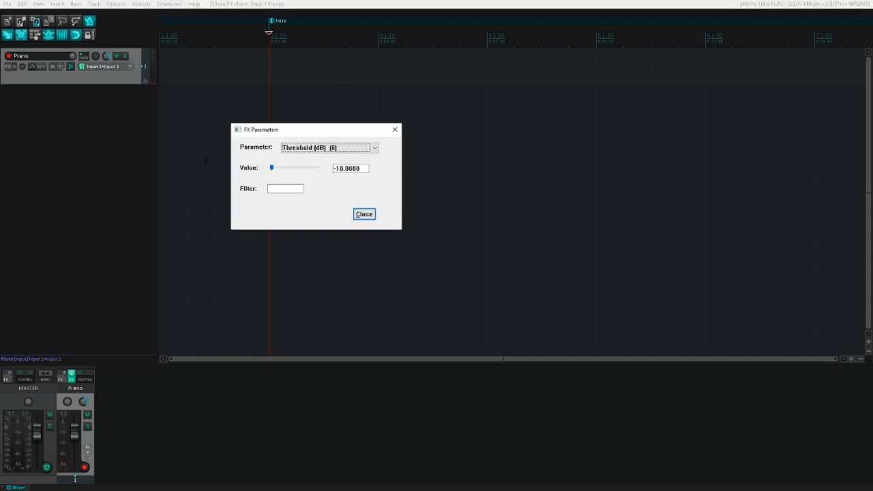
key("w")
key("Escape")
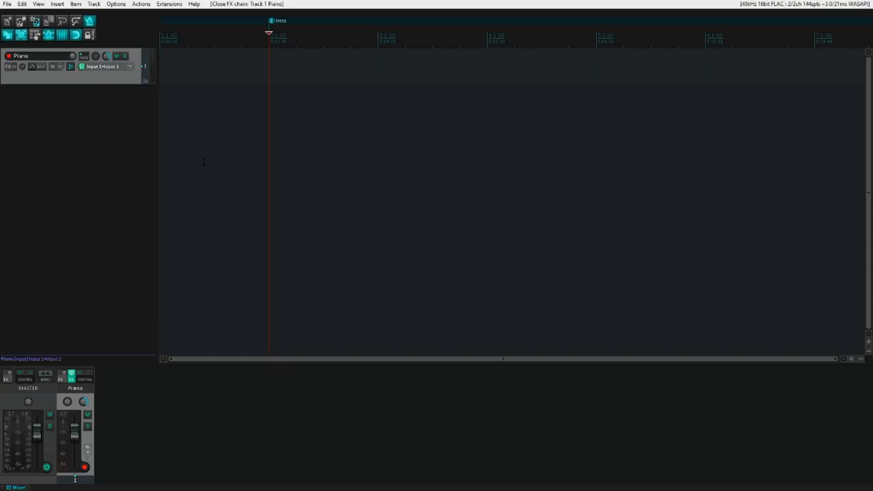
Step: Nudge the Piano track's volume down one step, then raise it in repeated small steps
key("alt+Down")
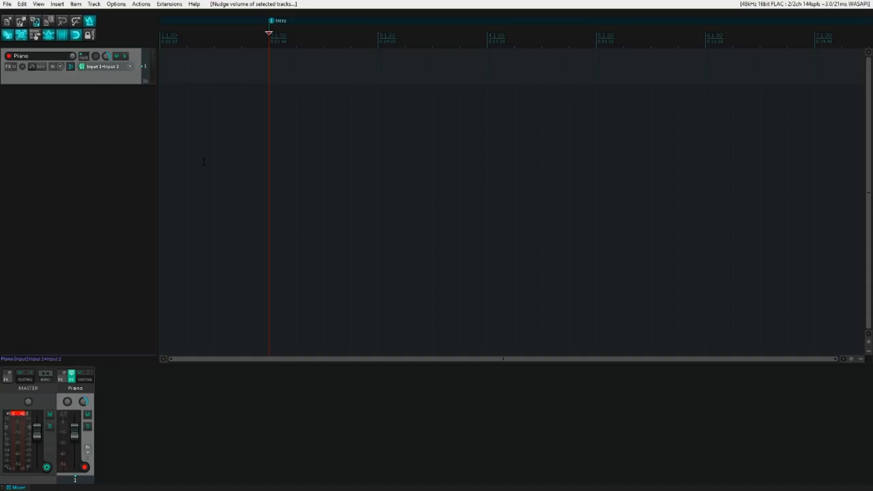
key("alt+Up")
key("alt+Up")
key("alt+Up")
key("alt+Up")
key("alt+Up")
key("alt+Up")
key("alt+Up")
key("alt+Up")
key("alt+Up")
key("alt+Up")
key("alt+Down")
key("alt+Up")
key("ctrl+t")
key("Escape")
key("Delete")
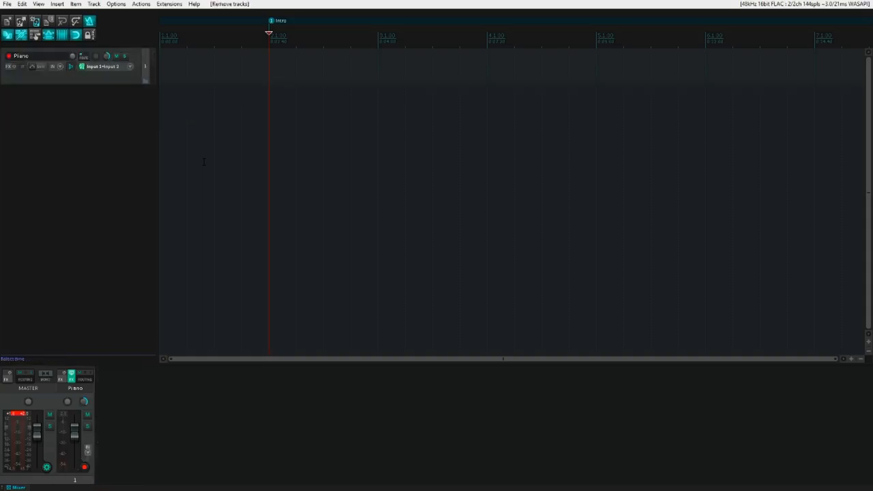
Step: Insert the Piano Reverb track from its track template below the Piano track
key("alt+t")
key("Down")
key("Down")
key("Down")
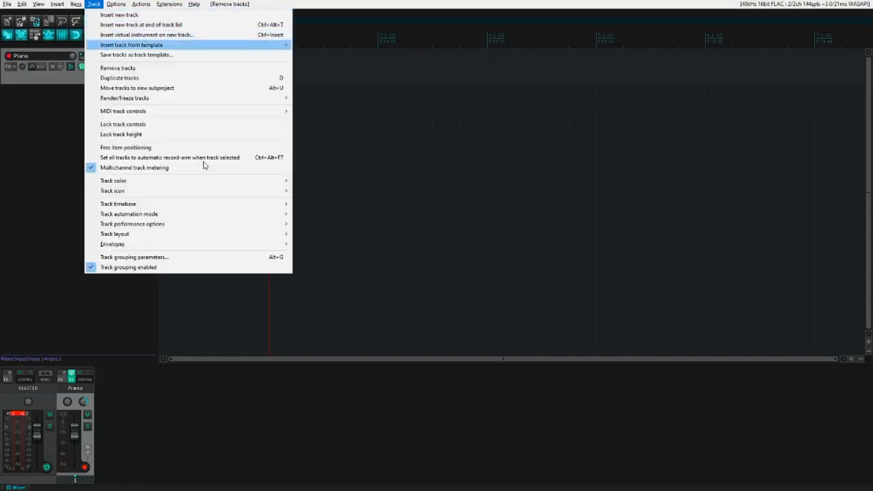
key("Right")
key("p")
key("Return")
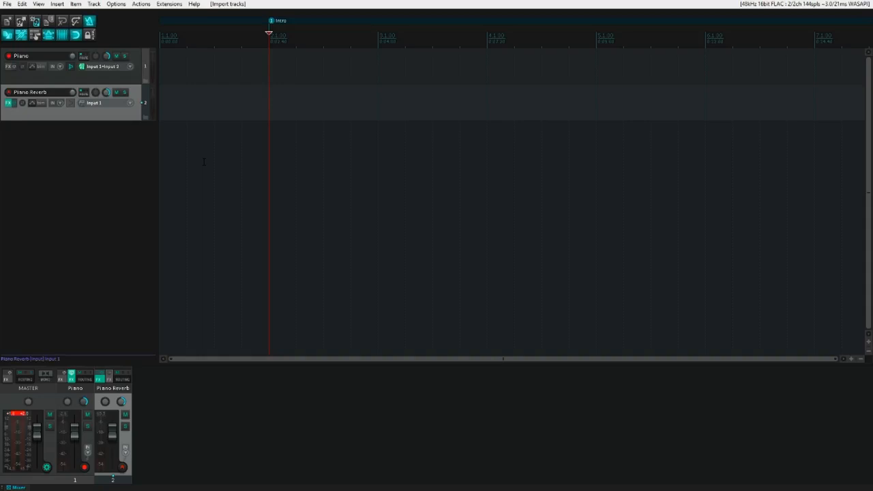
Step: Add a receive from the Piano track to the Piano Reverb track
key("i")
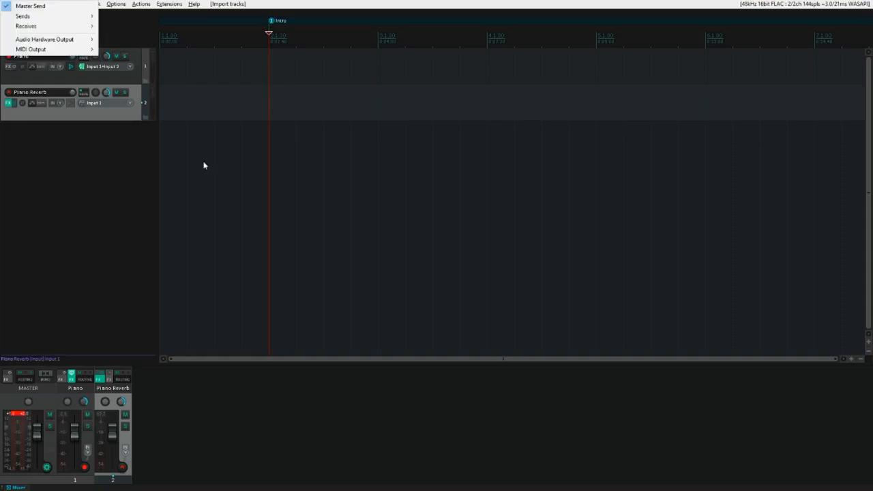
key("Up")
key("Up")
key("Up")
key("Right")
key("Return")
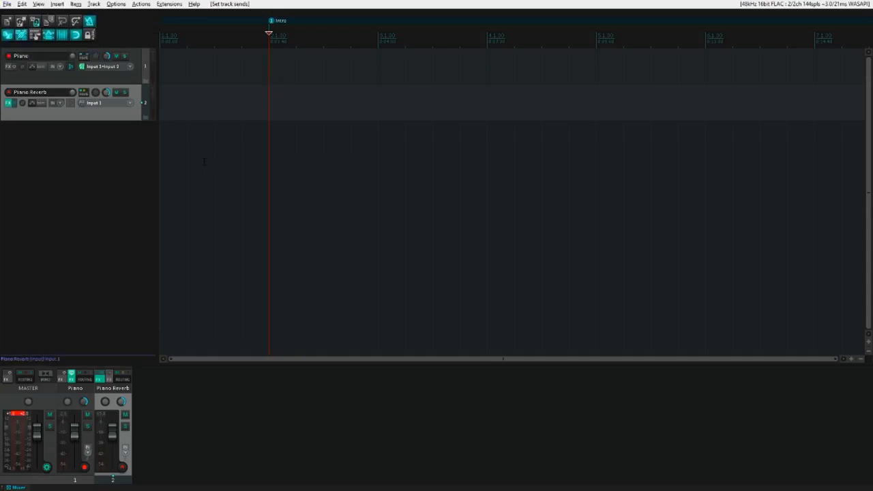
Step: Select the Piano track, add JS: Master Limiter to the master track's FX chain and close the chain window
key("Up")
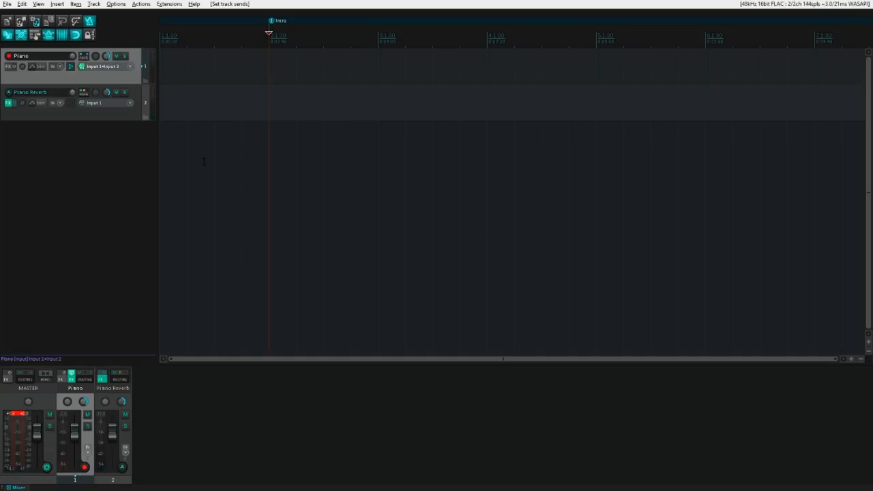
key("m")
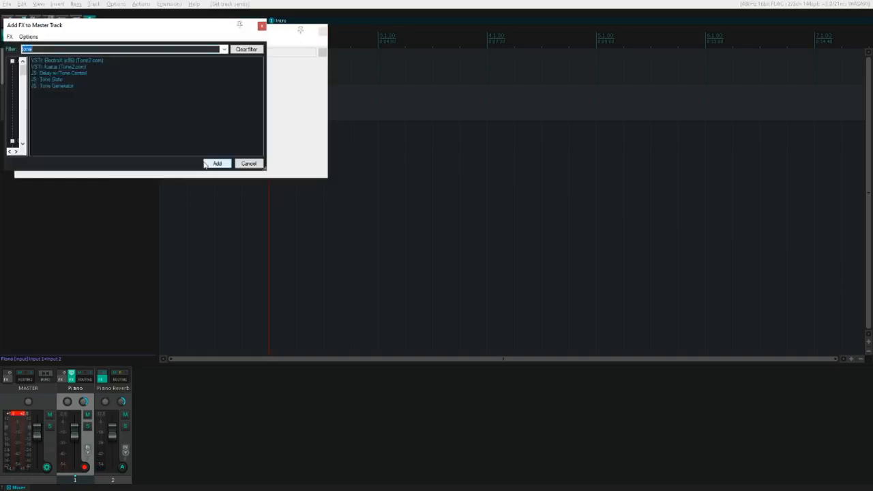
type("master")
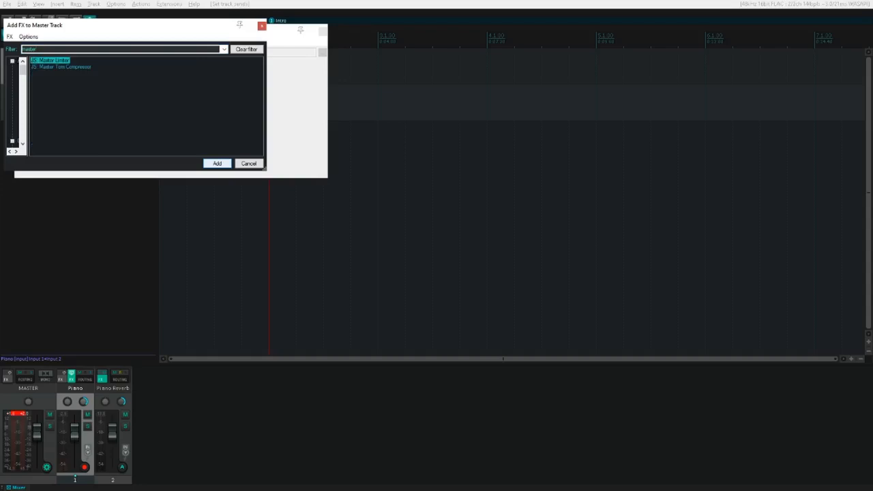
left_click(205, 163)
key("Escape")
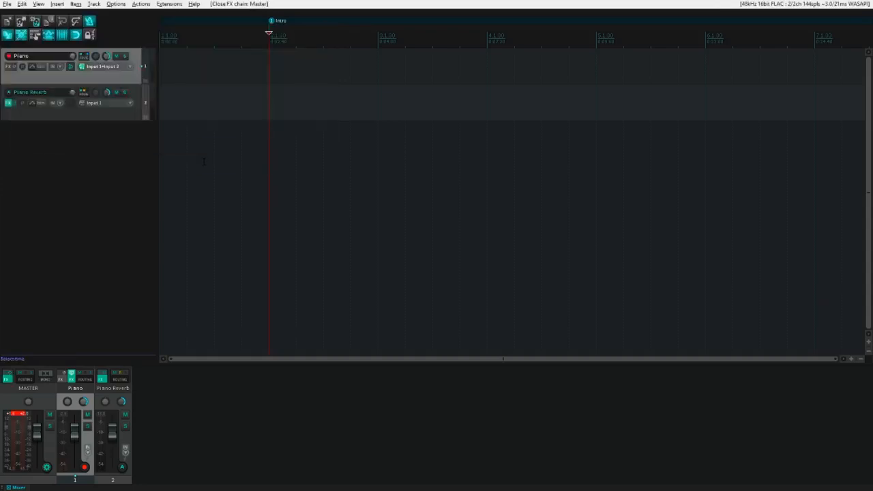
Step: Open the master limiter's parameters and examine its Threshold (dB) setting
key("shift+p")
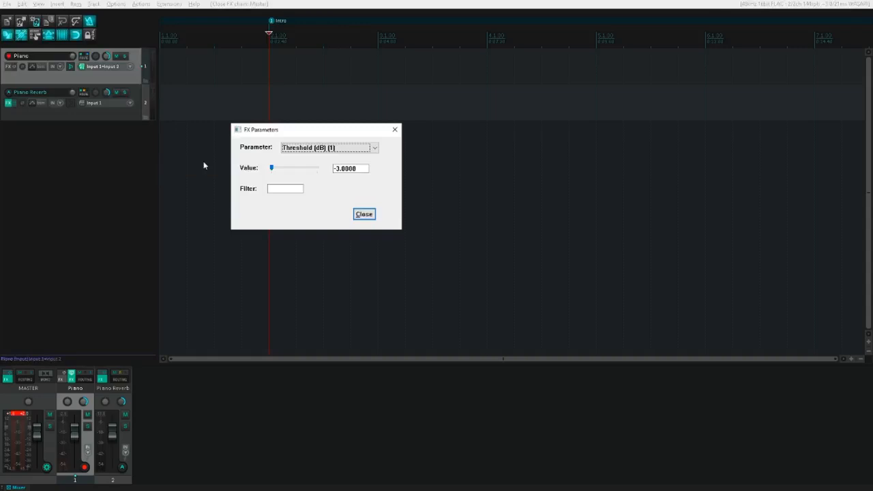
key("Down")
key("Up")
key("Tab")
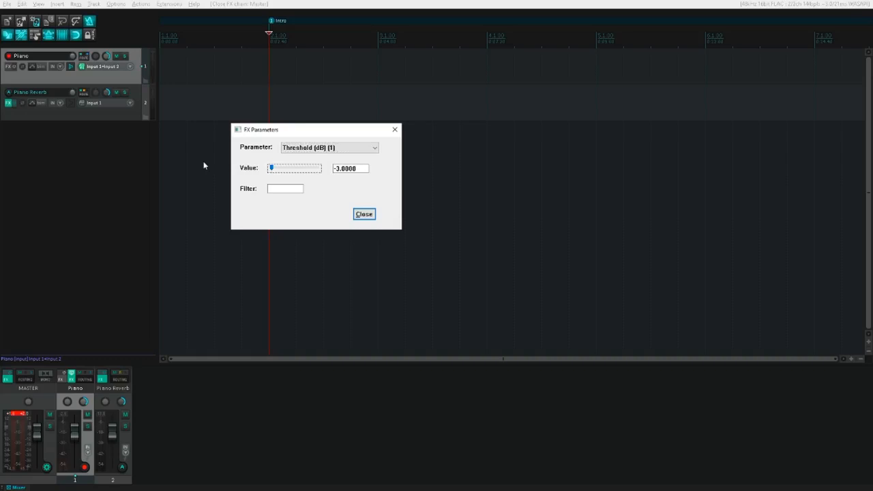
Step: Lower the master limiter's Limit (dB) parameter in small steps and close its parameters
key("shift+Tab")
key("Down")
key("Down")
key("Down")
key("Down")
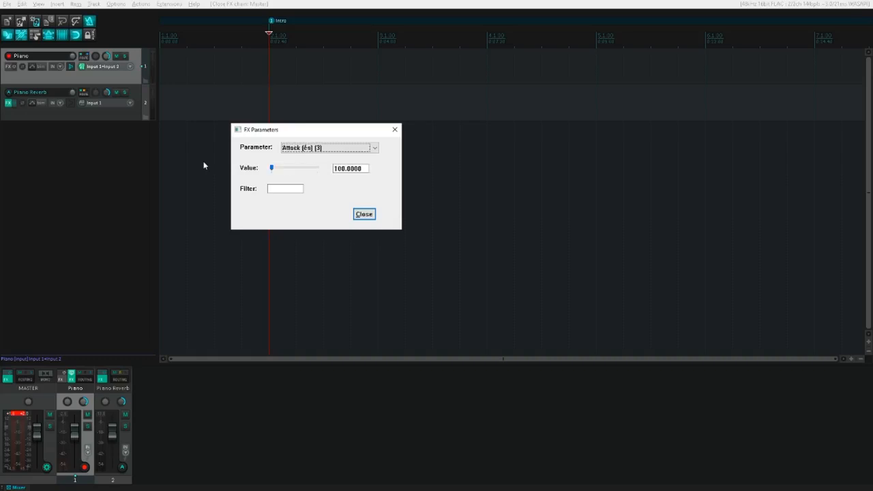
key("Tab")
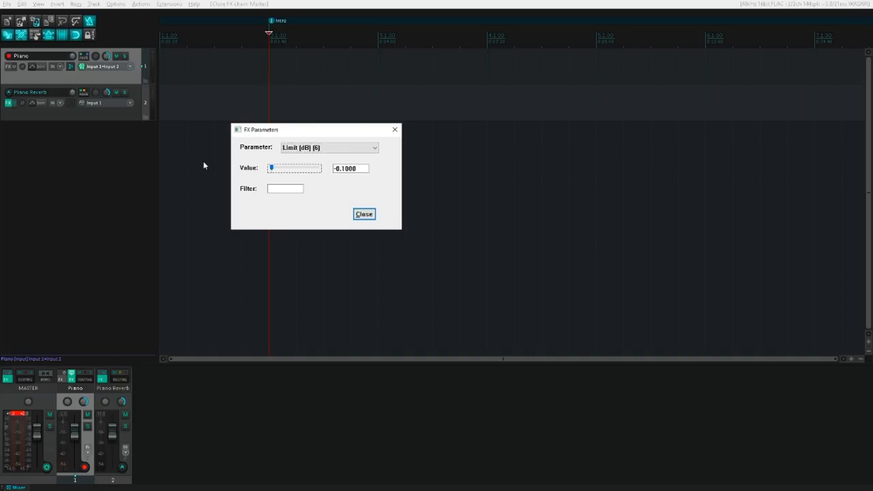
key("Left")
key("Left")
key("Left")
key("Left")
key("Left")
key("Left")
key("Left")
key("Escape")
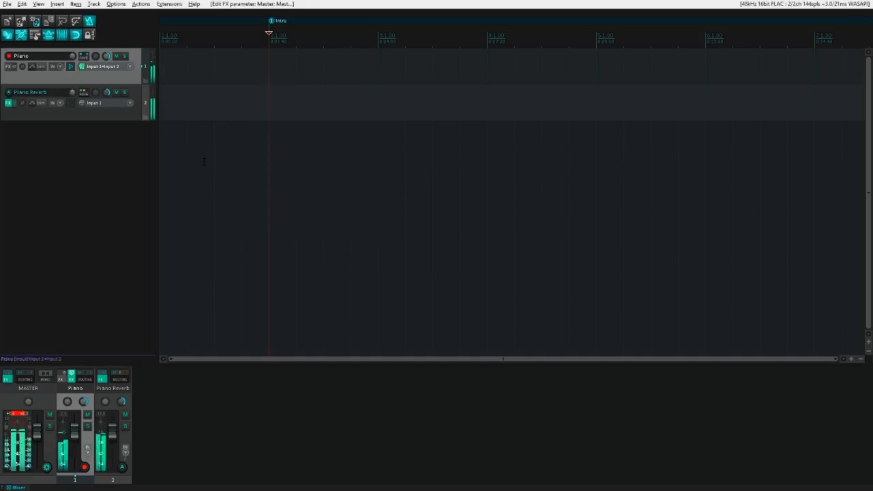
Step: Lower the master limiter's Threshold (dB) to -7.5 and close its parameters
key("p")
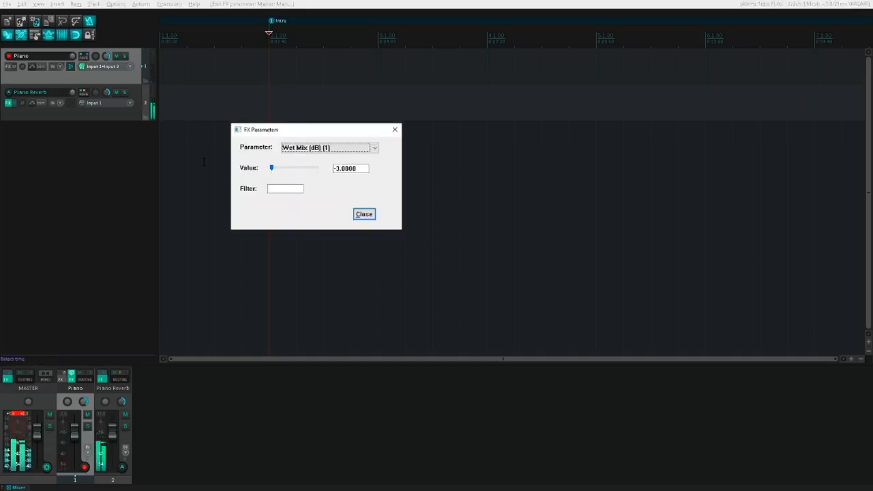
key("p")
key("p")
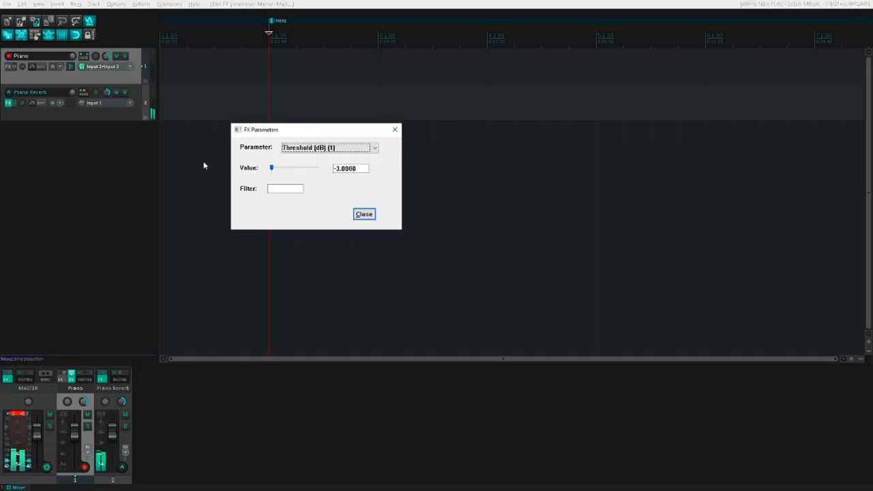
key("Tab")
key("Page_Down")
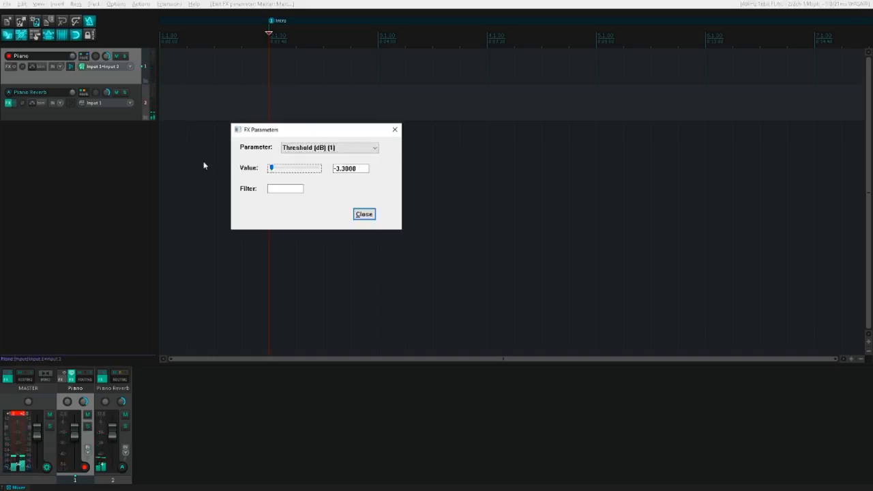
key("Page_Down")
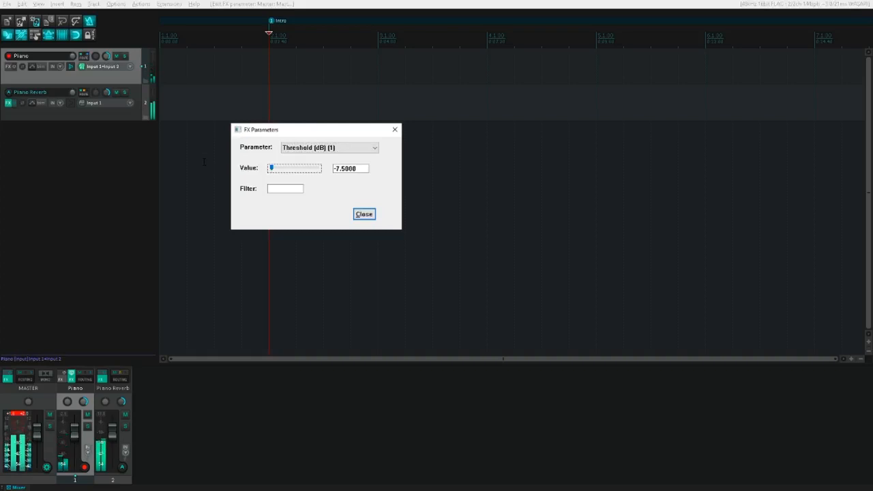
key("Escape")
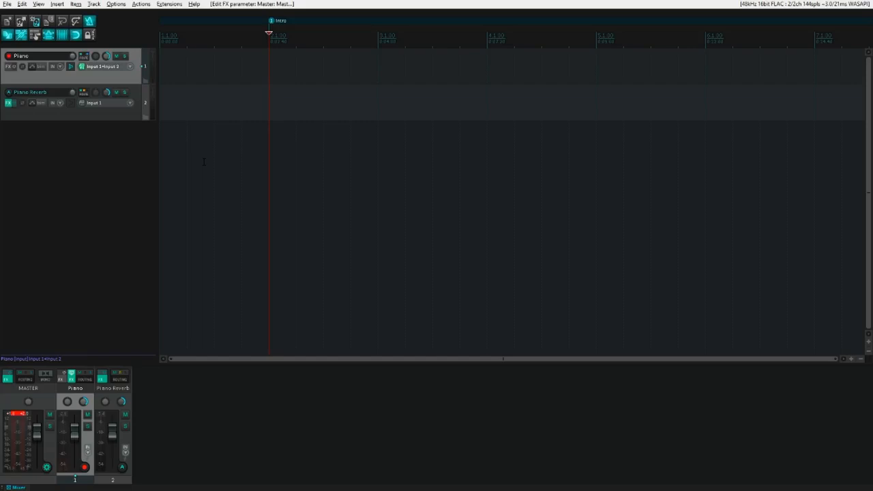
Step: Lower the decay parameter of the Piano Reverb track's effect by one step and reselect the Piano track
key("Down")
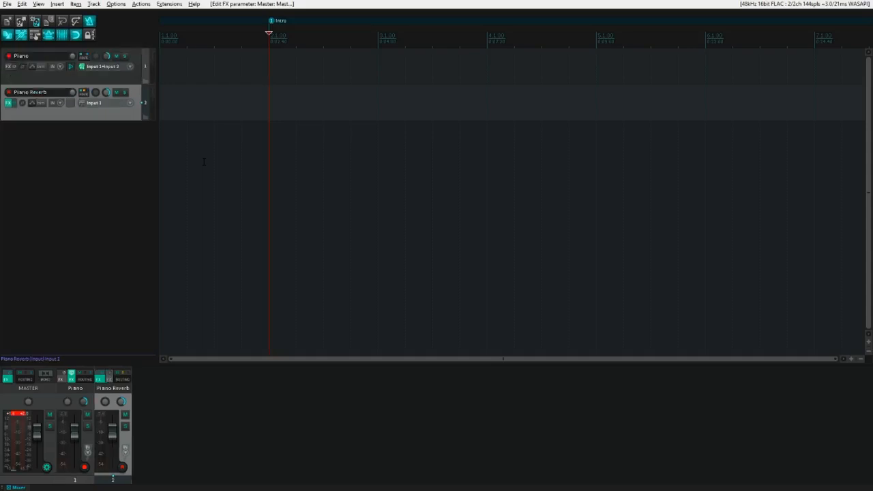
key("p")
key("Down")
key("Return")
key("Down")
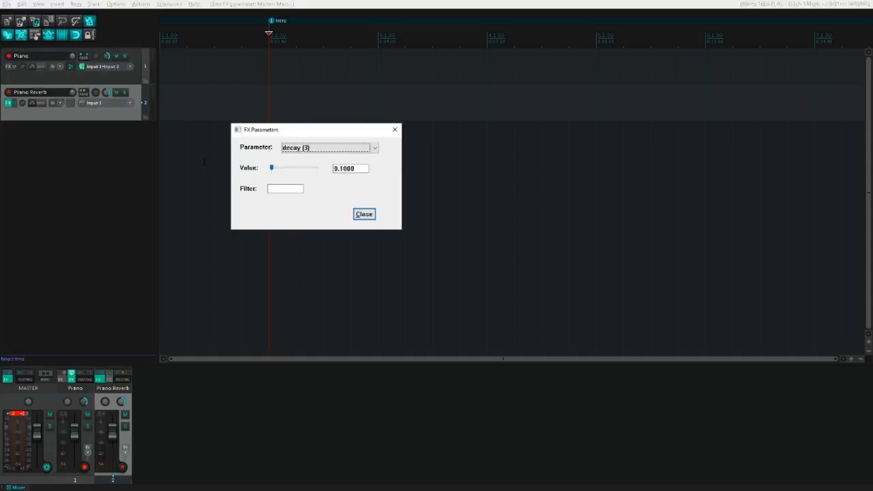
key("Tab")
key("Left")
key("Escape")
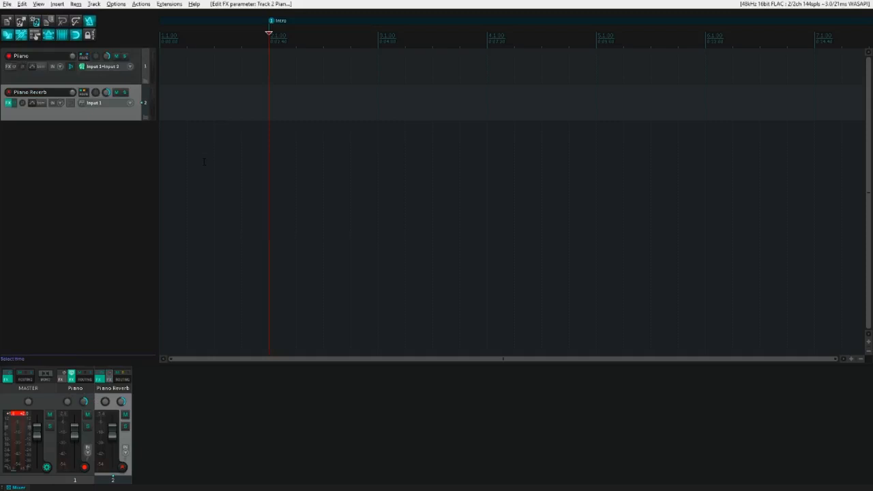
key("Up")
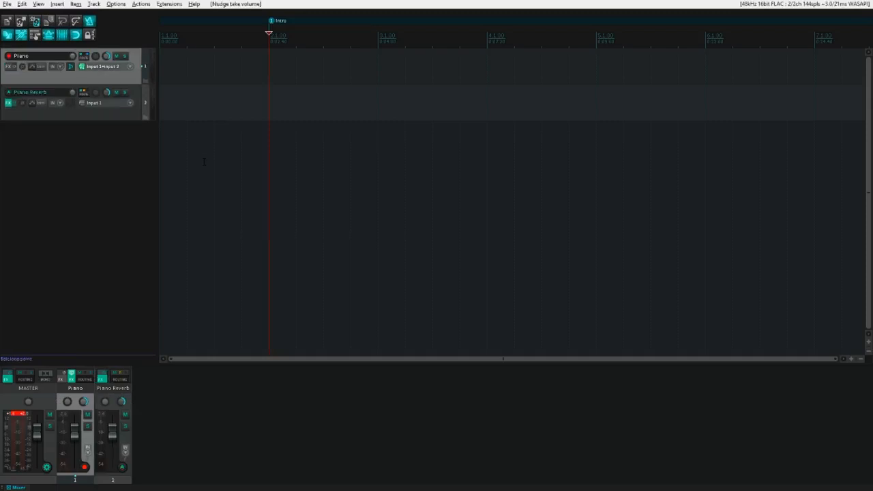
key("alt+e")
key("Escape")
key("Escape")
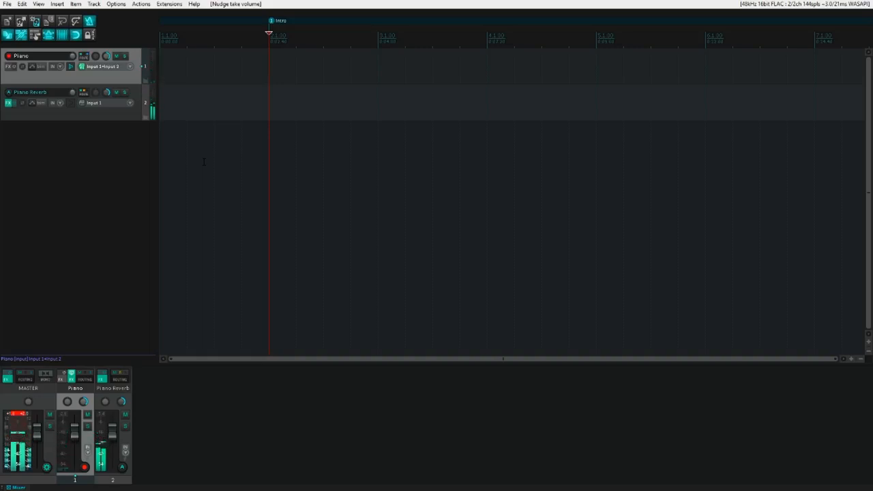
Step: Add VST: ReaEQ (Cockos) to the Piano track's FX chain
key("f")
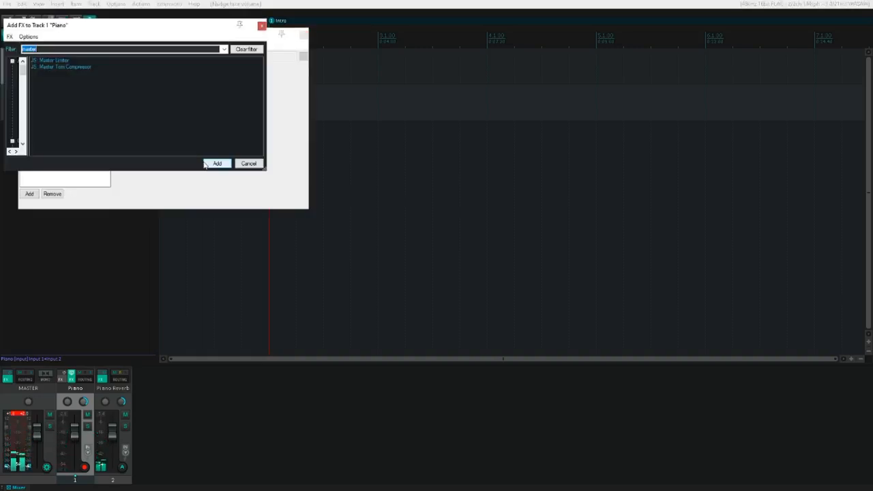
type("rea")
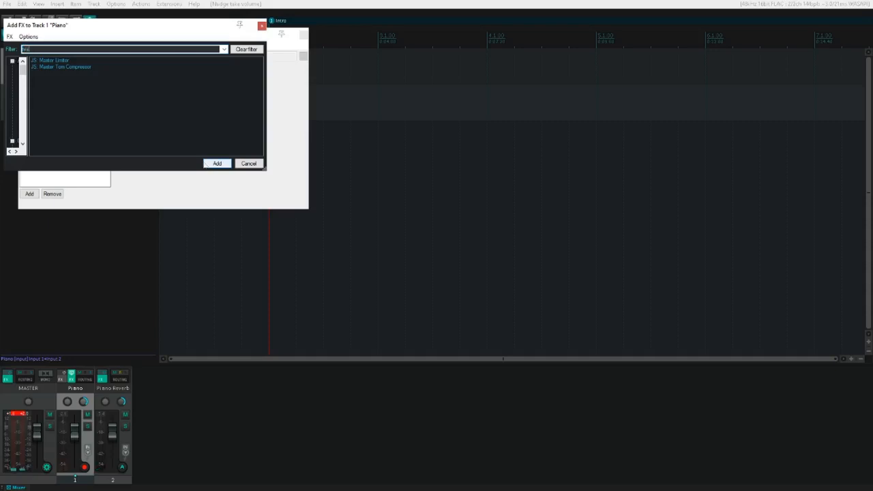
type("eq")
left_click(204, 163)
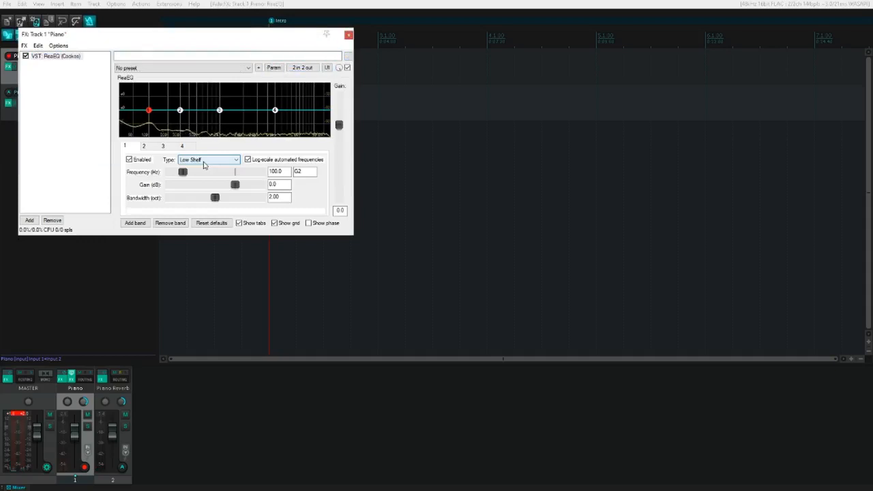
Step: Change ReaEQ band 1 on the Piano track to High Pass at 100 Hz and close the FX chain
key("Tab")
key("Tab")
key("Tab")
key("Tab")
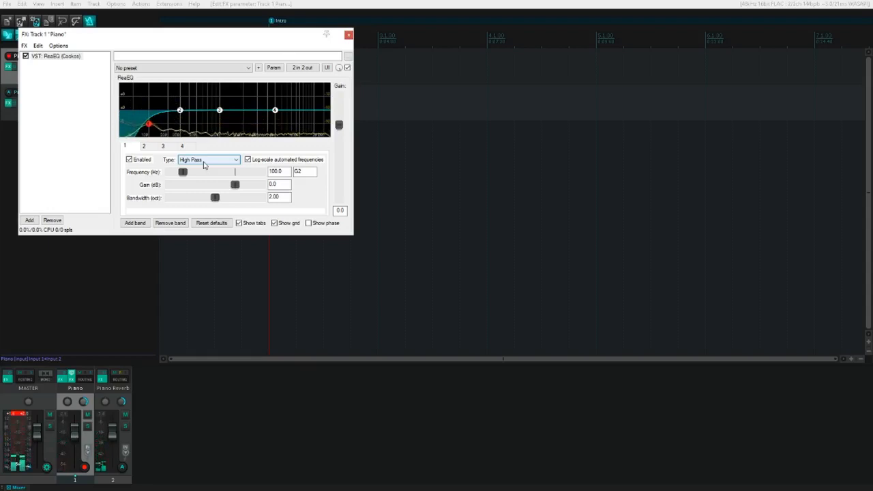
key("Escape")
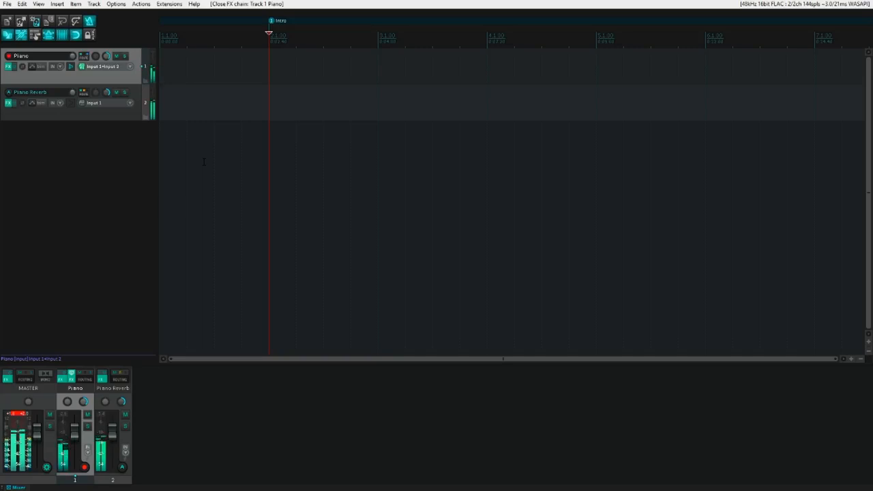
Step: Play the project briefly to check the tempo and adjust the project BPM
key("space")
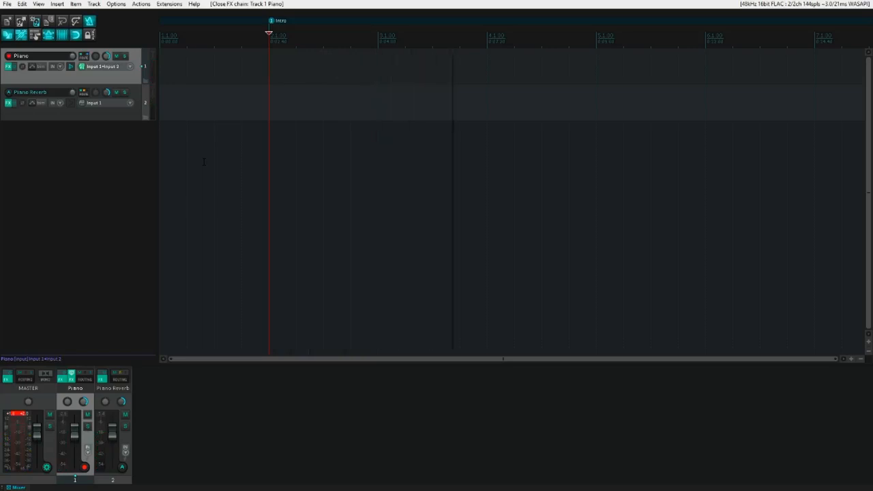
key("space")
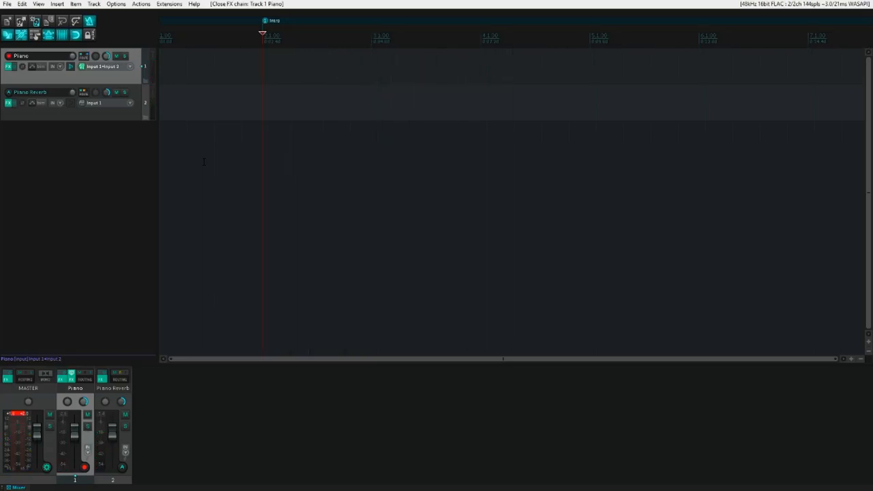
key("space")
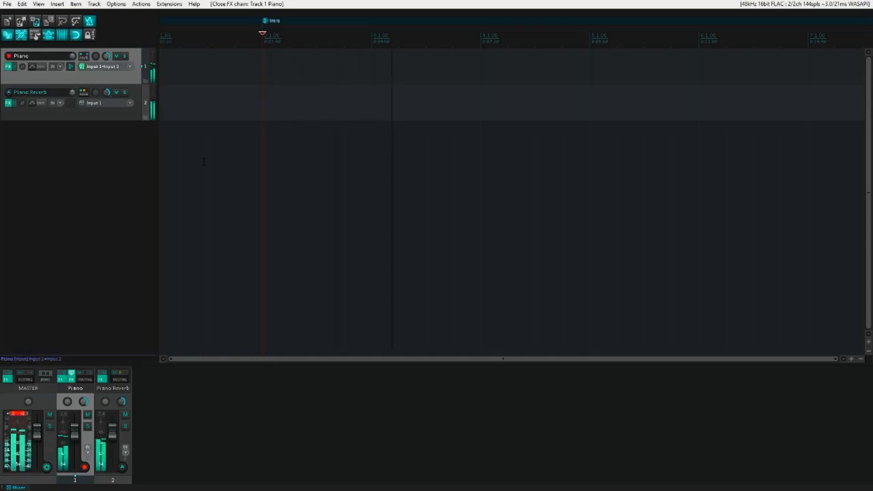
key("space")
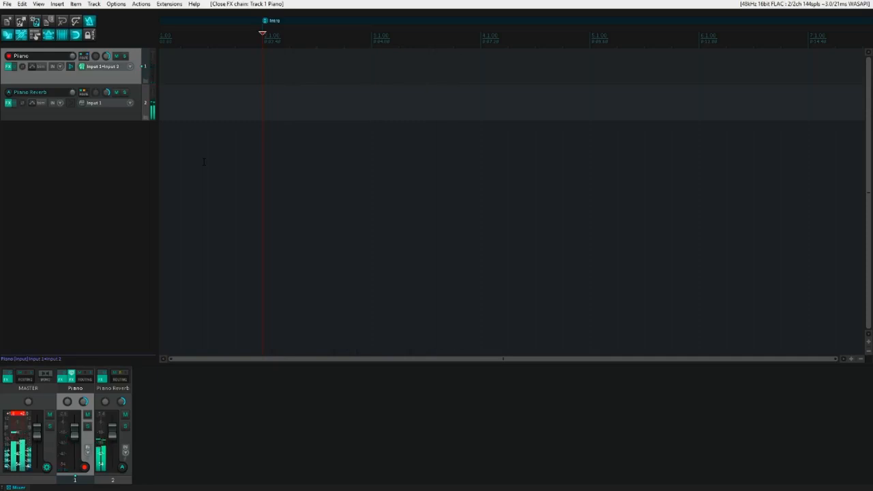
key("minus")
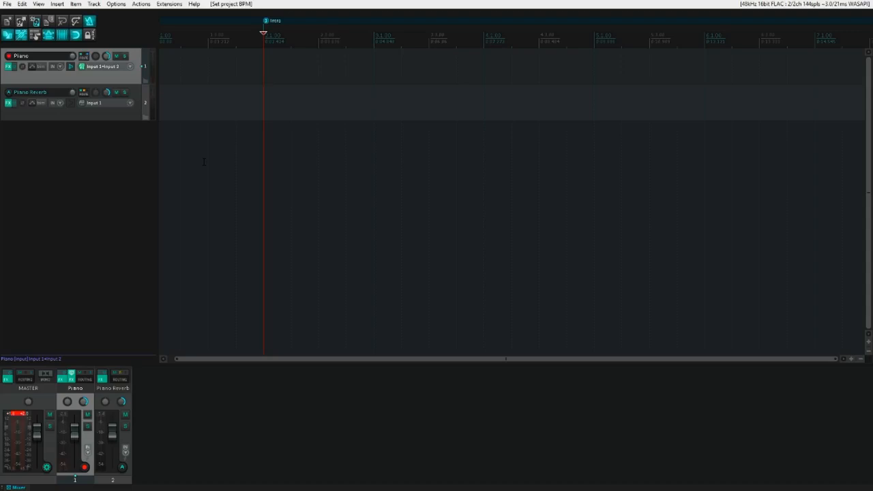
key("super+t")
key("shift+Tab")
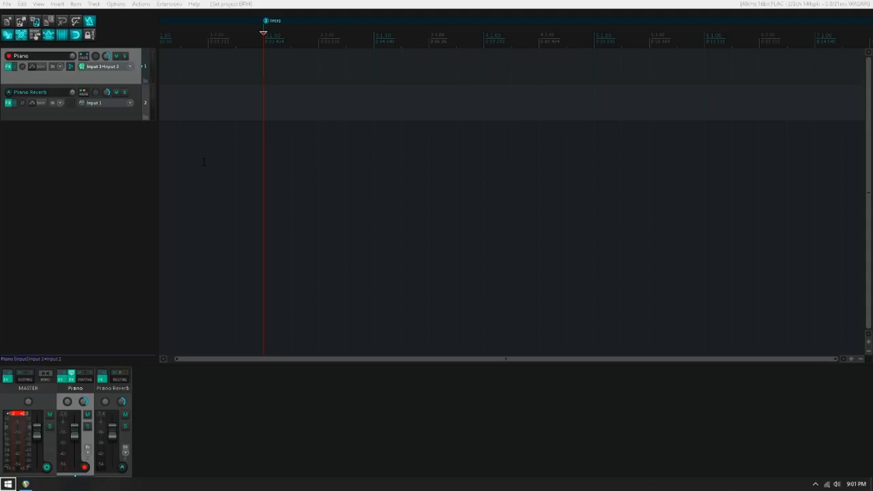
left_click(204, 162)
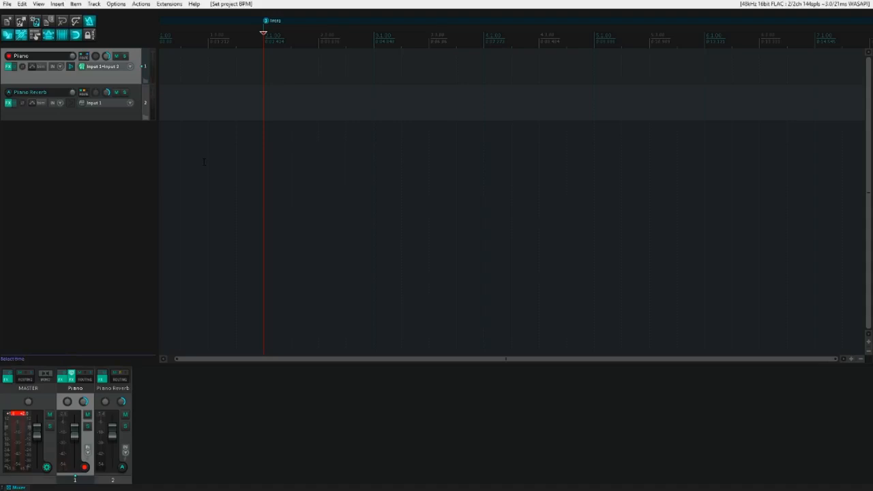
scroll(204, 162, "up", 2)
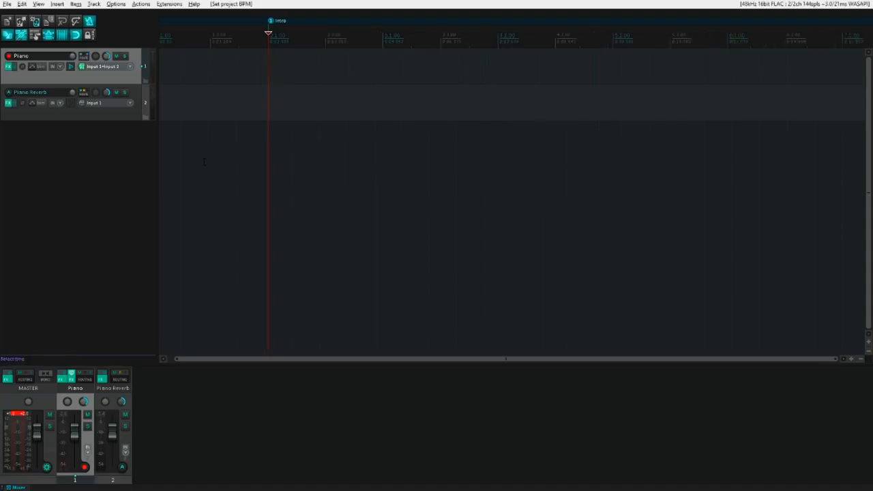
scroll(205, 162, "up", 1)
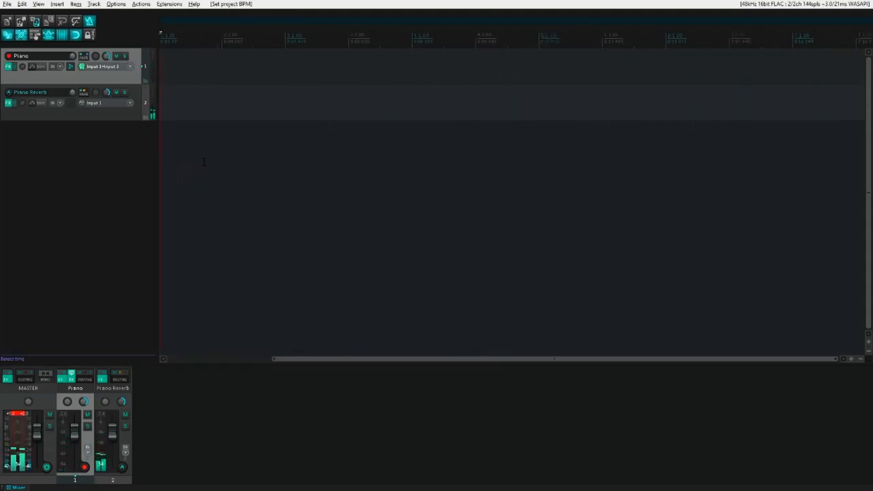
Step: Record a piano take on the Piano track from the Intro marker to measure 6, undoing the first attempt
key("space")
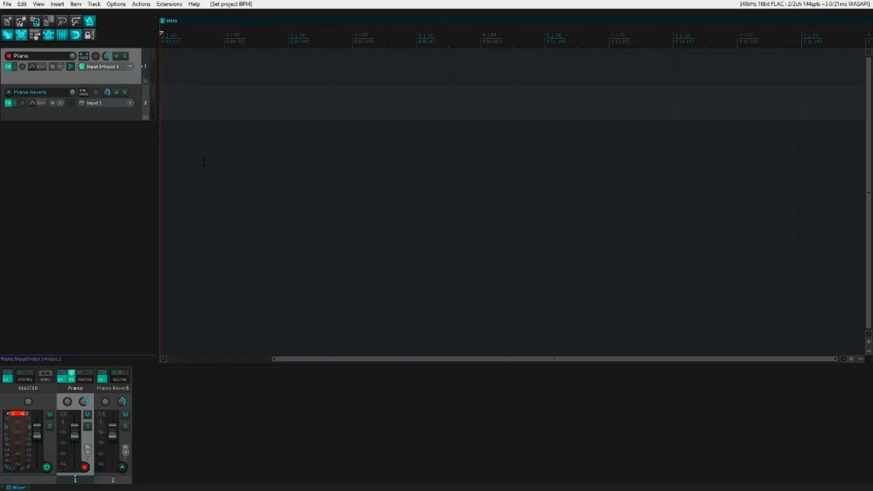
key("space")
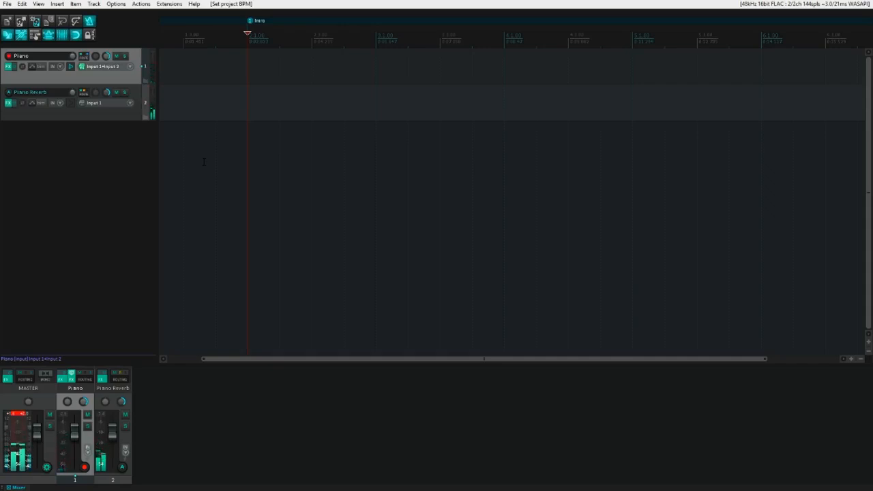
key("ctrl+r")
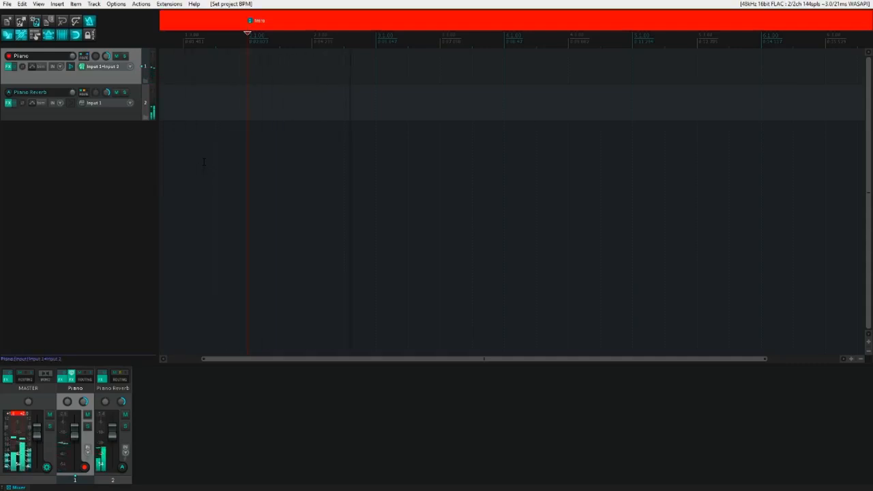
key("ctrl+r")
key("ctrl+z")
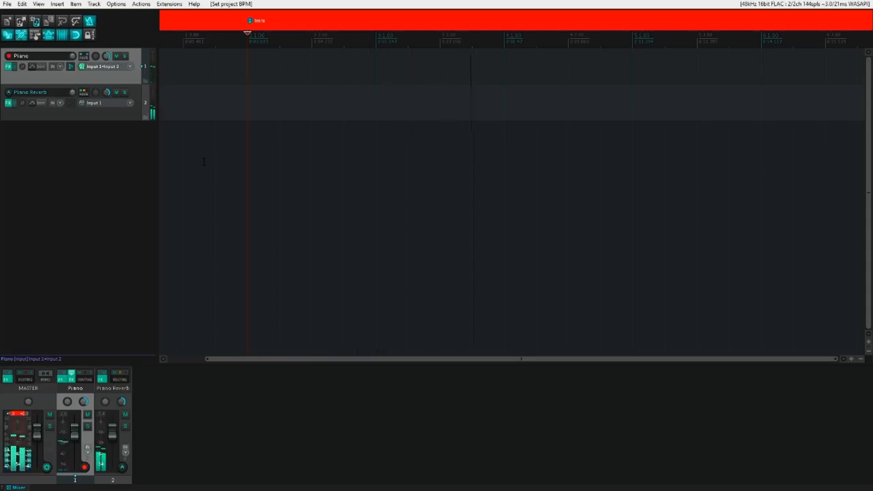
scroll(203, 161, "right", 3)
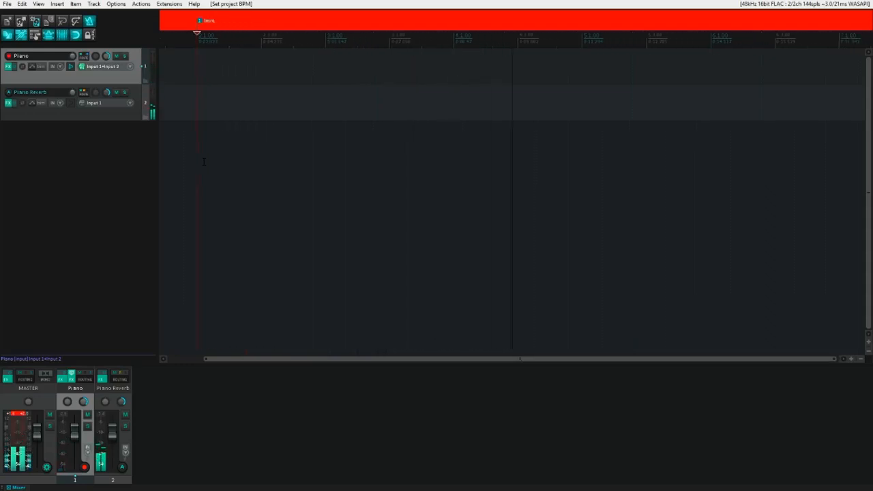
scroll(203, 162, "right", 3)
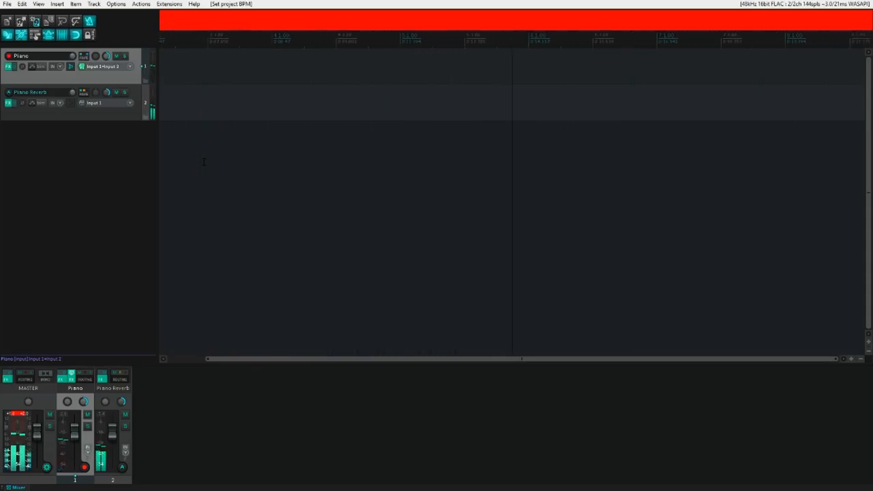
key("space")
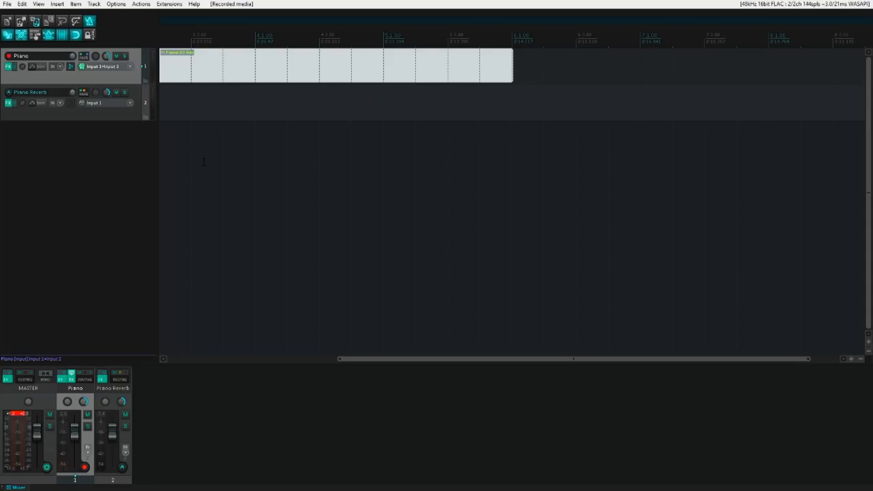
Step: Trim the slight overhang past measure 6 from the end of the Piano take
scroll(204, 162, "left", 4)
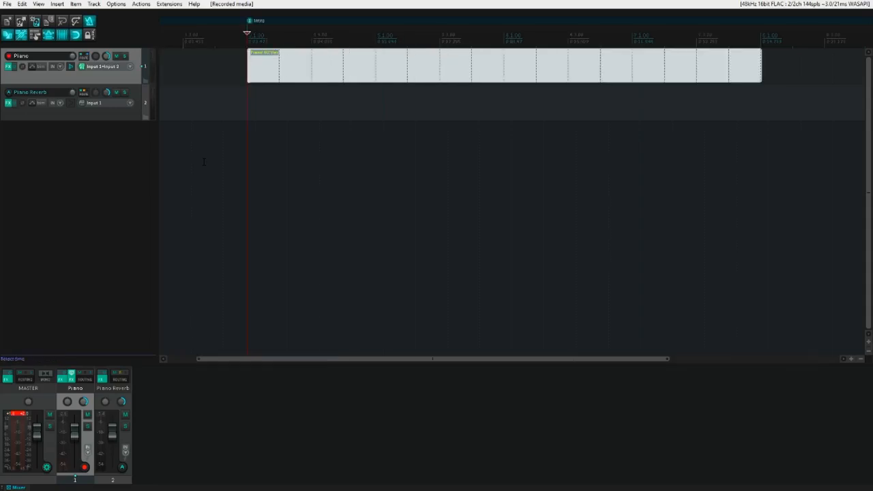
key("End")
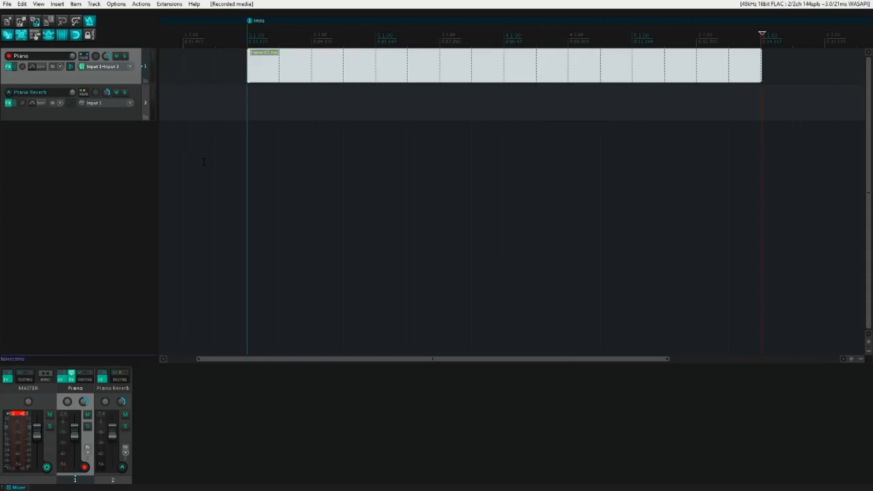
key("Left")
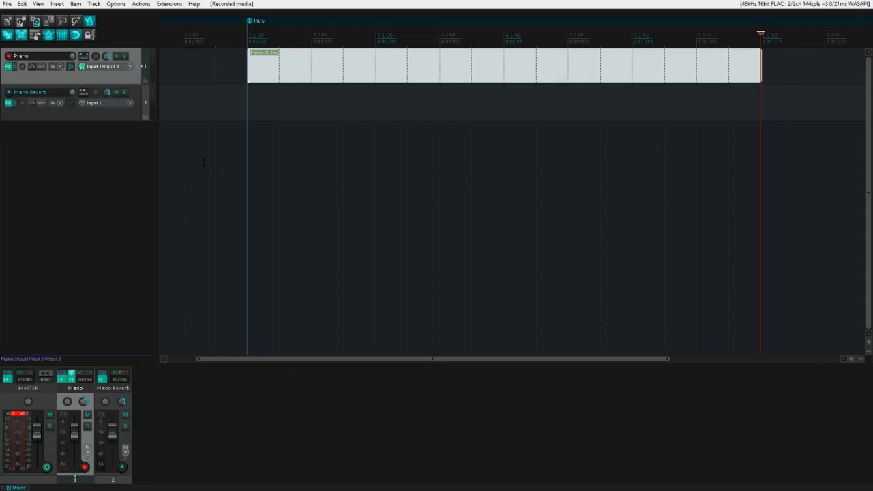
key("shift+End")
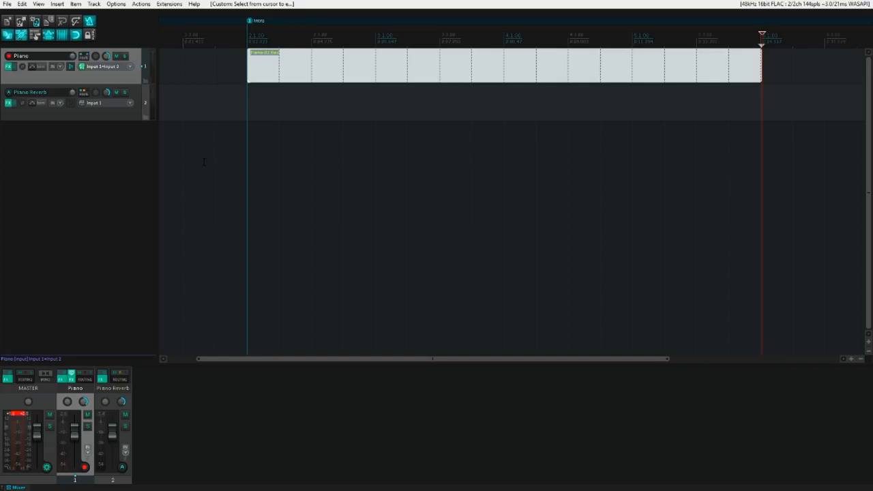
key("ctrl+Delete")
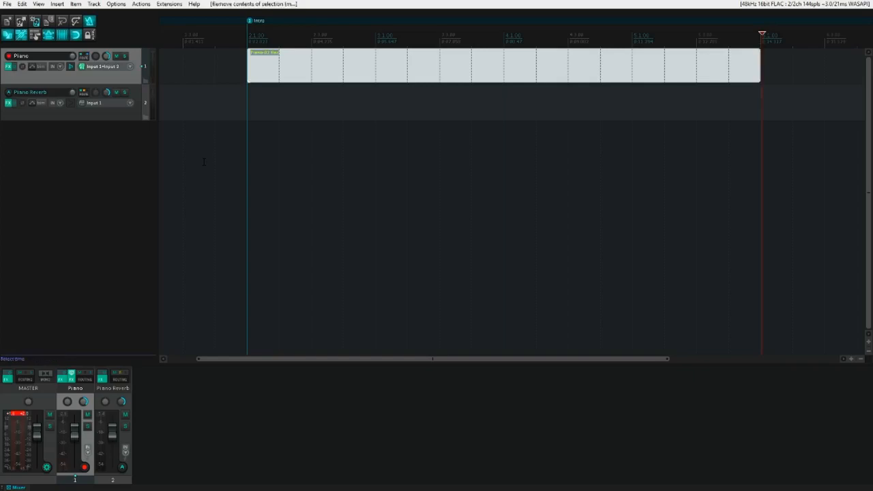
Step: Play back the trimmed Piano take from the Intro marker
key("bracketleft")
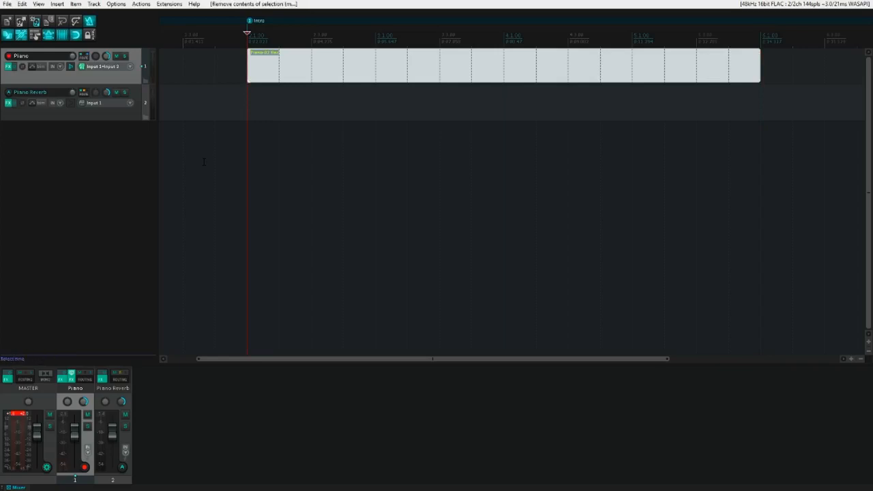
key("space")
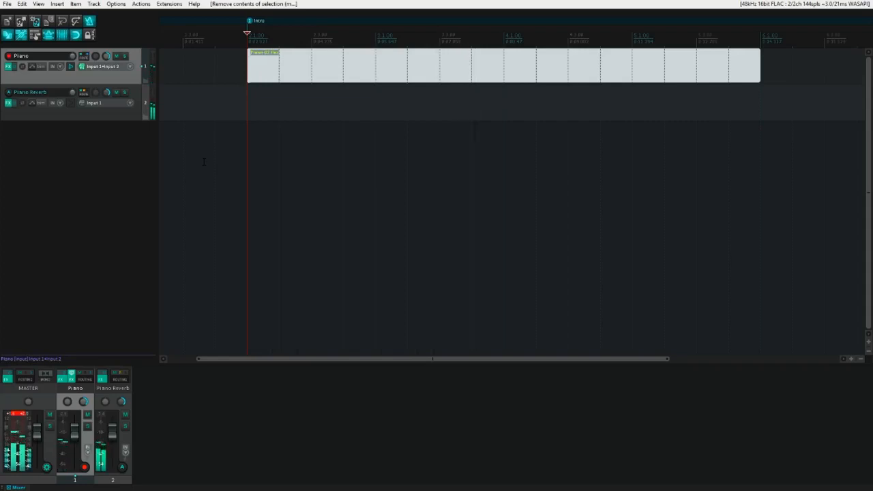
key("space")
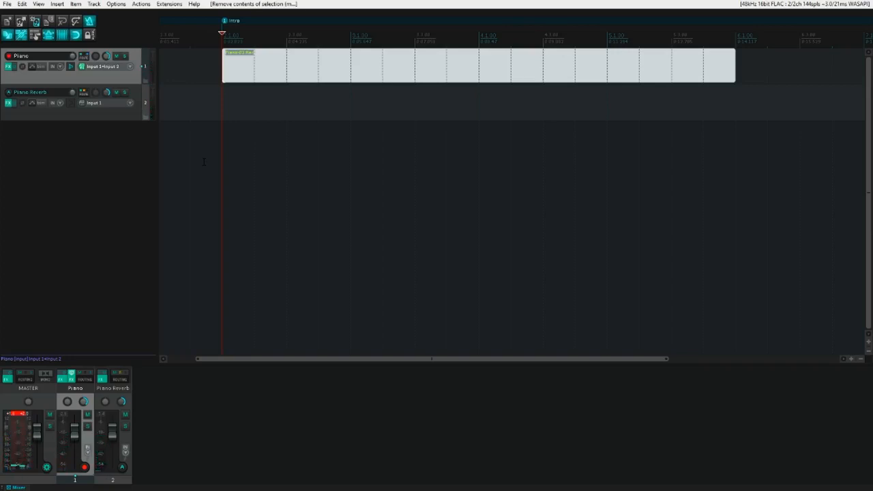
Step: Duplicate the Piano track and rename the copy as Strings
key("ctrl+shift+d")
key("F2")
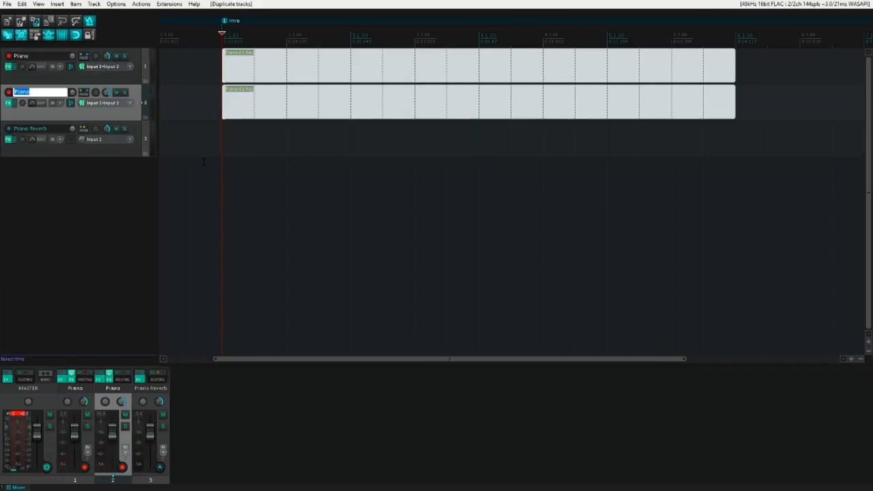
type("Strings")
key("Return")
Step: Remove the Strings track's send to the Piano Reverb track
key("ctrl+3")
key("Up")
key("Up")
key("Up")
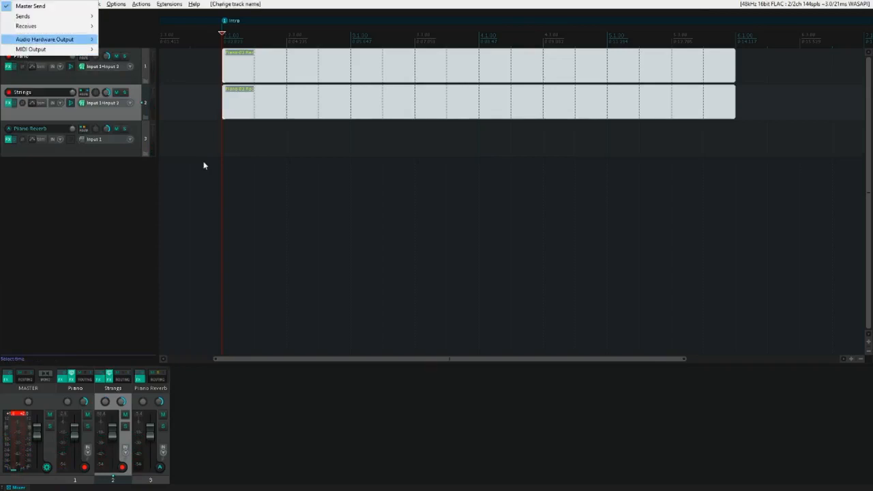
key("Up")
key("Right")
key("Down")
key("Down")
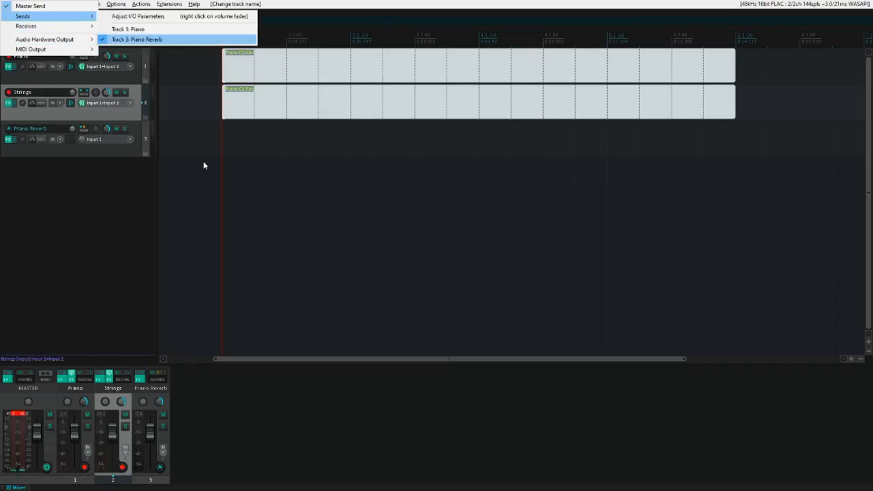
key("Return")
Step: Delete the duplicated piano item from the Strings track, leaving the Piano track's item in place
key("Up")
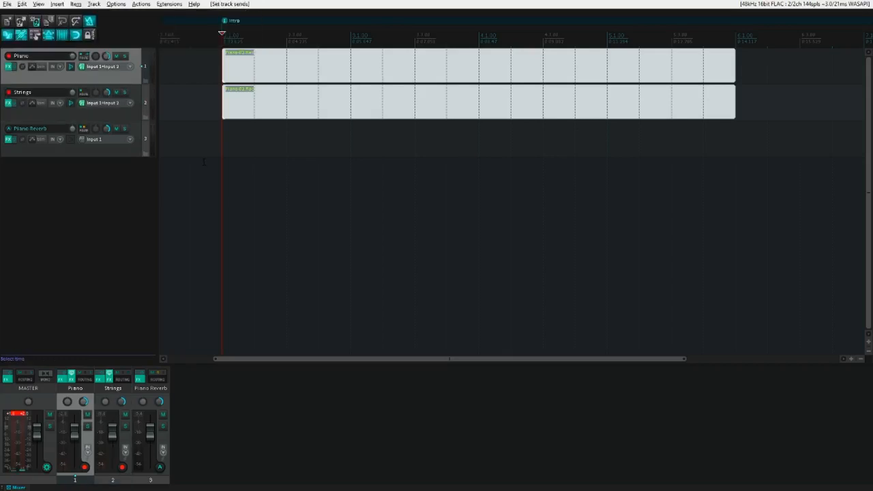
key("Down")
key("ctrl+Right")
key("Delete")
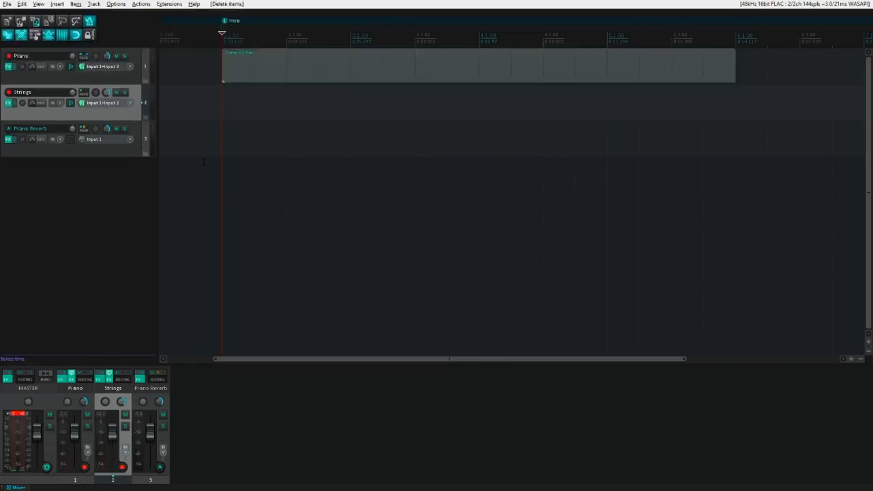
key("Up")
key("Down")
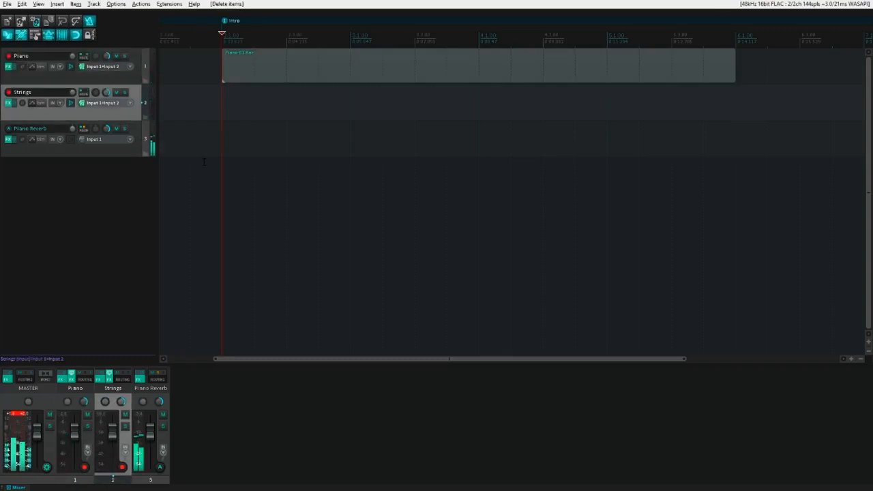
key("Up")
key("Down")
Step: Enable automatic record-arm when track selected for the Piano track
key("Up")
key("Menu")
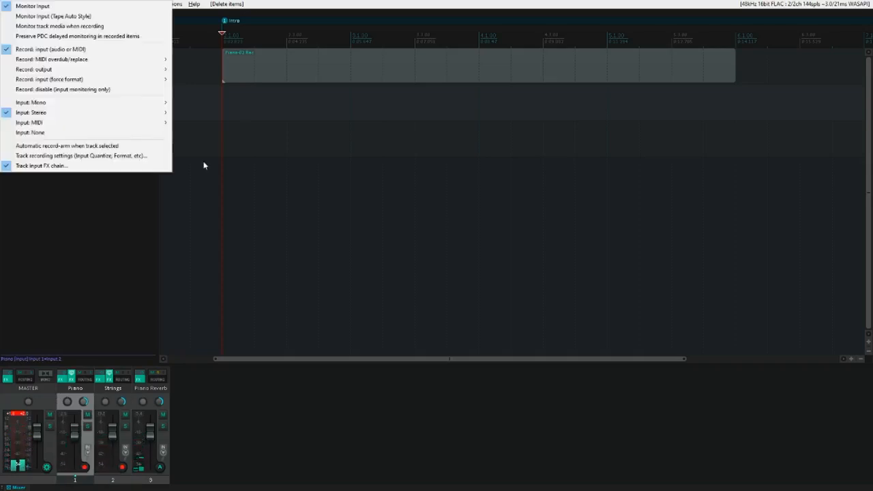
key("Up")
key("Up")
key("Up")
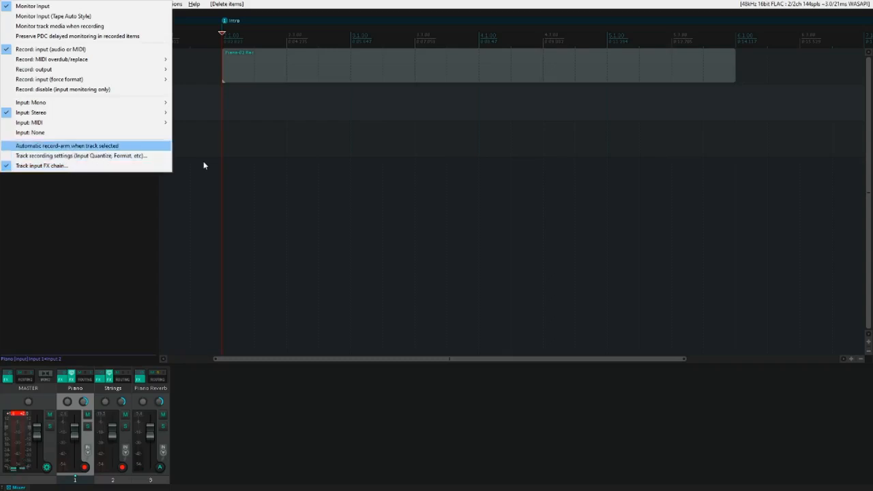
key("Return")
Step: Enable automatic record-arm when track selected for the Strings track
key("Down")
key("Menu")
key("Up")
key("Up")
key("Up")
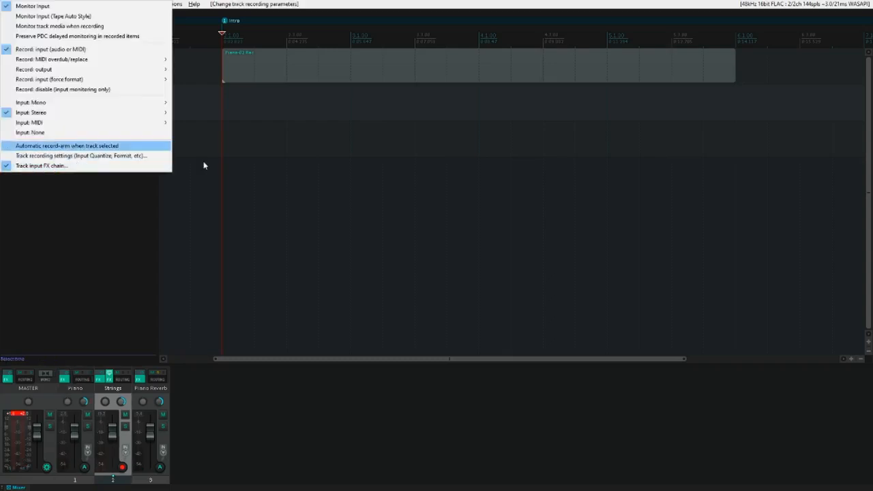
key("Return")
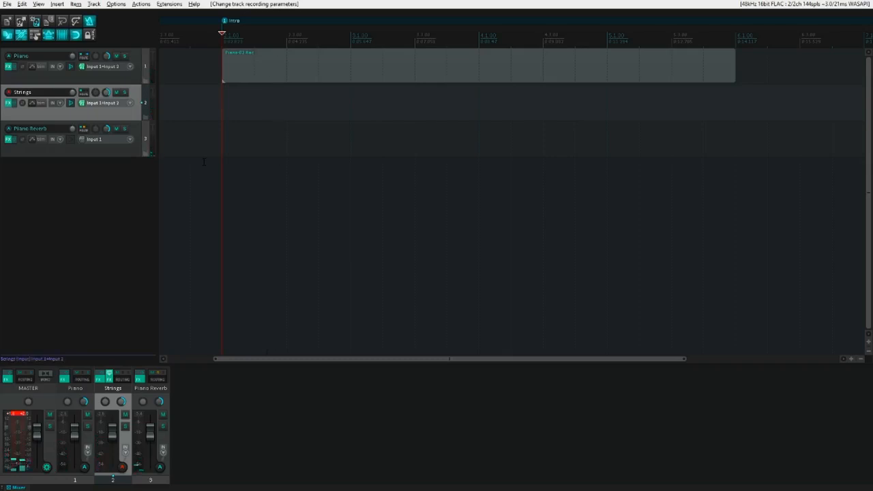
Step: Play the Piano take several times from the Intro marker while rehearsing the part on the Strings track
key("space")
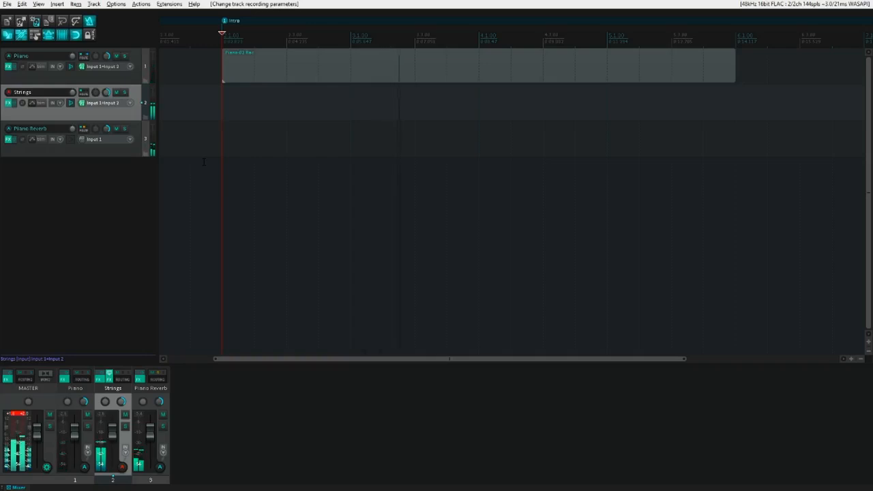
key("space")
key("space")
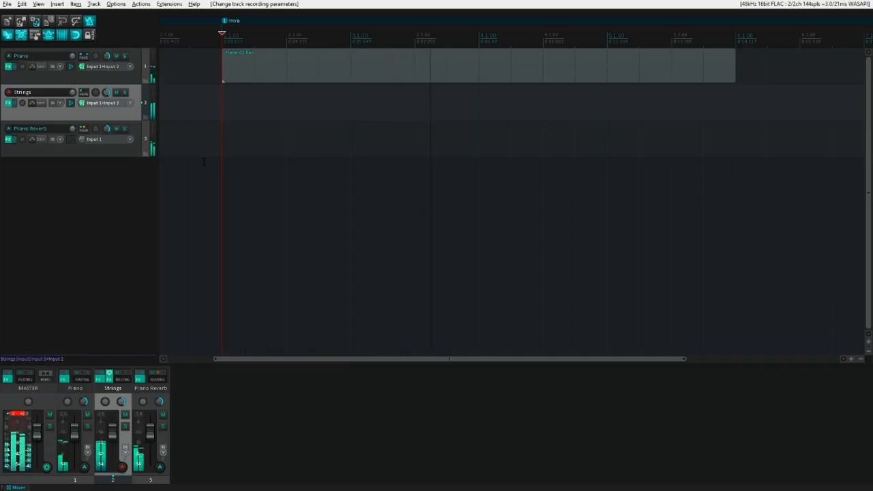
key("space")
key("space")
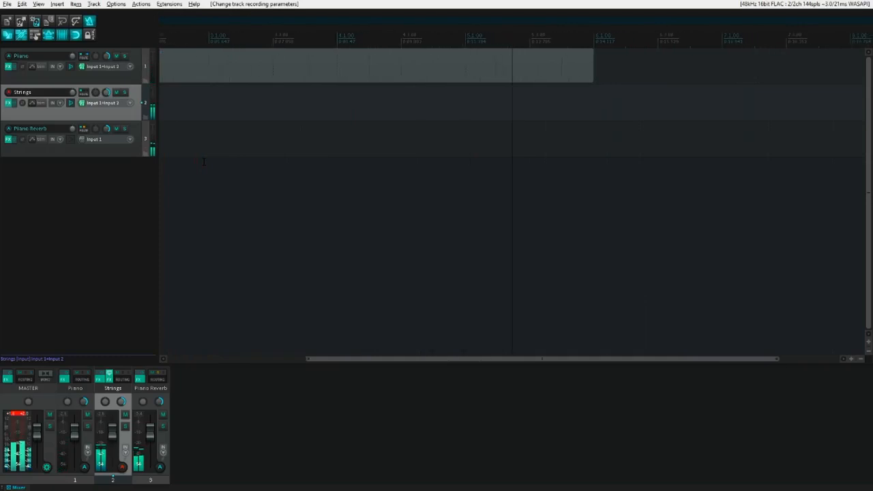
key("space")
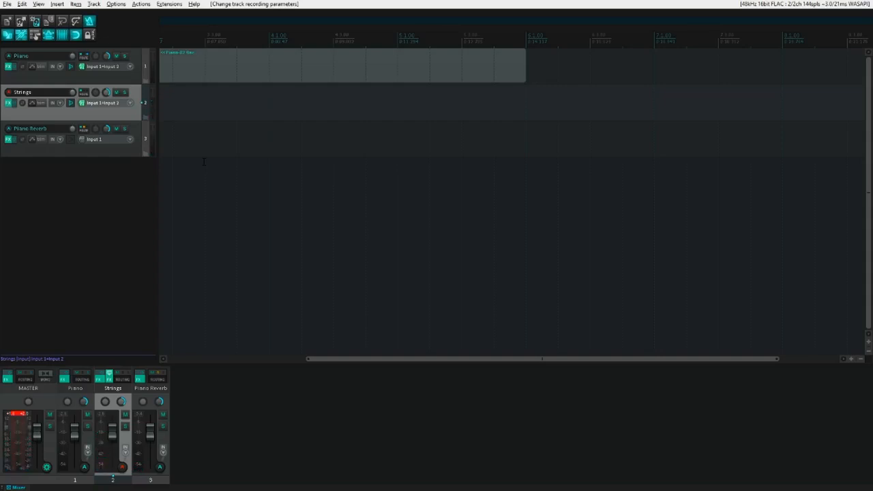
Step: Set a time selection over the Piano take, from the Intro marker at measure 2 to measure 6
key("ctrl+shift+t")
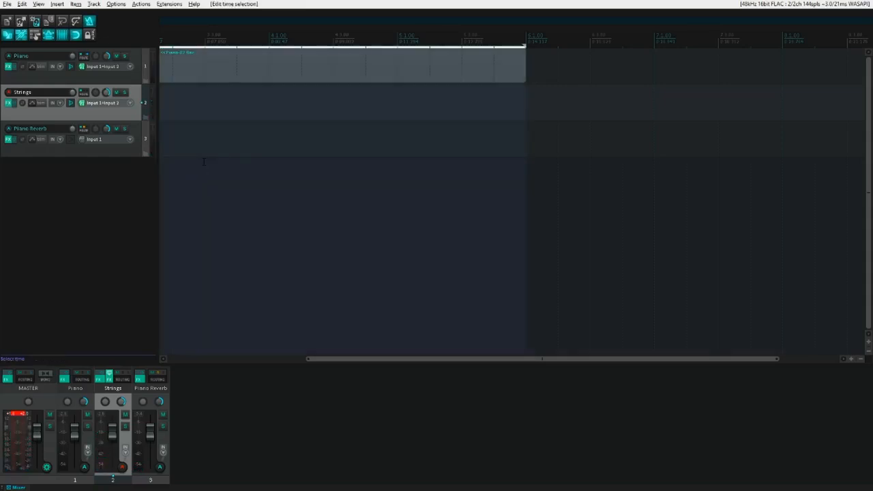
key("Page_Down")
key("Page_Down")
key("Page_Down")
key("Page_Down")
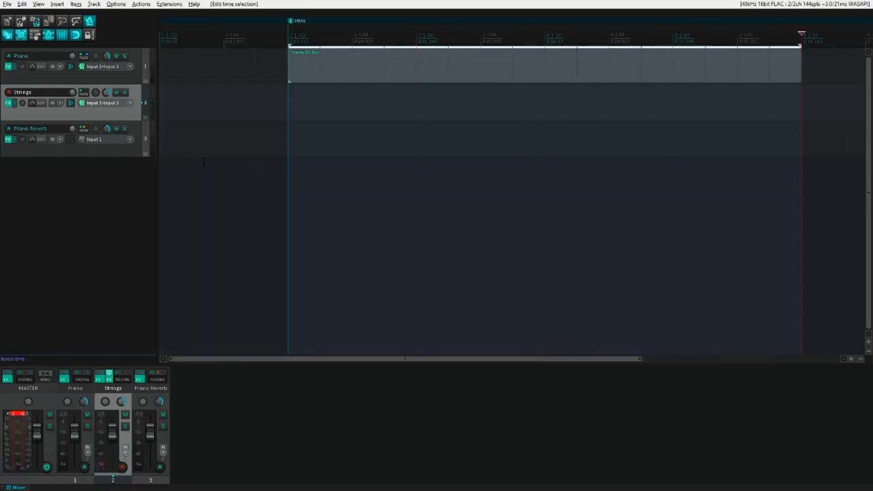
Step: Record a strings take on the Strings track from the Intro marker to measure 6 and play it back
key("1")
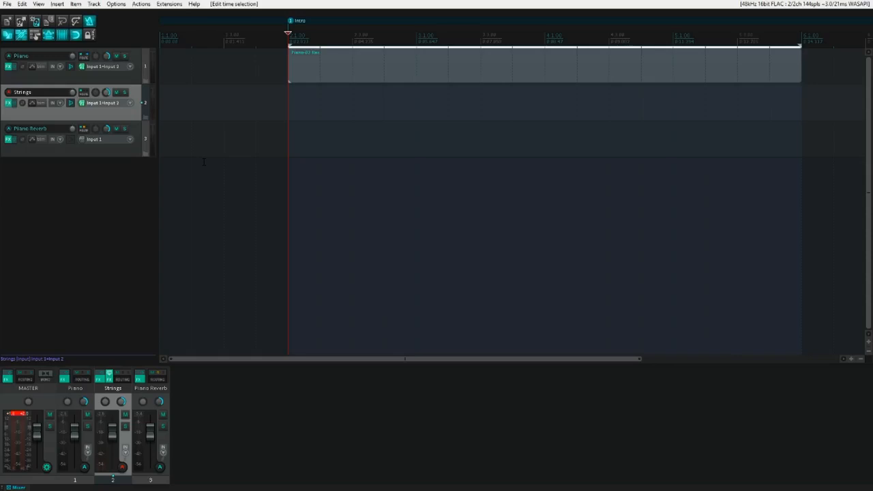
key("ctrl+r")
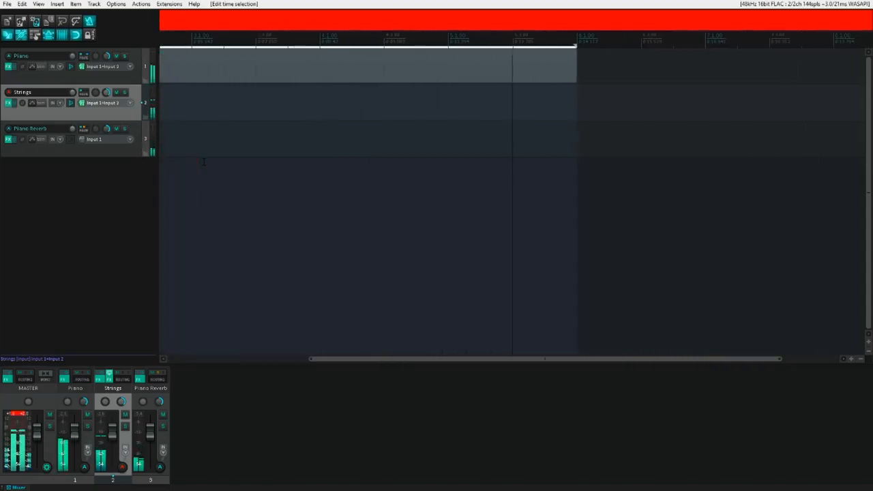
key("space")
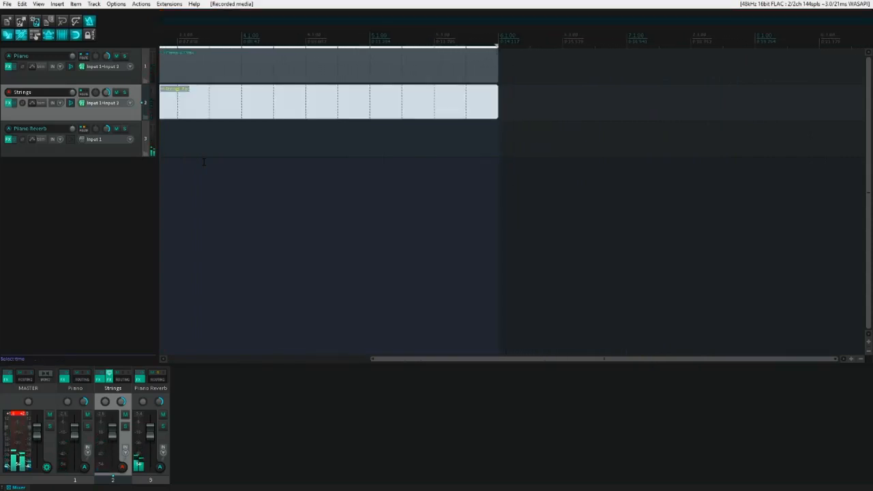
key("space")
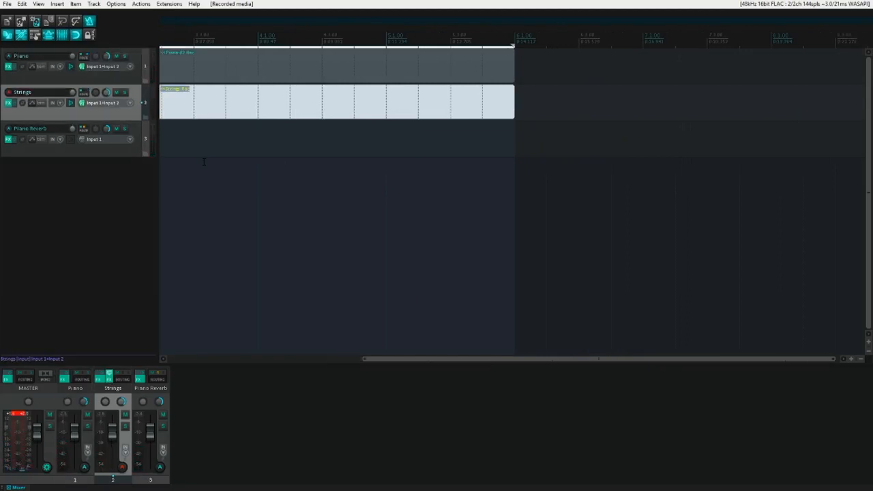
Step: Duplicate the Strings track and delete the recorded take from the duplicate
key("ctrl+alt+d")
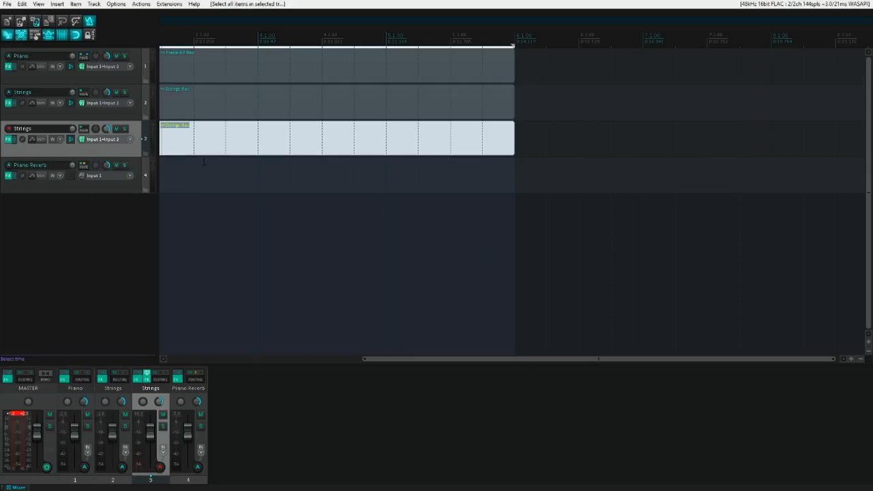
key("Delete")
key("Up")
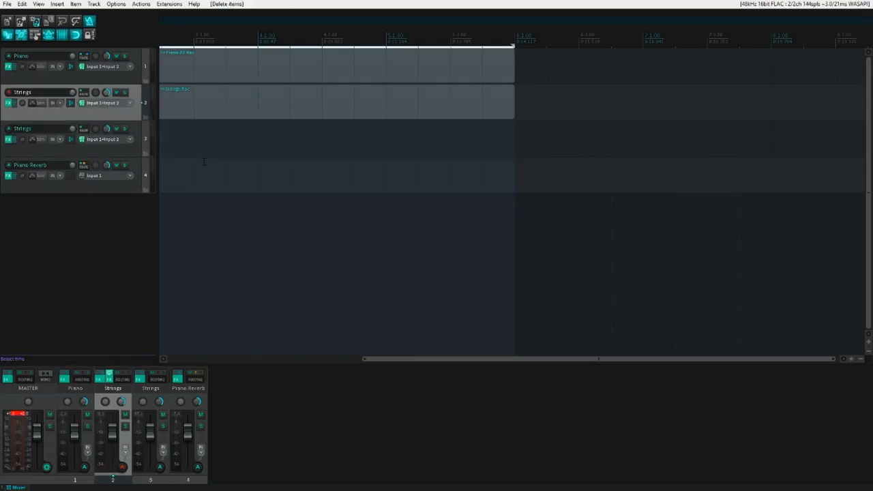
Step: Copy the ValhallaRoom and ReaEQ effects from the Piano Reverb track's FX chain
key("Down")
key("Down")
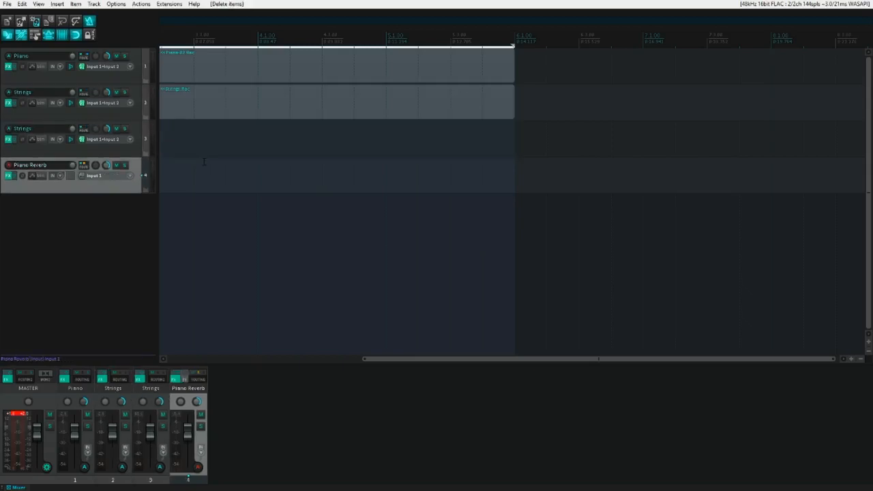
key("shift+f")
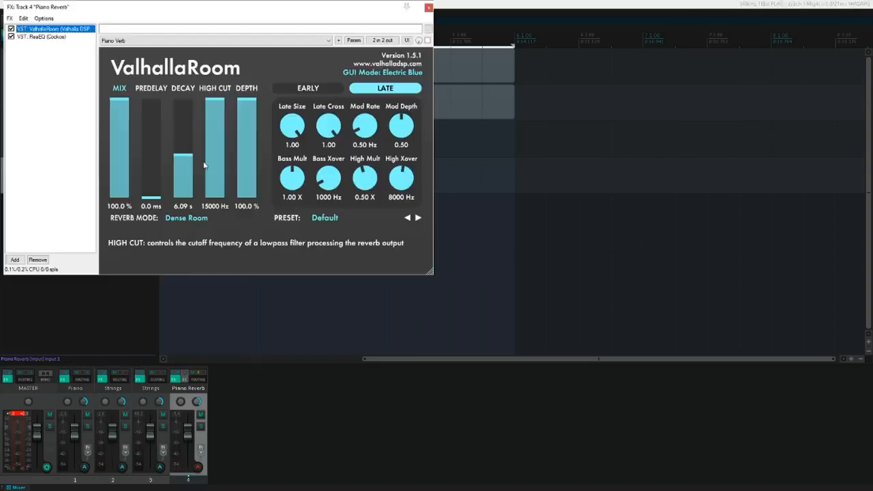
key("shift+f")
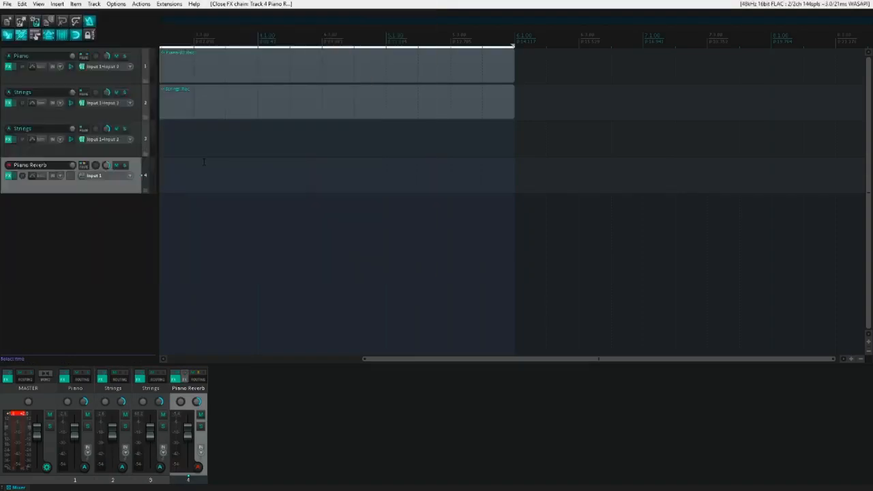
Step: Add a track named String reverb and paste the copied ValhallaRoom and ReaEQ effects into its FX chain
key("ctrl+t")
type("S")
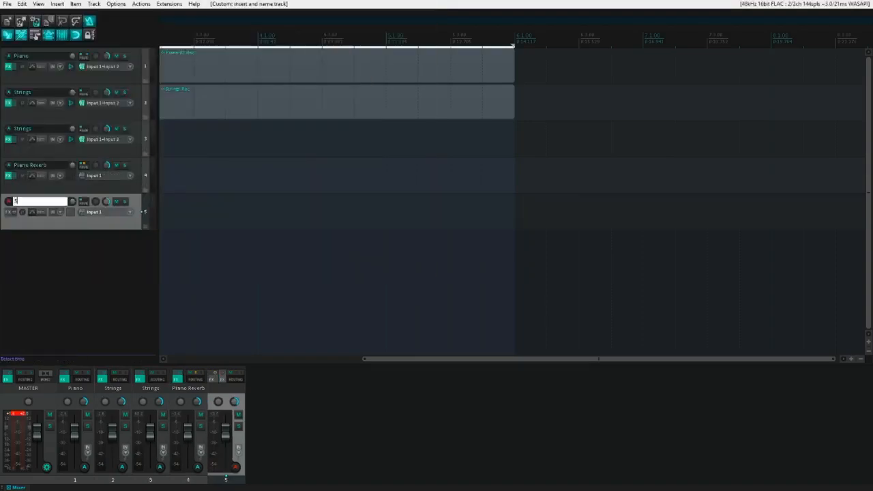
type("tring reverb")
key("Return")
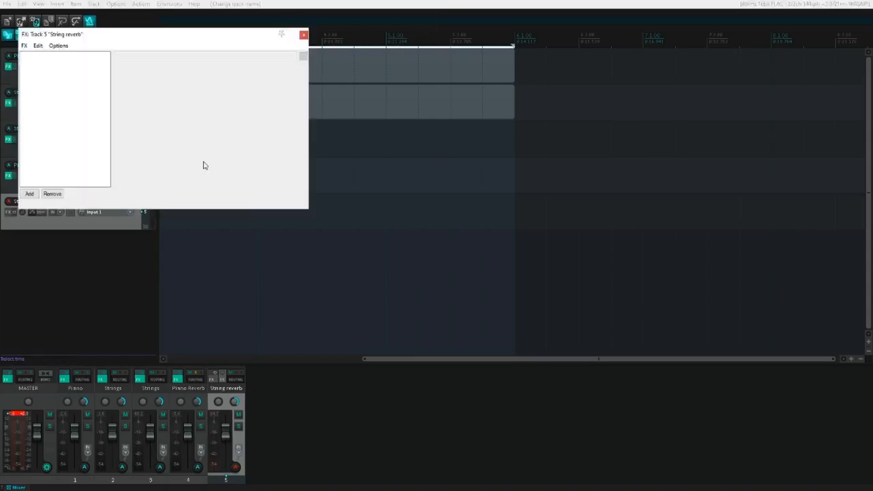
key("ctrl+v")
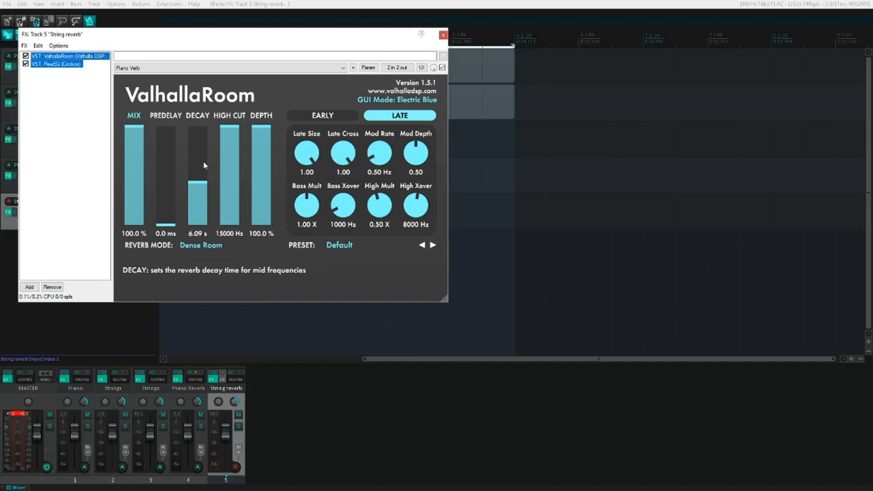
key("Escape")
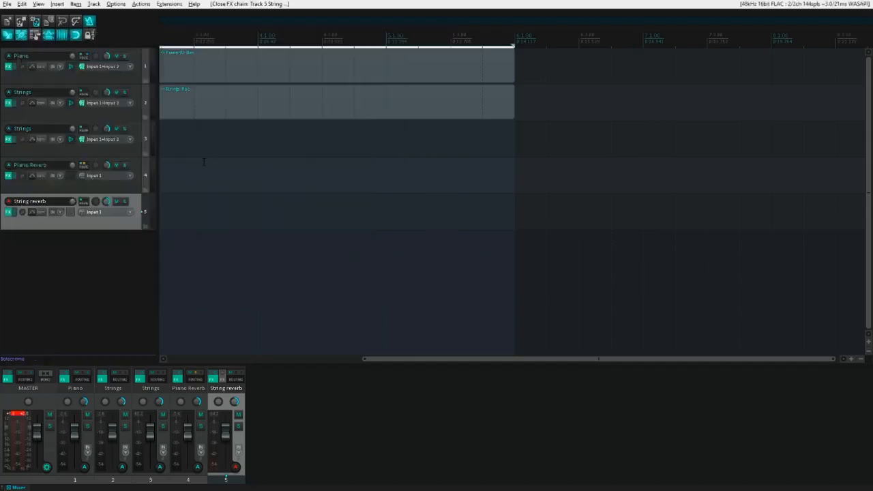
Step: Add a receive from Track 2: Strings to the String reverb track
key("alt+Menu")
key("Up")
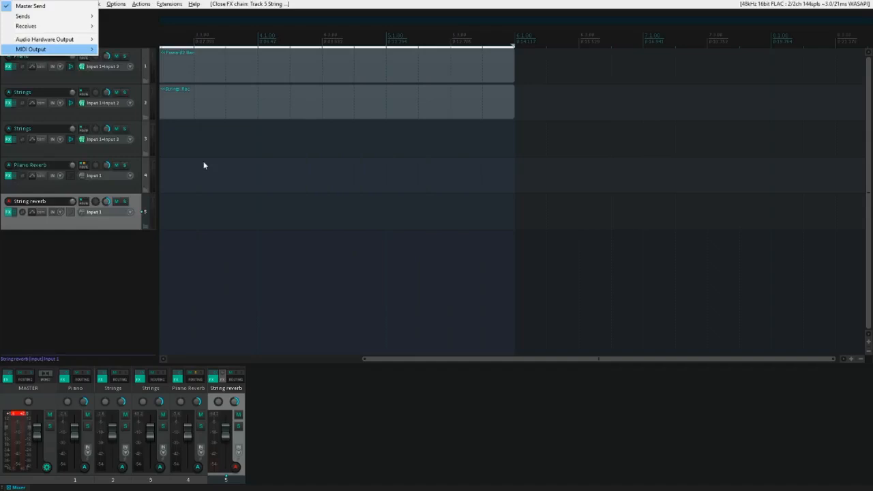
key("Up")
key("Up")
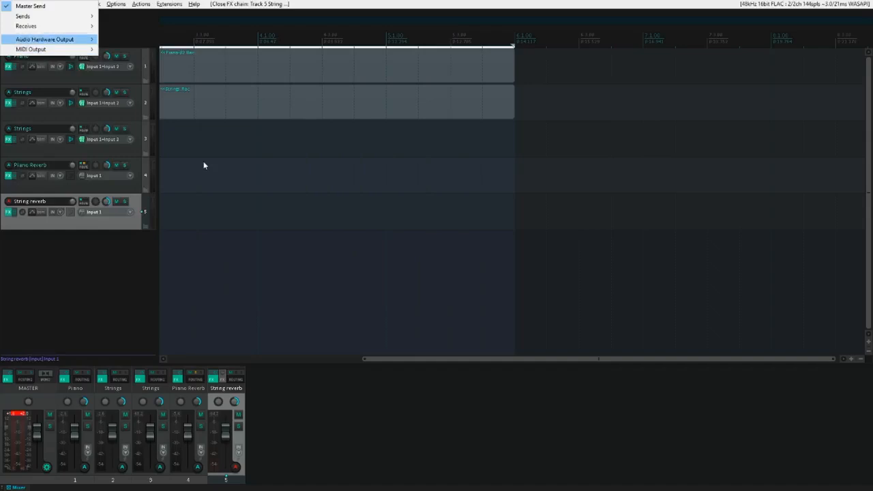
key("Right")
key("Down")
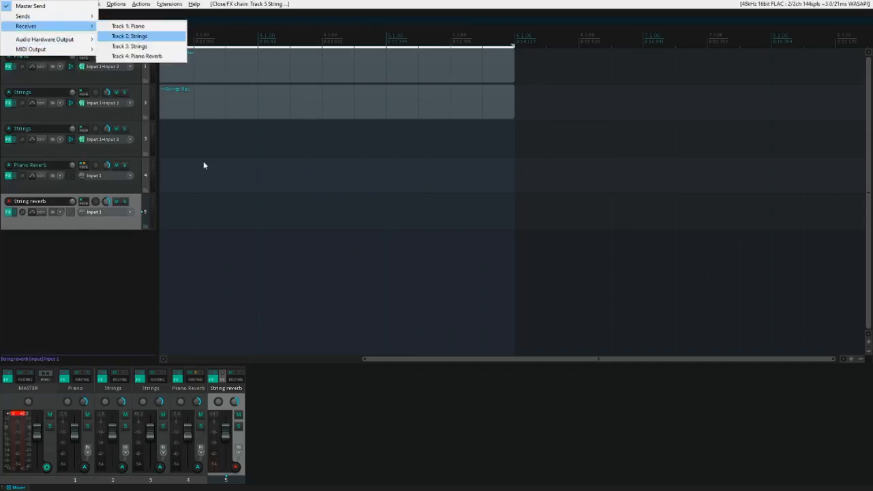
key("Return")
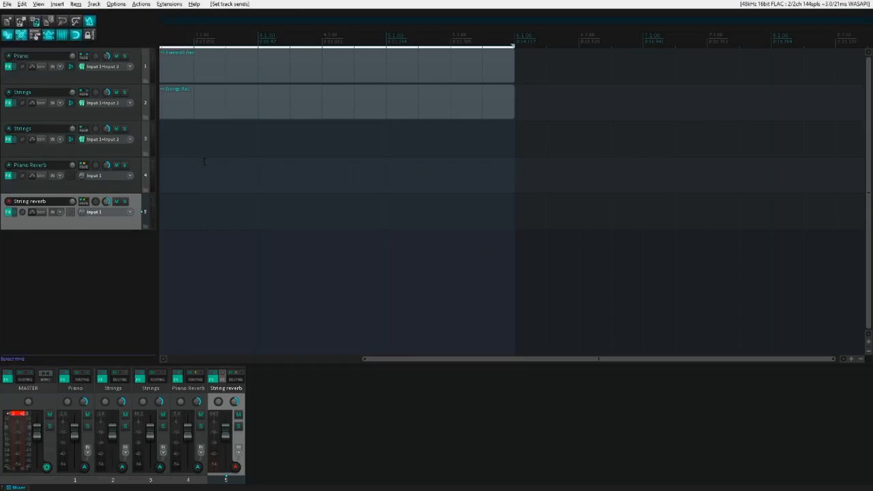
Step: Set the ValhallaRoom decay parameter on the String reverb track to 0.0400
key("p")
key("Down")
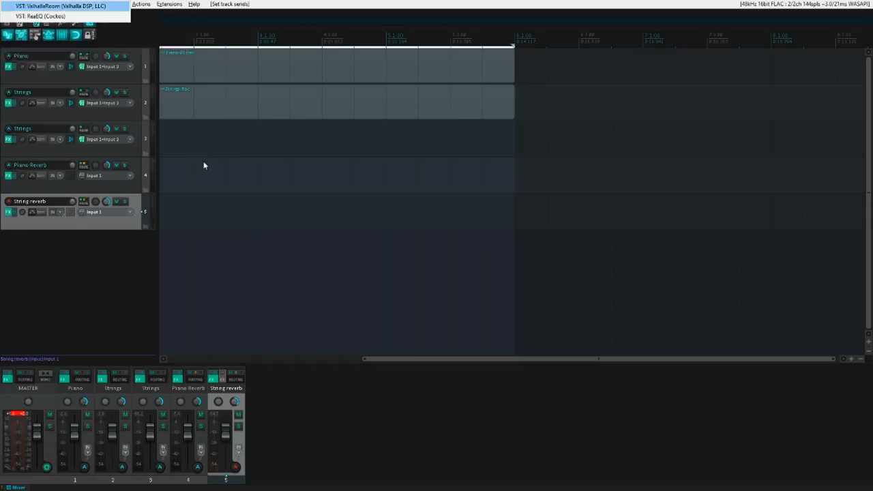
key("Return")
key("Down")
key("Down")
key("Tab")
key("Right")
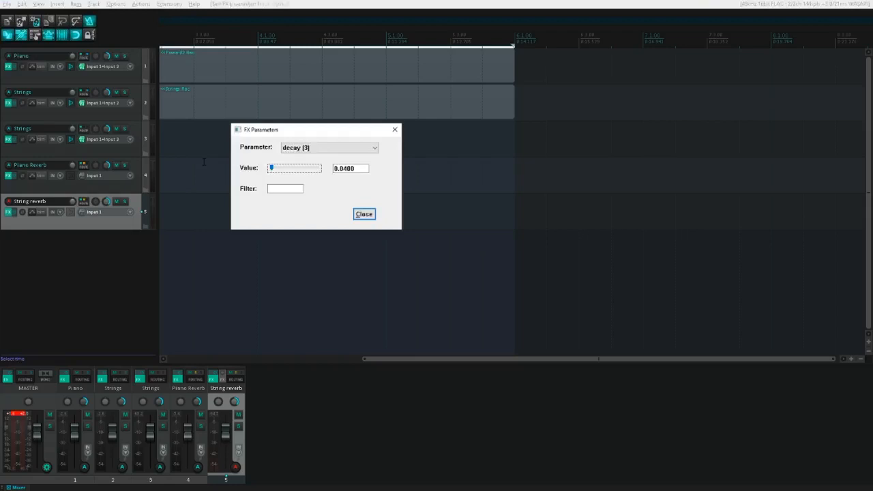
key("Escape")
Step: Select the original Strings track and play the project to hear the strings with their reverb
key("ctrl+2")
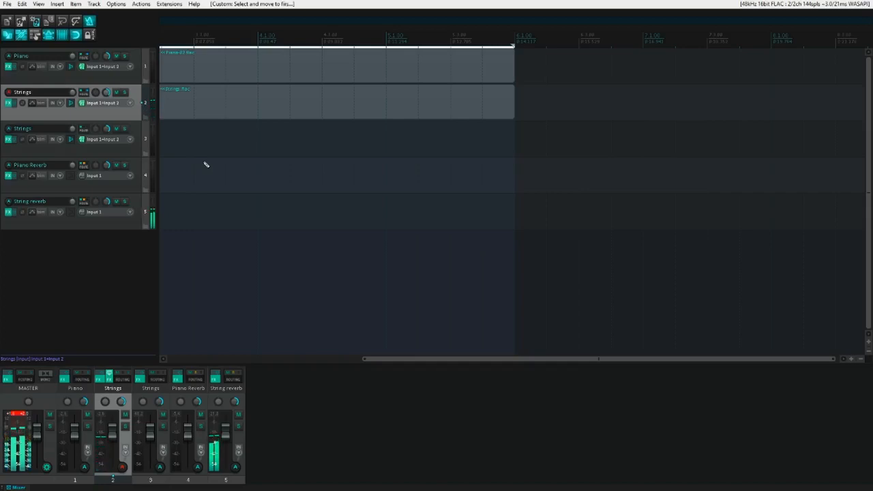
key("space")
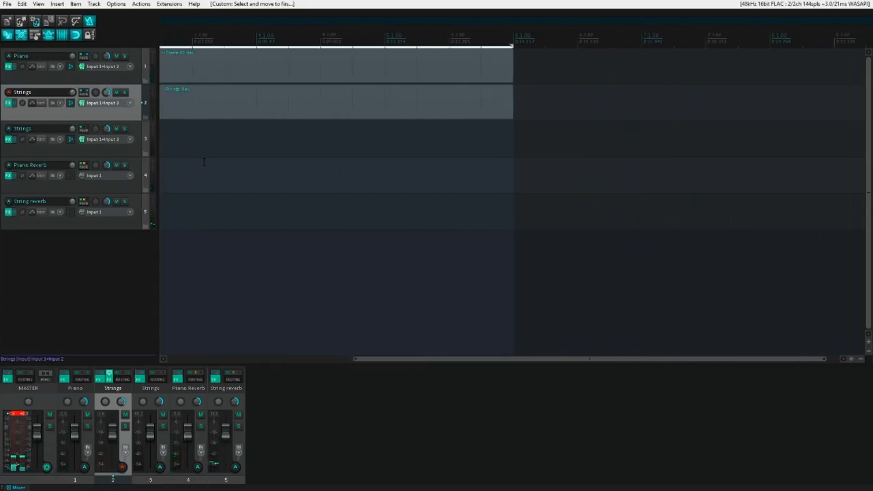
Step: Clear the name of the duplicated Strings track
key("Down")
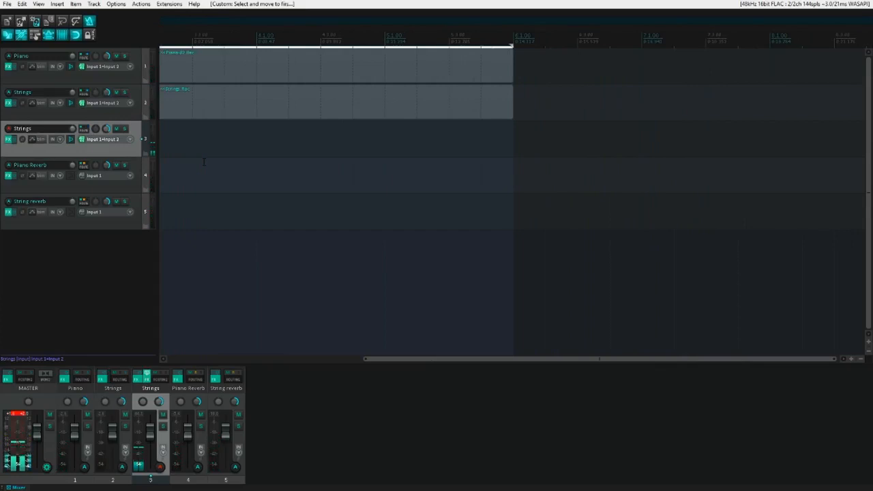
key("F2")
key("BackSpace")
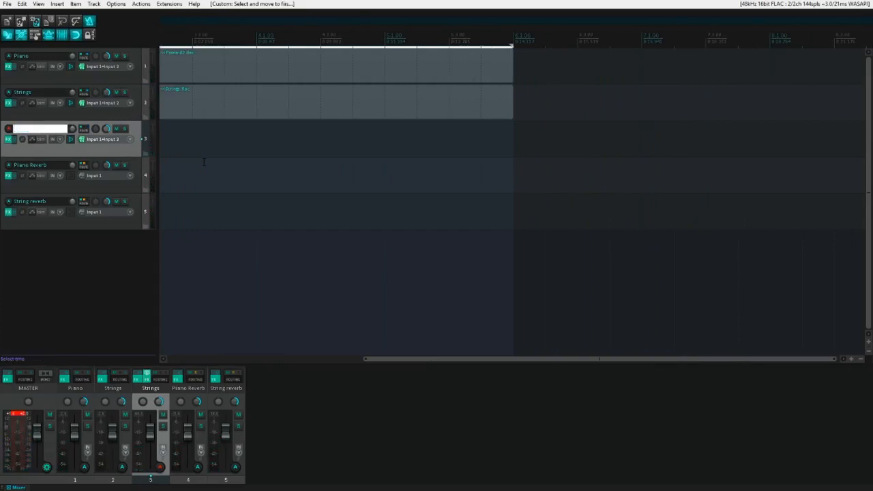
key("Return")
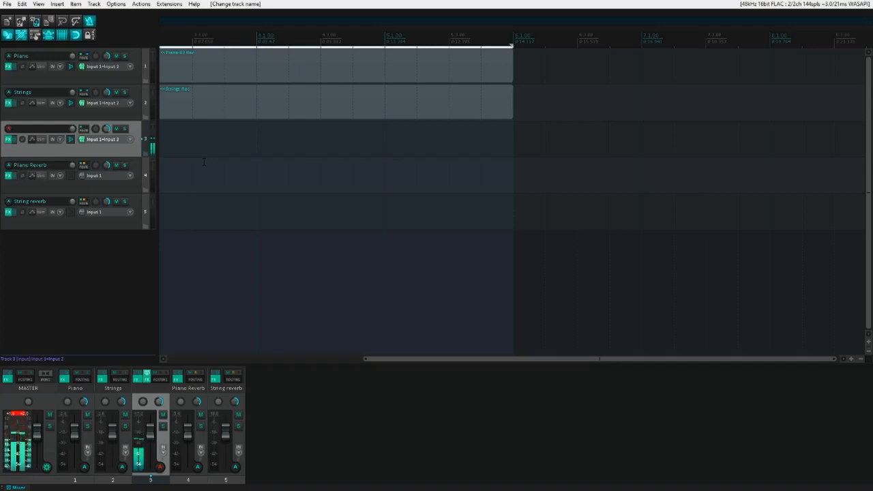
Step: Play the Piano and Strings takes while rehearsing a part on the unnamed third track
key("space")
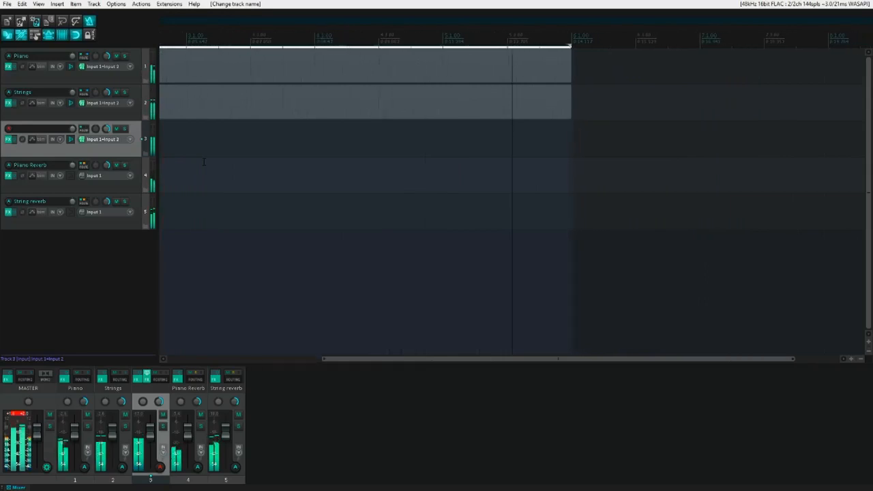
key("space")
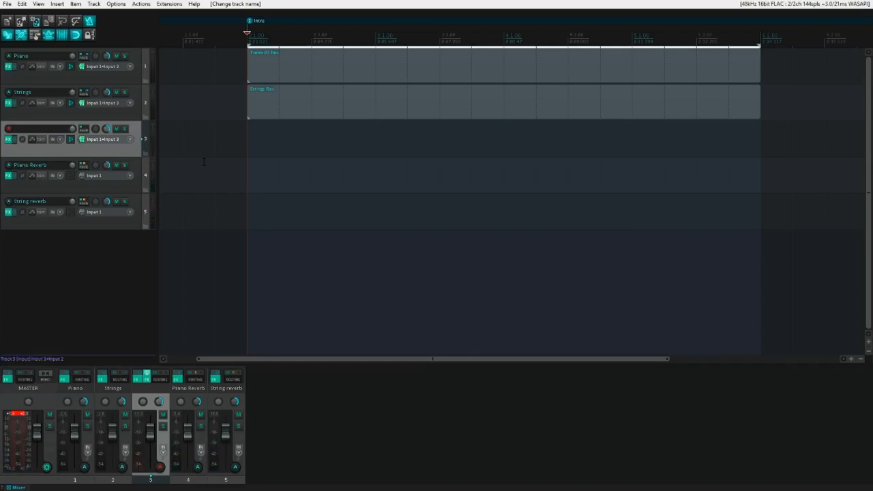
Step: Replace the time selection with one from the Intro marker at measure 2 to measure 6
key("Escape")
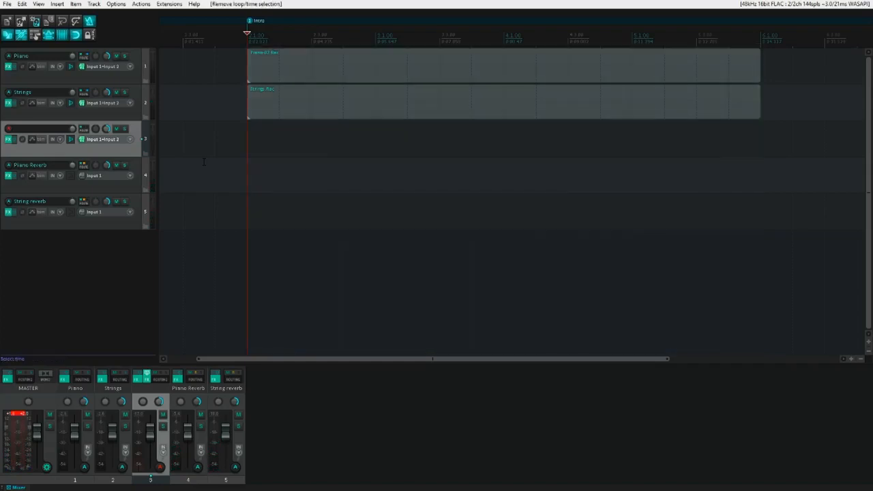
key("Page_Up")
key("Page_Down")
key("bracketleft")
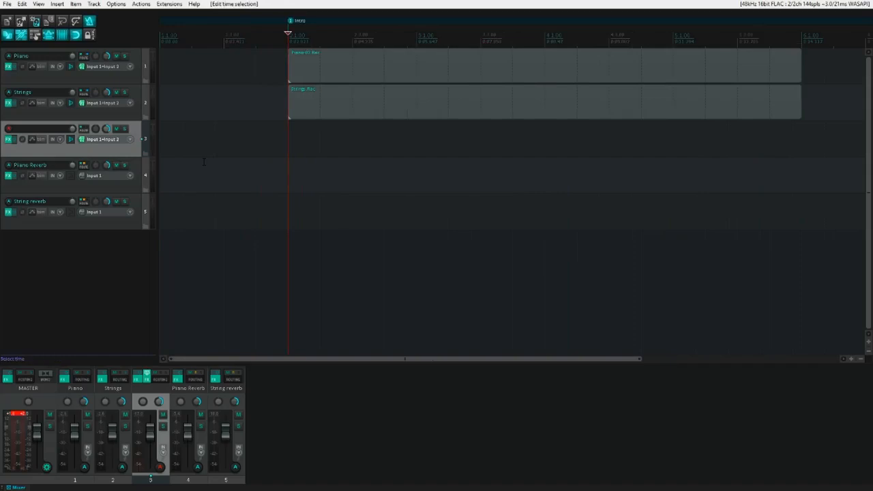
key("Page_Down")
key("Page_Down")
key("Page_Down")
key("Page_Down")
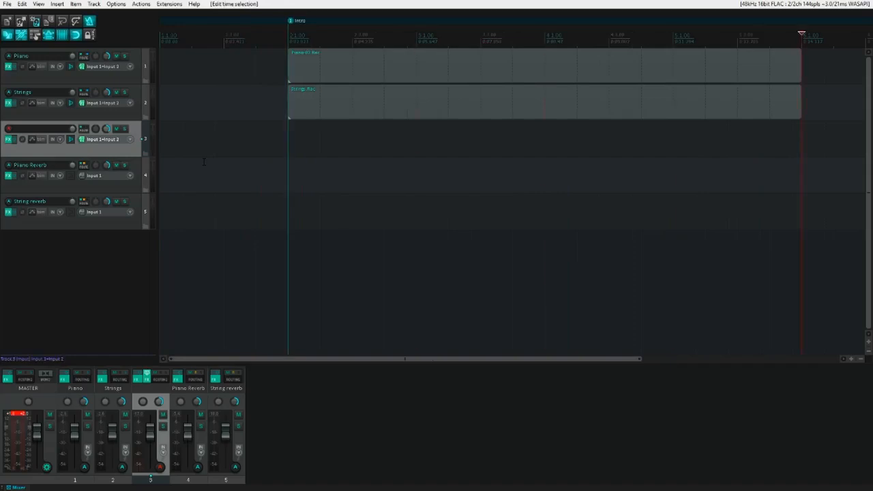
key("bracketright")
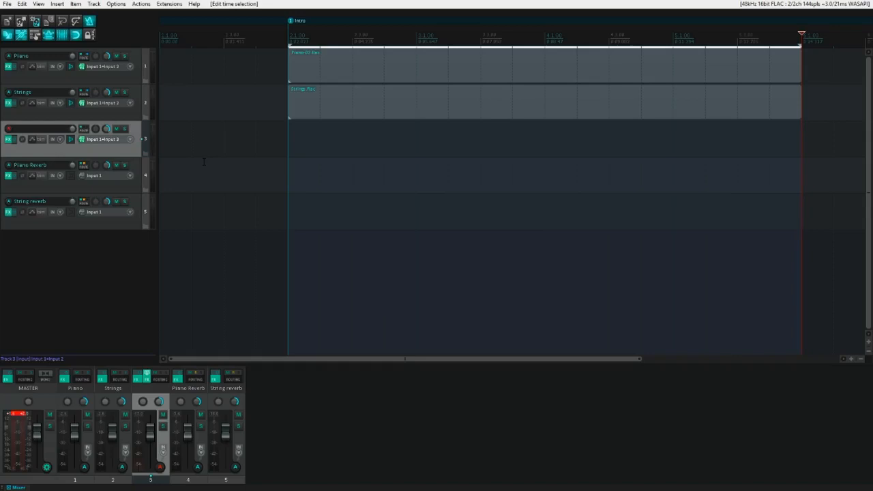
Step: Copy the Piano and Strings items in the time selection and paste them at measure 6, starting on the Piano track
key("ctrl+alt+a")
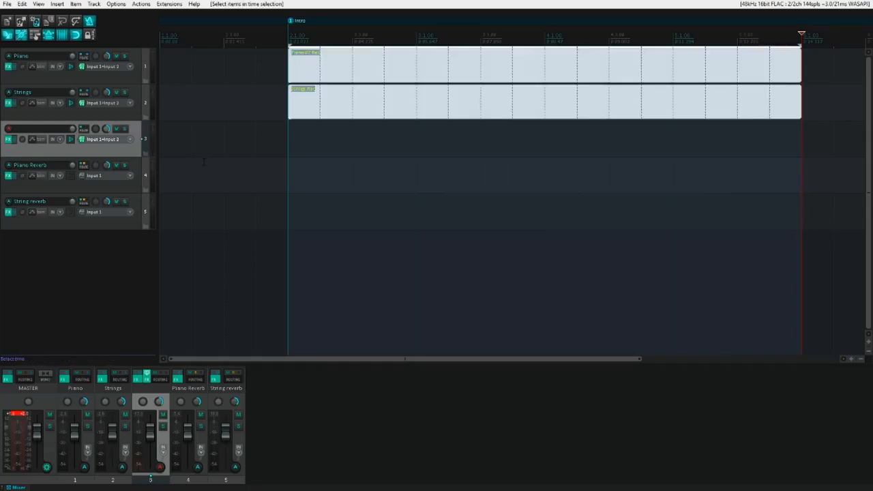
key("Up")
key("Up")
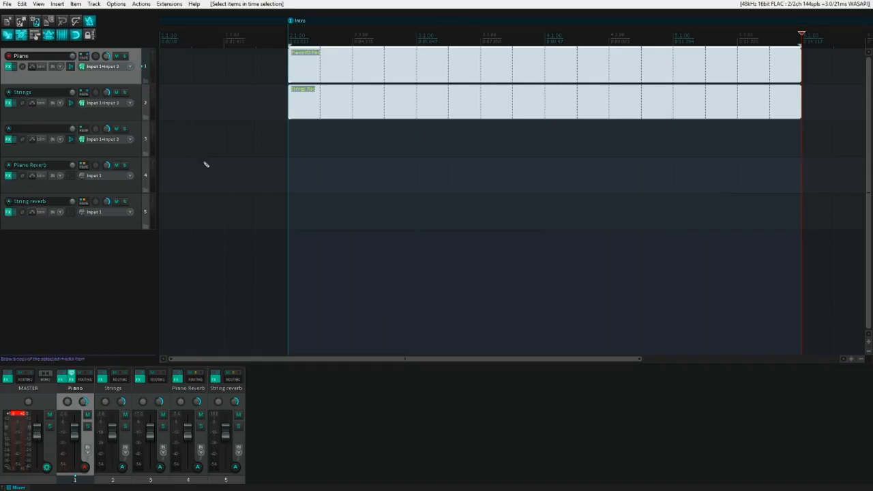
key("ctrl+v")
Step: Clear the time selection and play from measure 5 across the join with the pasted items
key("Page_Up")
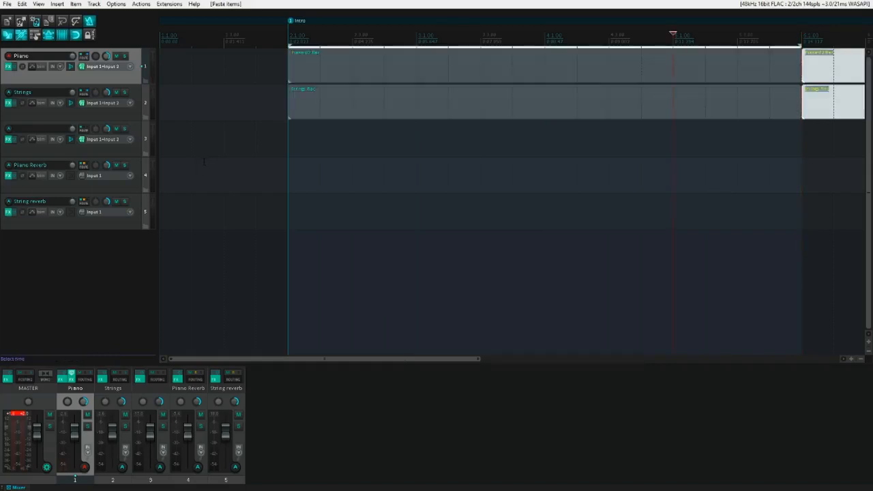
key("Escape")
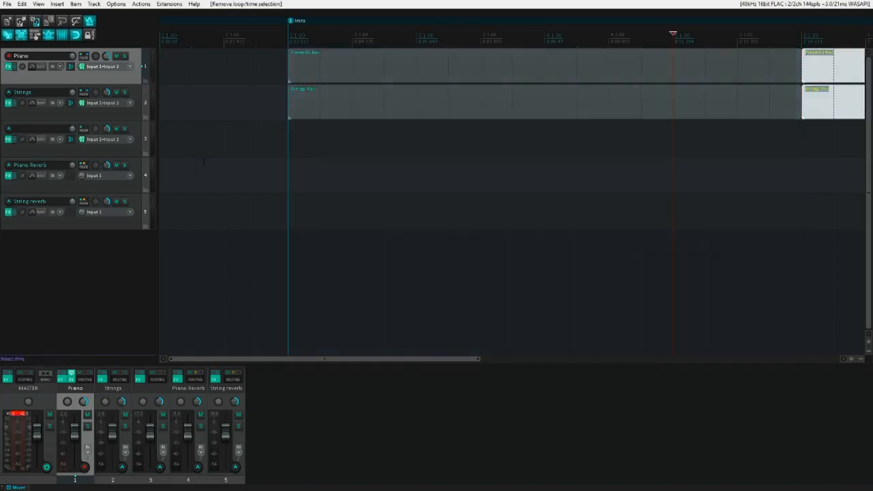
key("space")
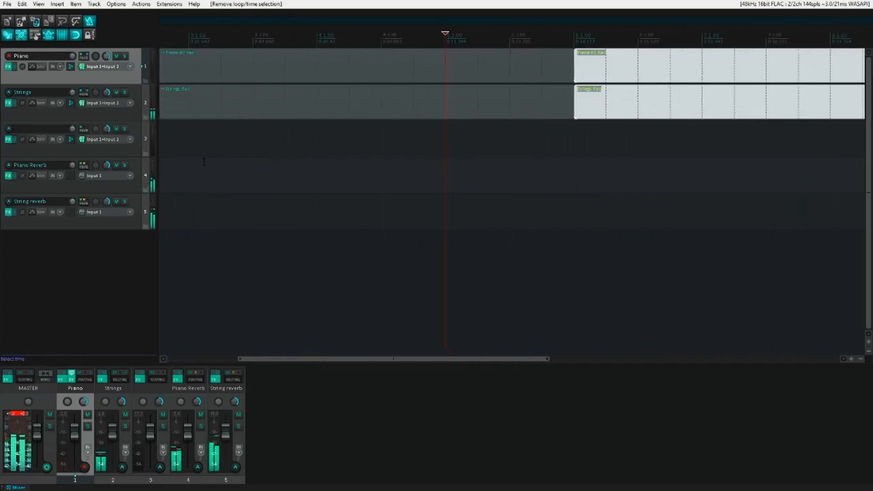
Step: Switch the metronome off and play the extended arrangement from the Intro marker
key("1")
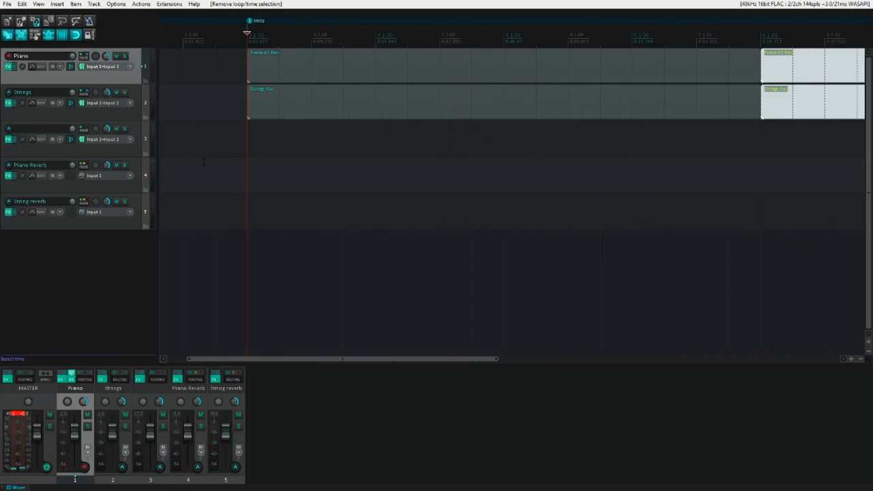
key("space")
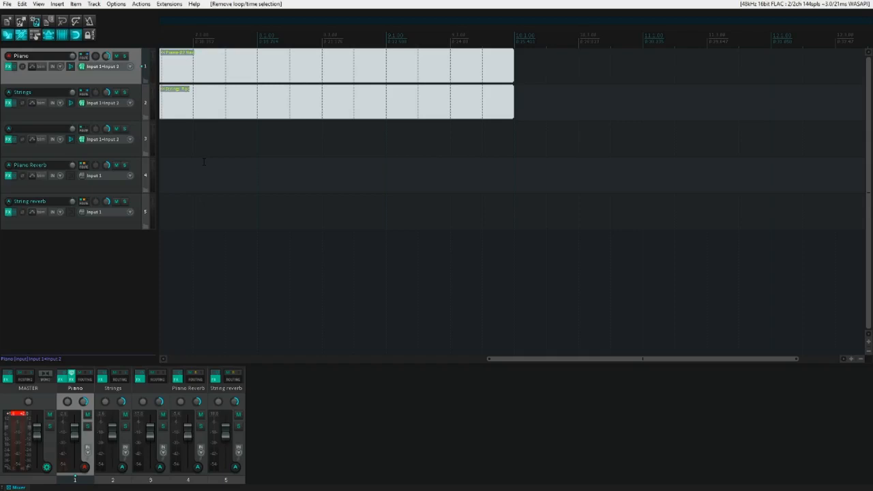
Step: Select the unnamed third track so that it is record-armed, and stop playback
key("Down")
key("Down")
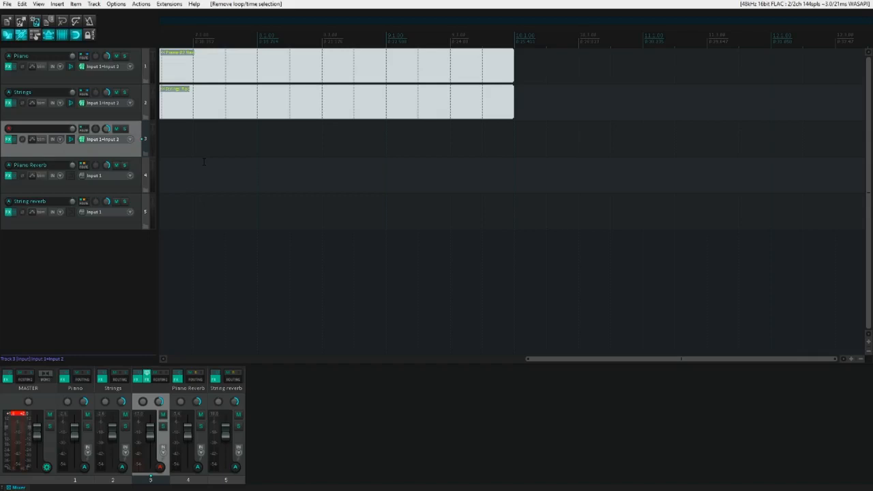
key("space")
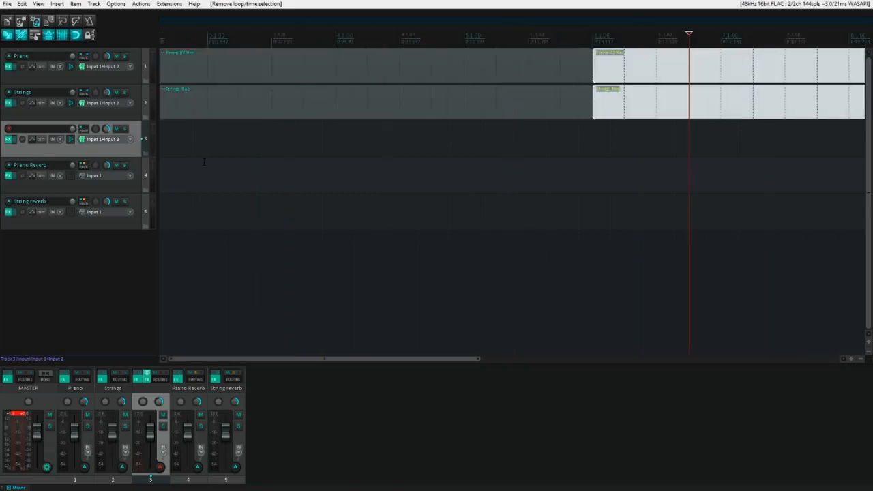
Step: Add an unnamed marker at 6.4.00 and switch the metronome on
key("shift+m")
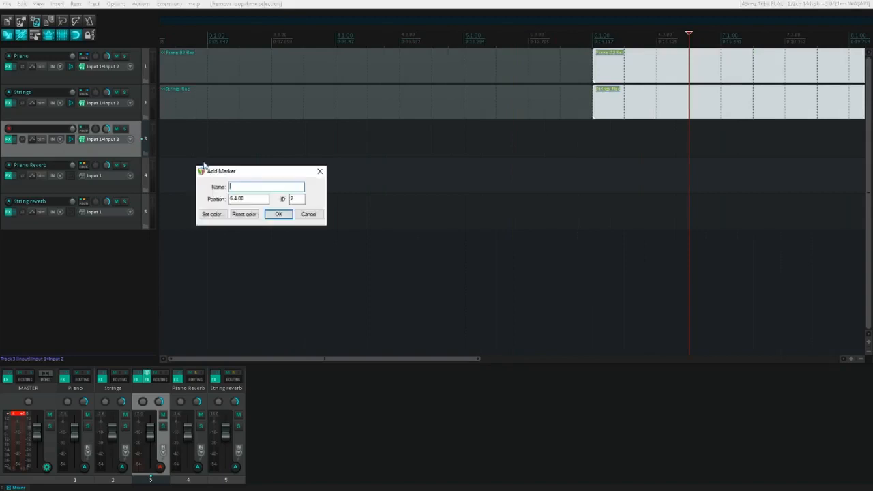
key("Return")
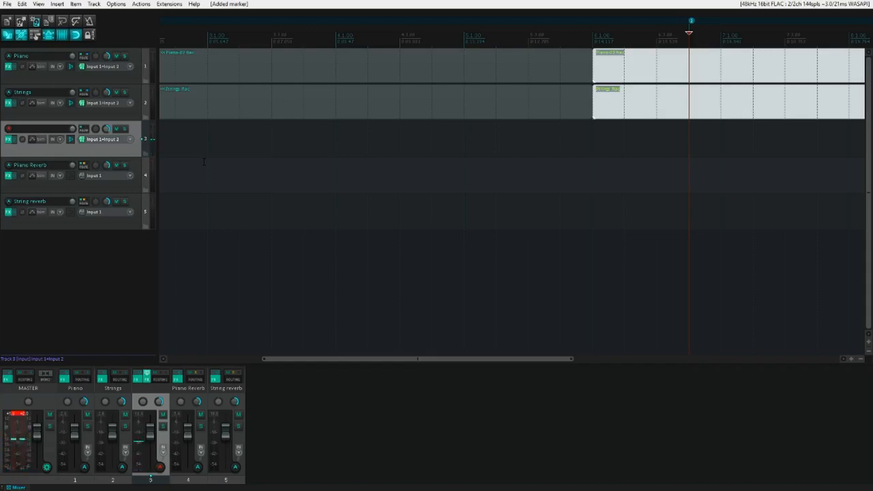
key("c")
Step: Try recording a take on the unnamed third track from the 6.4.00 marker, and delete the recorded item
key("ctrl+r")
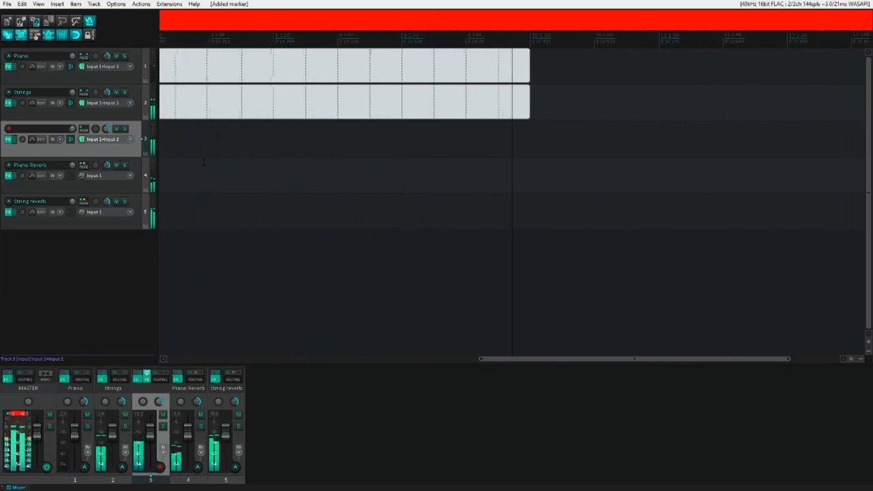
key("space")
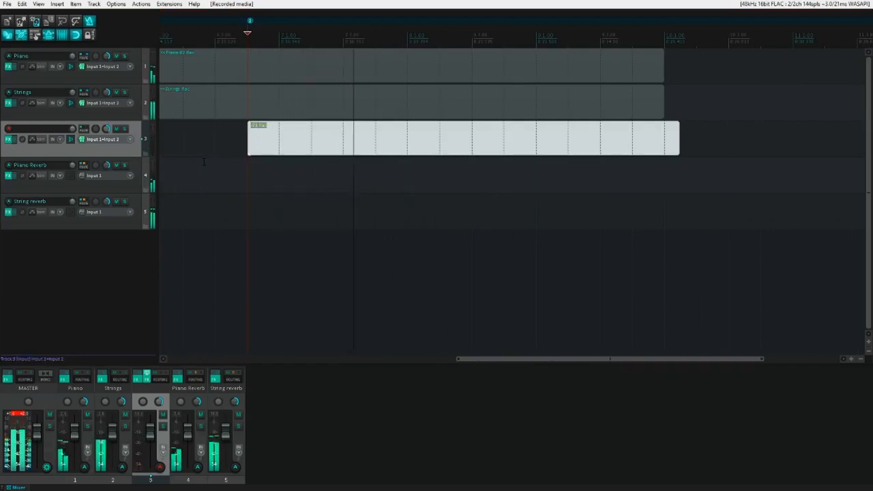
key("space")
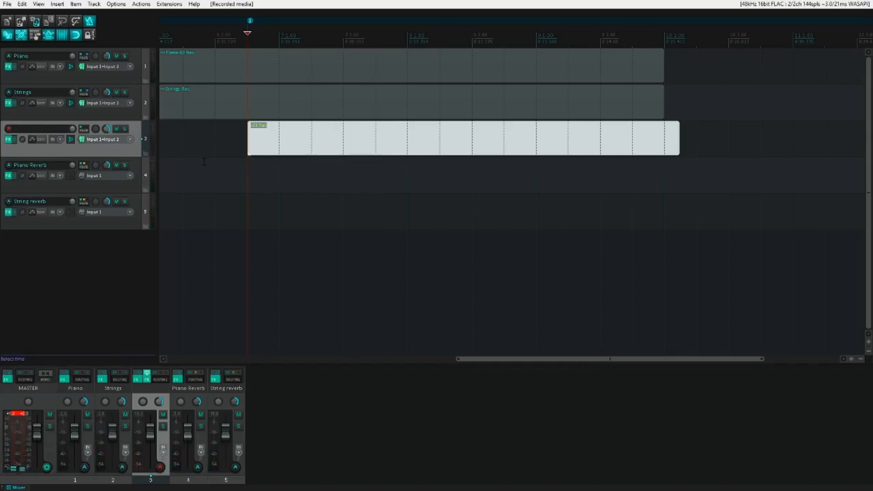
key("Delete")
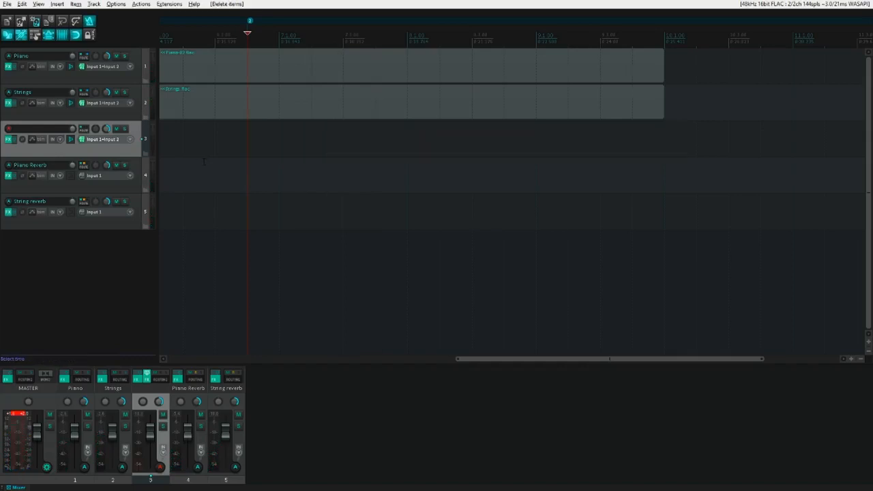
Step: Set the time selection from measure 6 to measure 10 around the repeated Piano and Strings items, with the edit cursor at its start
key("ctrl+Left")
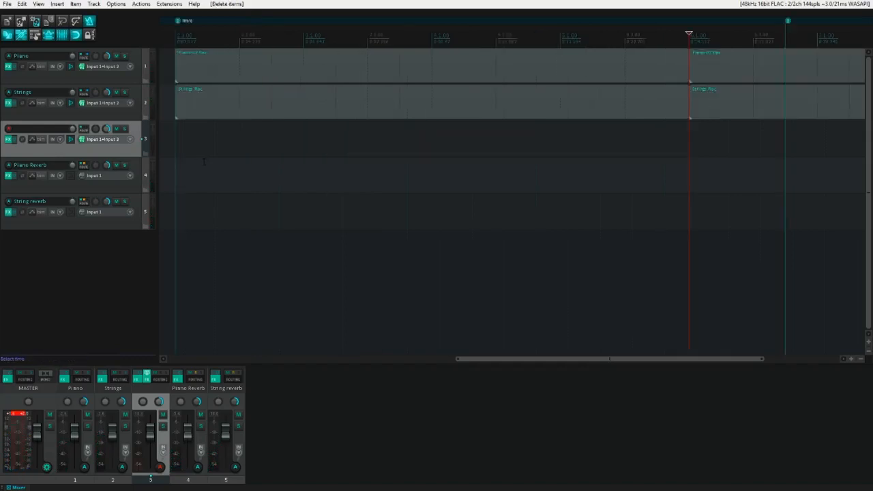
key("ctrl+Right")
key("ctrl+Right")
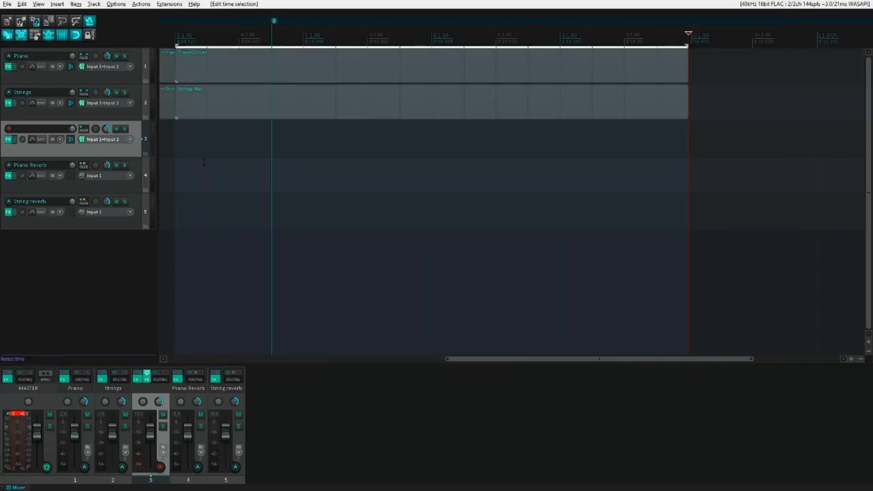
key("ctrl+Left")
Step: Name the third track Bass
key("F2")
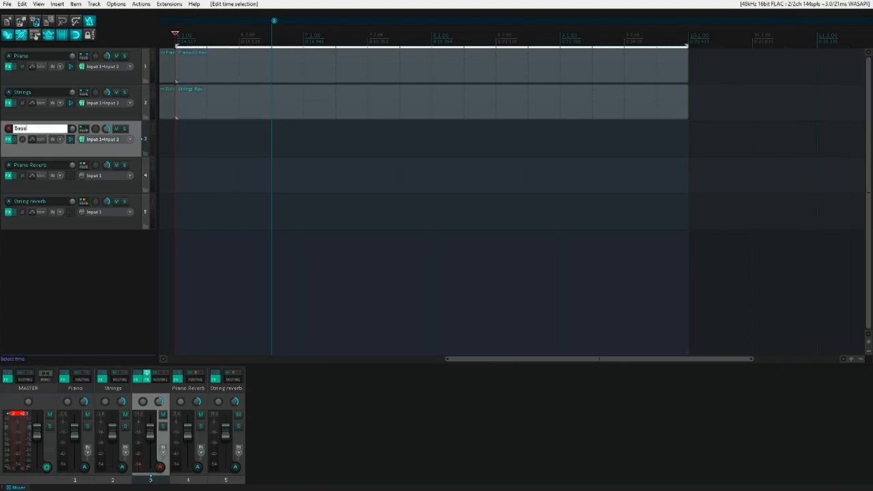
type("Bass")
key("Return")
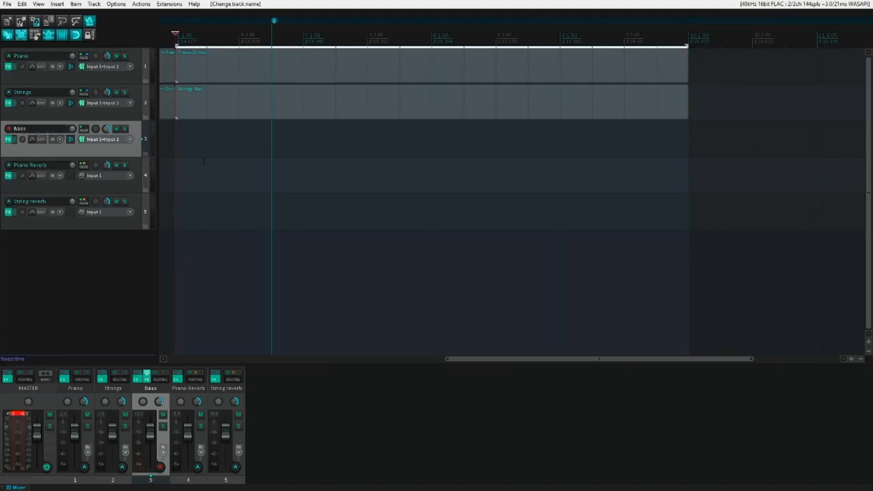
Step: Record the Bass part over the time selection from measure 6 to 10 and play it back
key("ctrl+r")
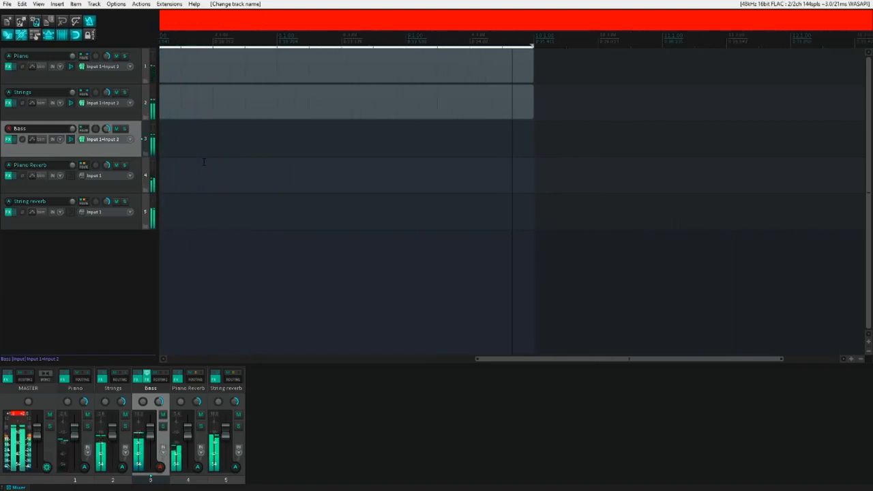
key("space")
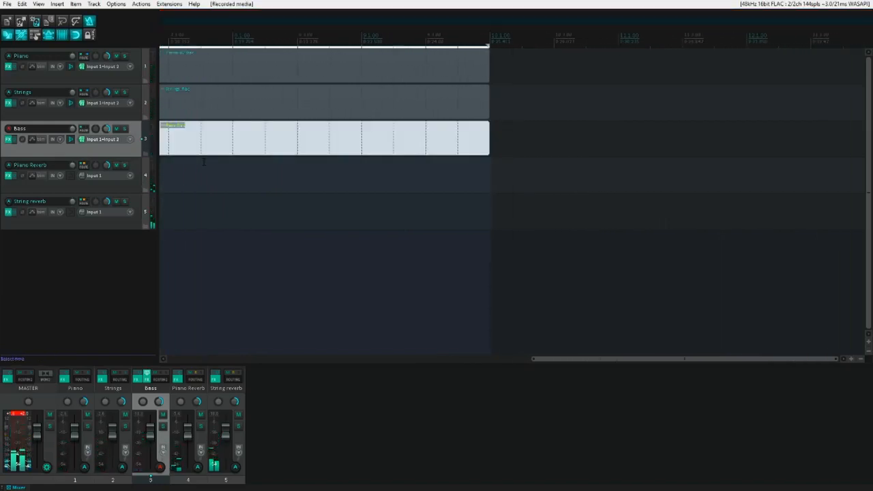
key("space")
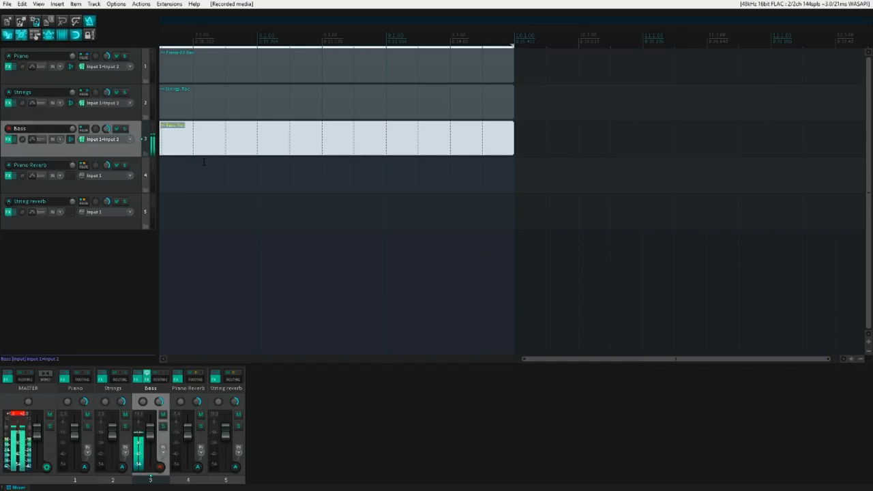
Step: Duplicate the Bass track and delete the copied item from the duplicate
key("ctrl+alt+d")
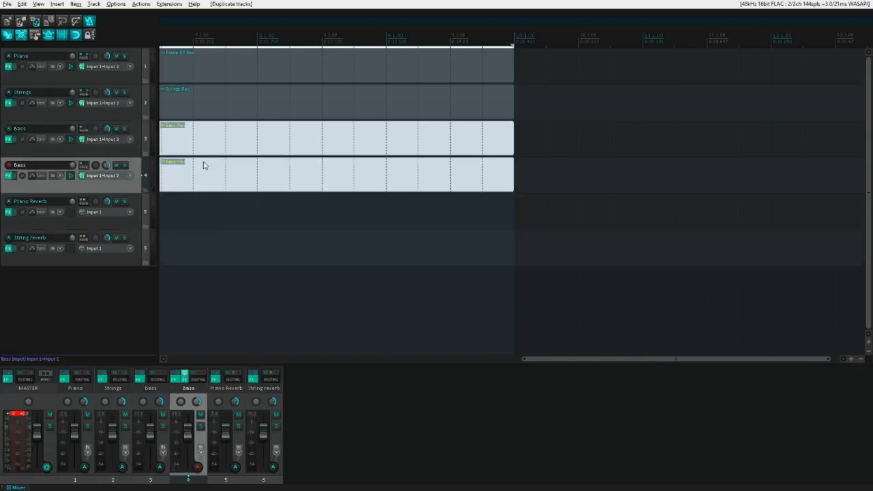
key("alt+t")
key("Escape")
left_click(203, 166)
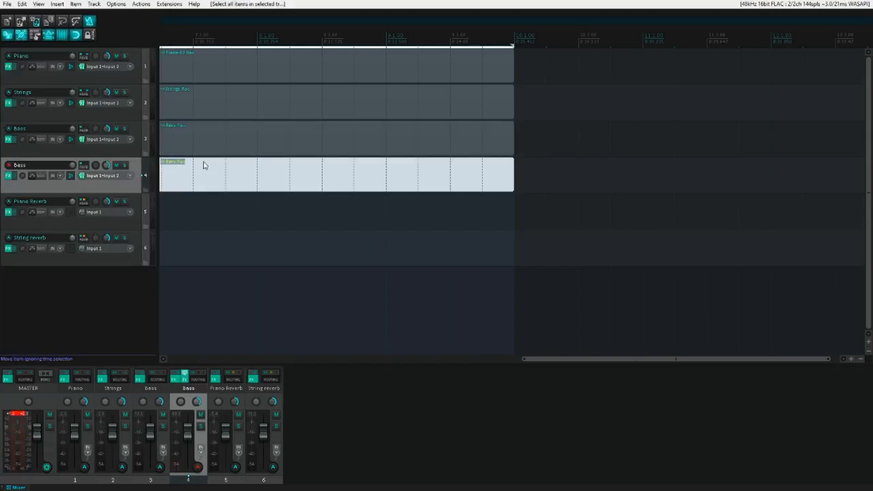
key("Delete")
Step: Rename the duplicated Bass track Kick
key("F2")
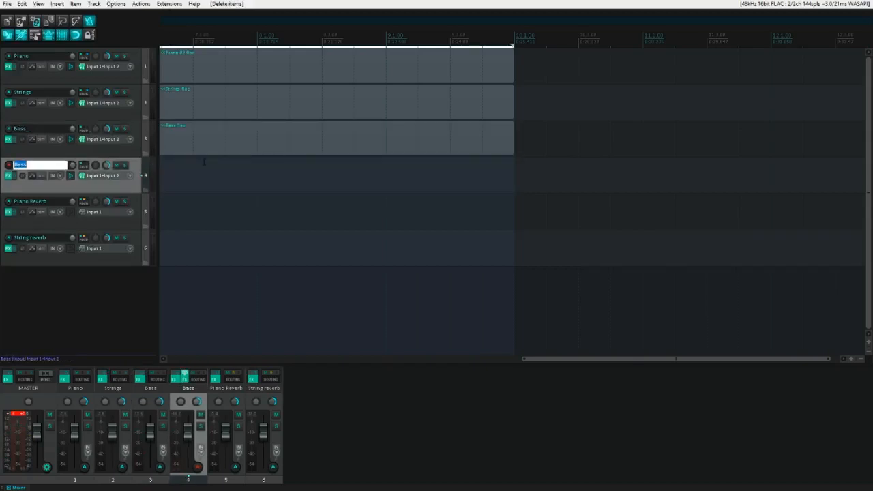
key("BackSpace")
type("Kick")
key("Return")
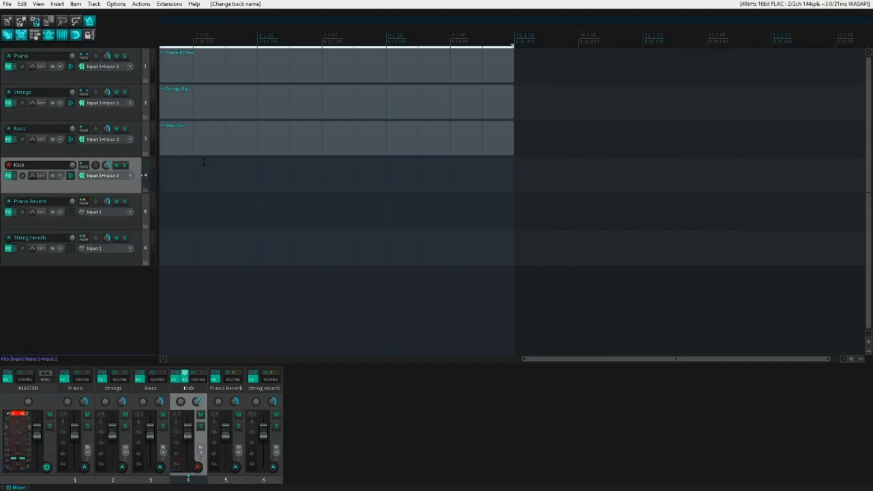
Step: Play the arrangement from measure 5 into the Bass section, and from measure 6 to rehearse the Kick part
key("space")
key("space")
key("Page_Up")
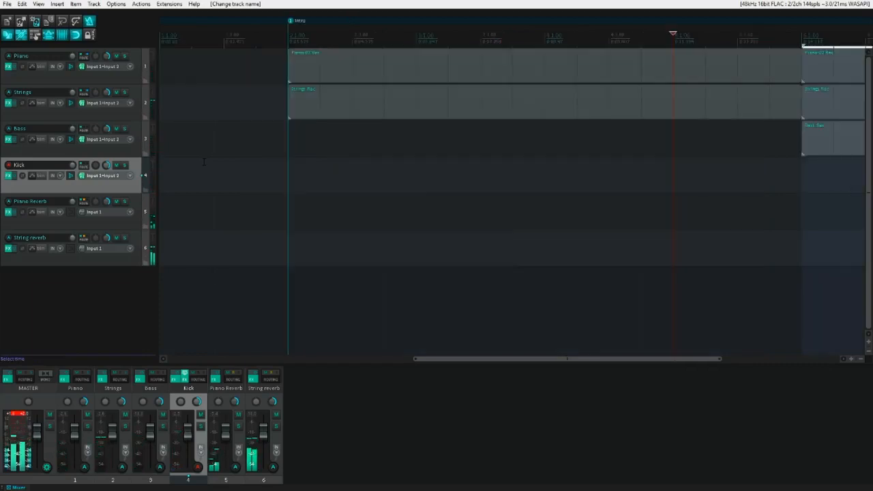
key("space")
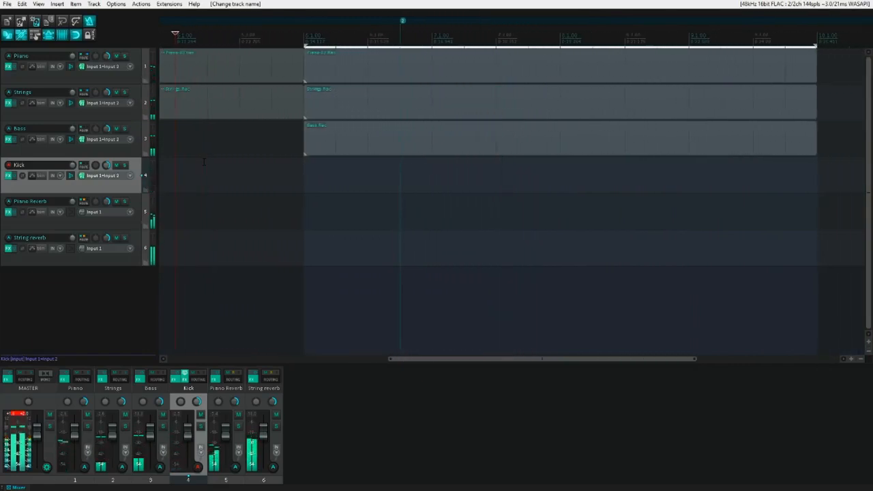
key("space")
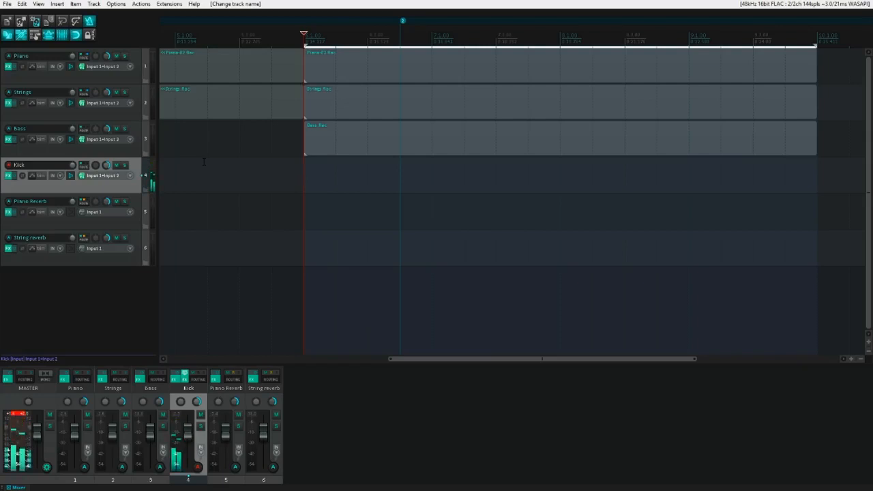
key("space")
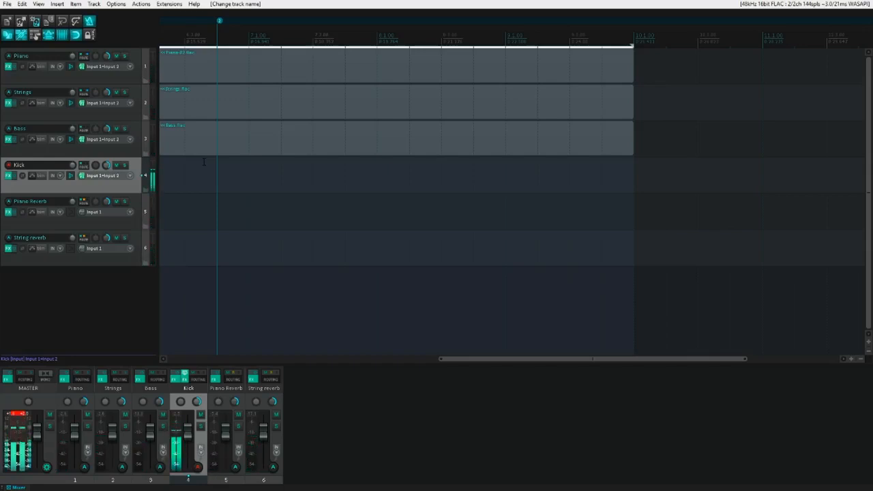
key("space")
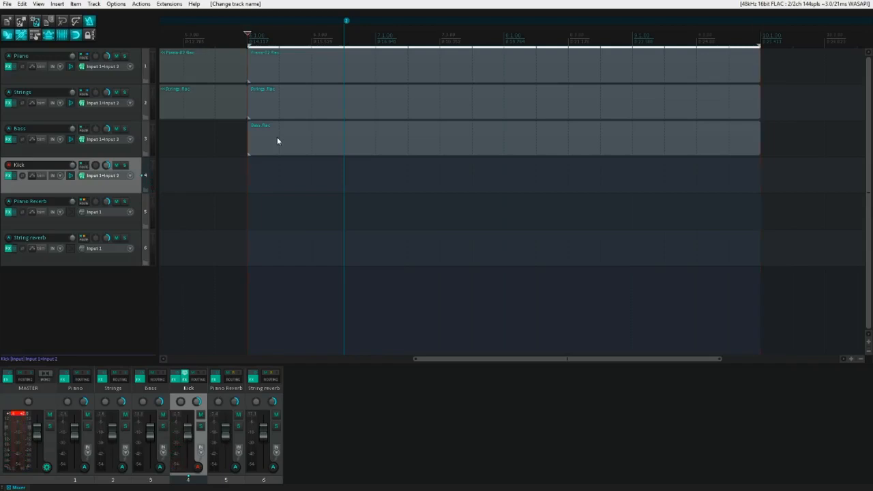
Step: Record the Kick part over the time selection from measure 6 to 10 and play it back
key("ctrl+r")
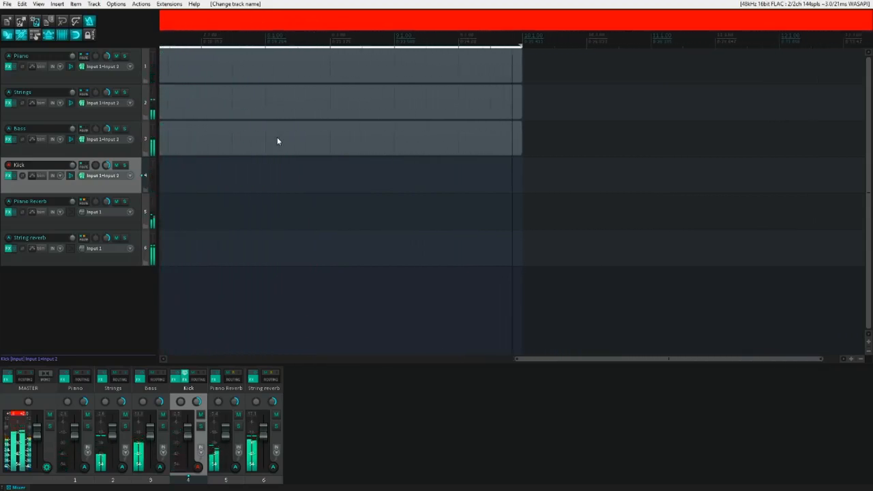
key("space")
key("space")
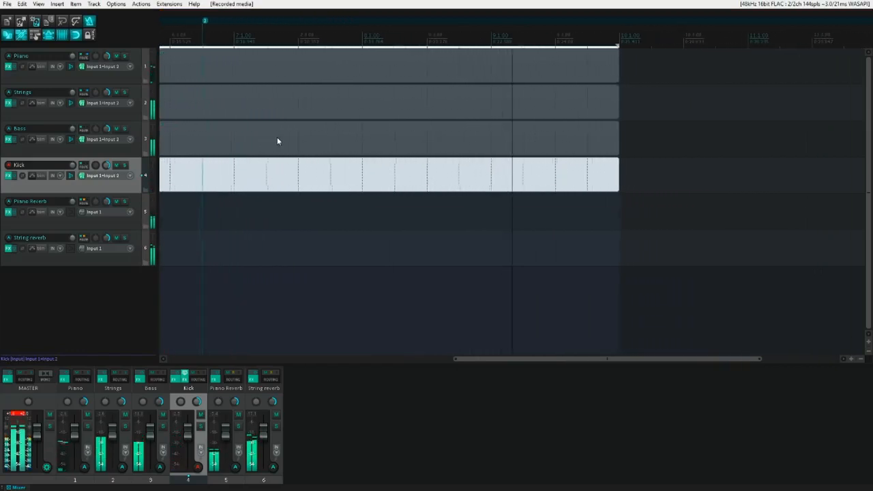
key("space")
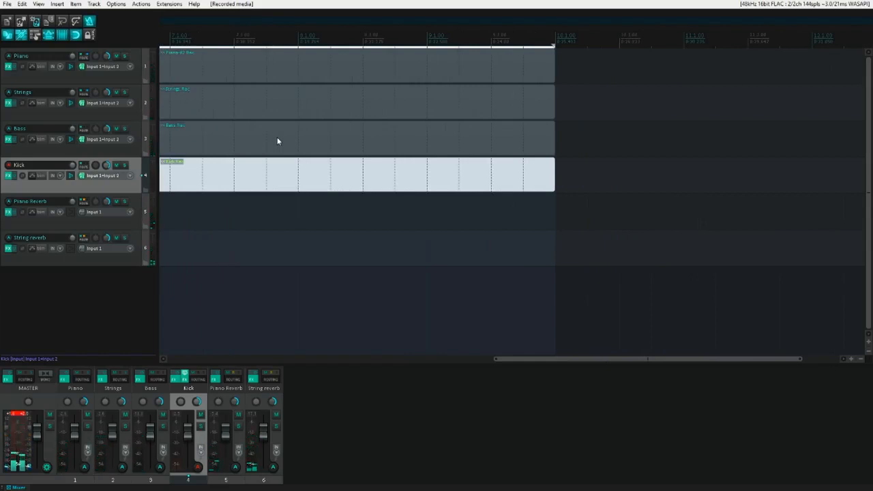
Step: Duplicate the Kick track and rename the copy Hats
key("ctrl+shift+d")
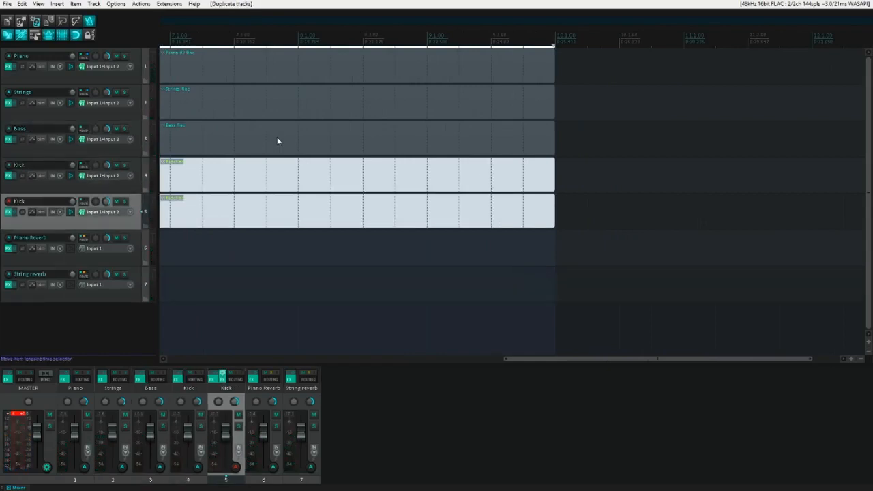
scroll(277, 141, "down", 1)
key("F2")
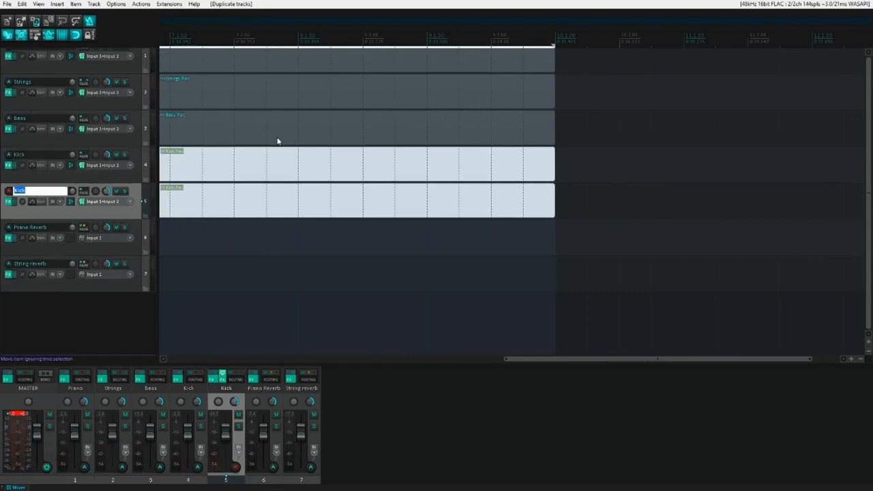
type("Hi")
type("ts")
key("Return")
Step: Delete the copied items from the Hats track and record the Hats part from measure 6 to 10
scroll(277, 142, "left", 3)
key("Delete")
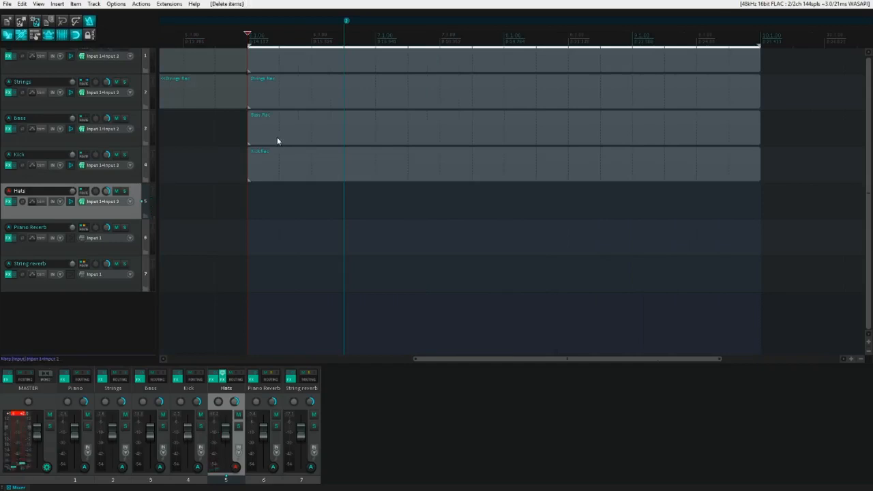
key("ctrl+r")
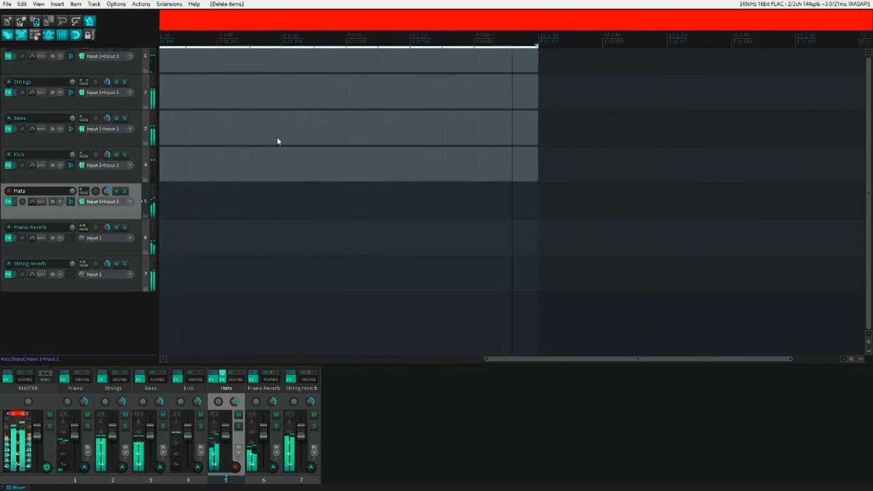
key("space")
key("space")
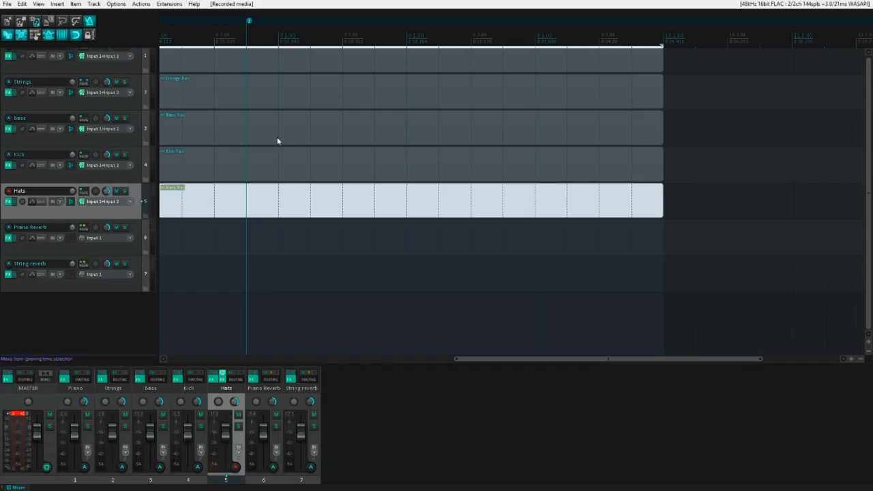
Step: Clear the time selection, and duplicate the Hats track with the copy named Claps
key("Escape")
key("ctrl+alt+d")
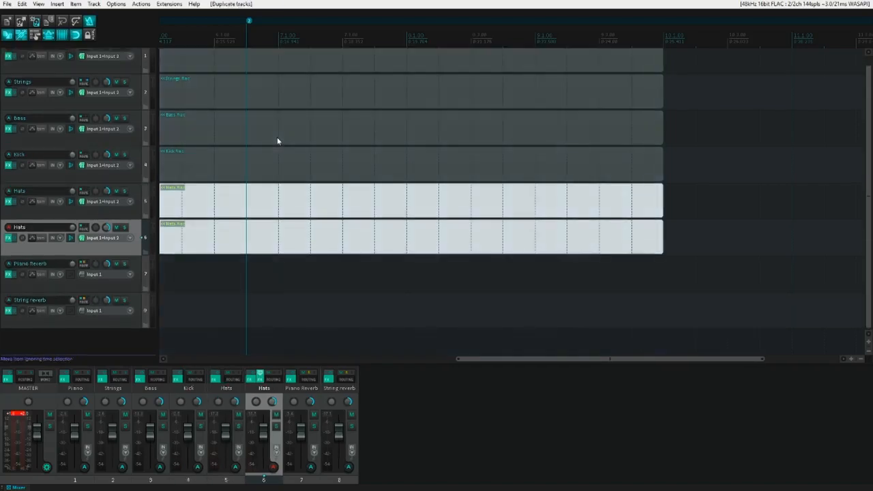
key("F2")
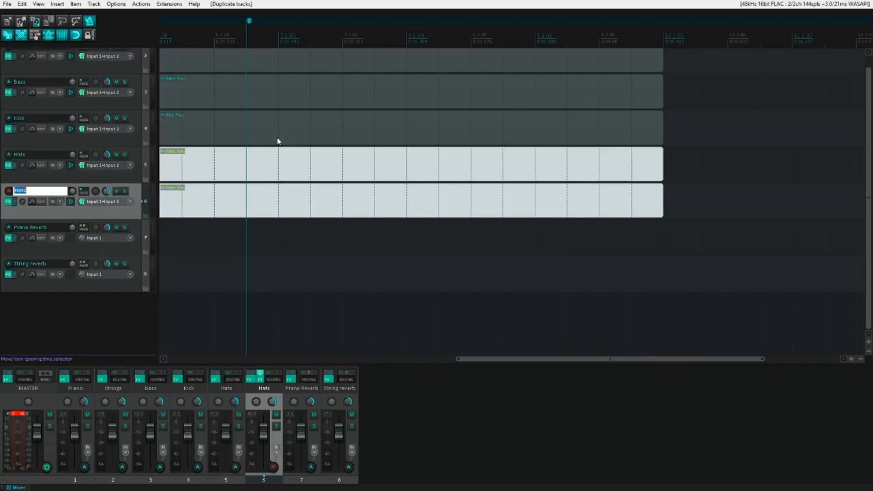
key("Return")
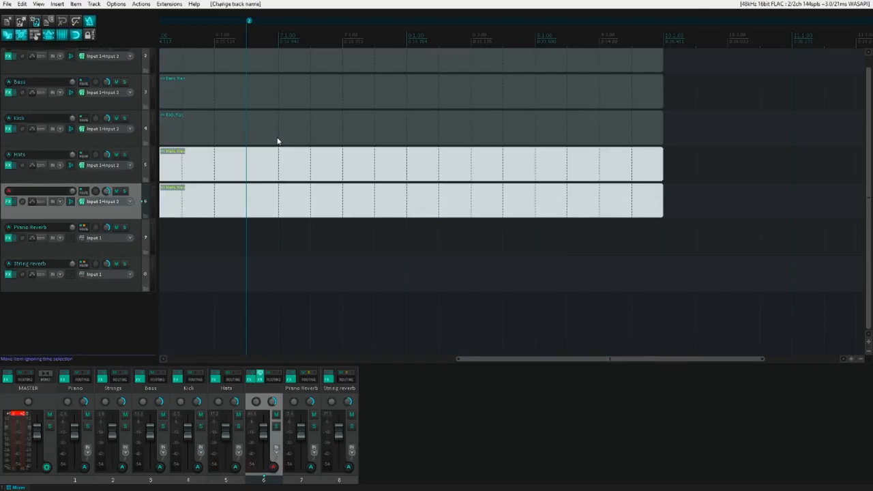
key("F2")
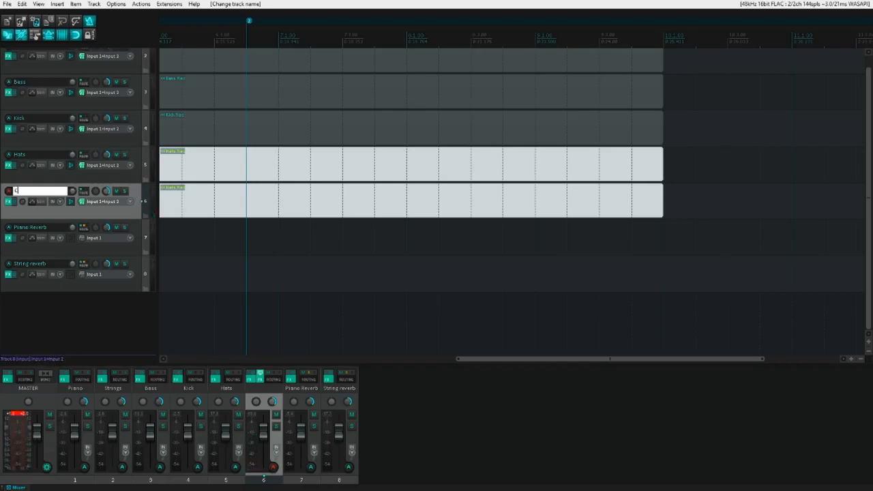
key("Return")
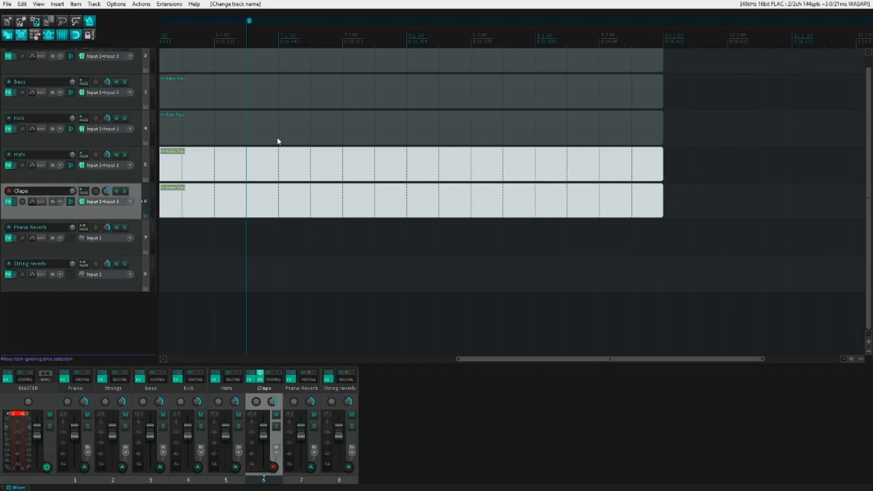
Step: Delete the copied items from the Claps track and record the Claps part from measure 6 to 10
key("space")
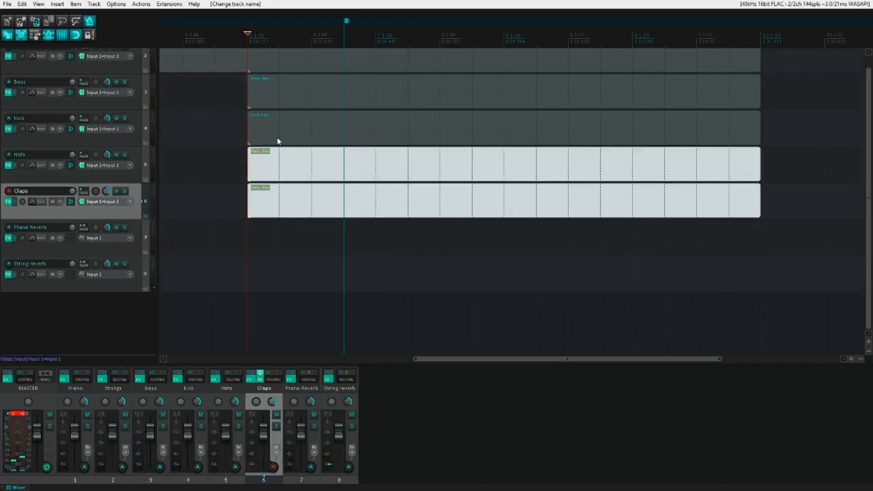
key("ctrl+alt+a")
key("Delete")
key("ctrl+r")
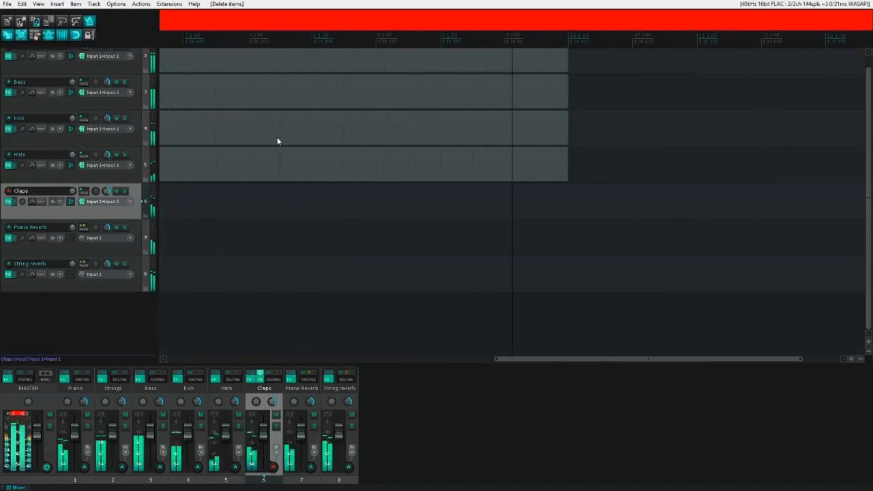
key("space")
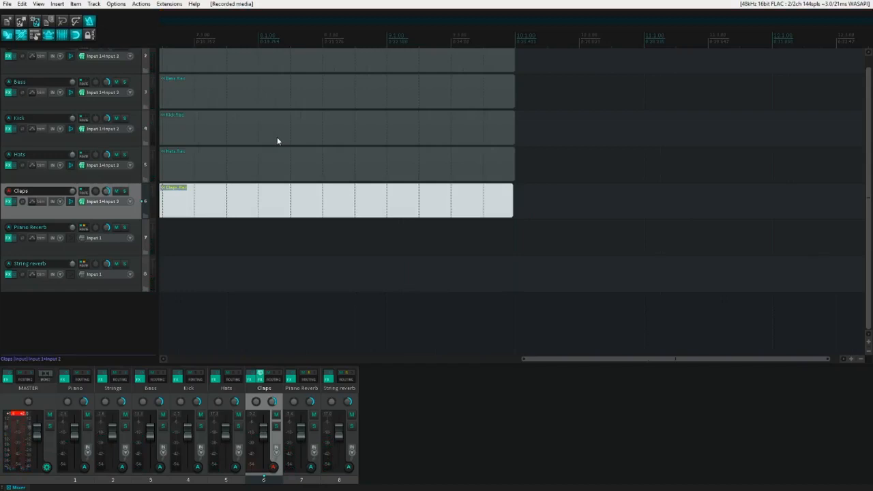
Step: Duplicate the Claps track, delete the copied items and clear the copy's name
key("ctrl+alt+d")
scroll(278, 141, "down", 1)
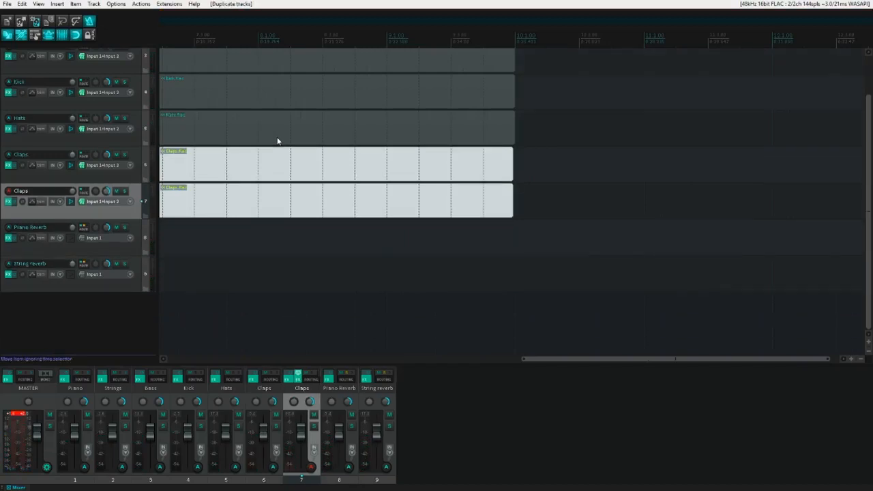
key("Delete")
key("F2")
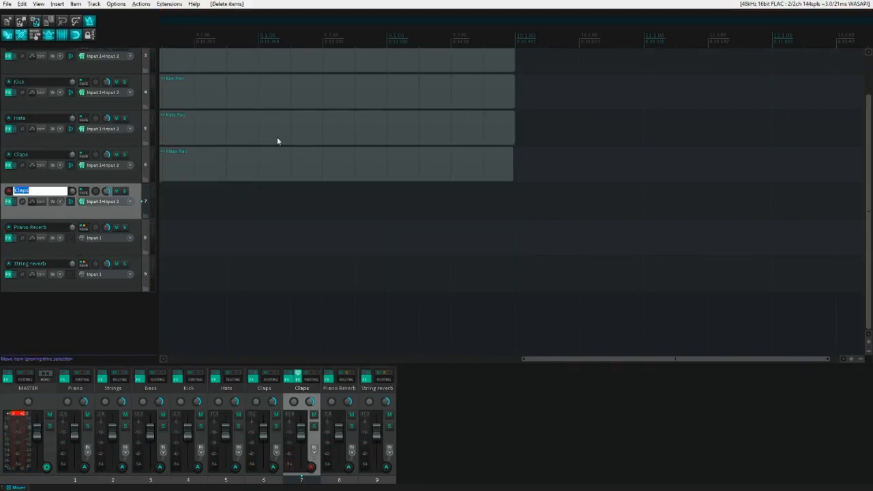
key("BackSpace")
key("Return")
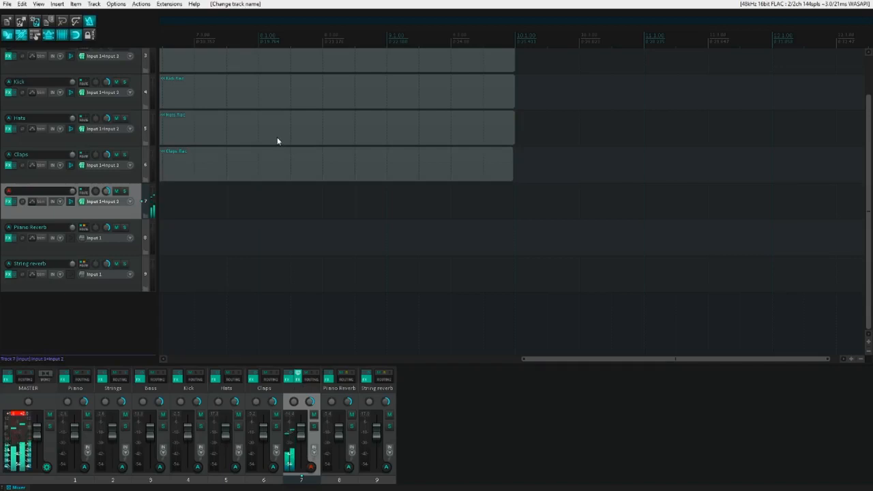
Step: Play the section from measure 6 and name the unnamed track E-Piano
key("space")
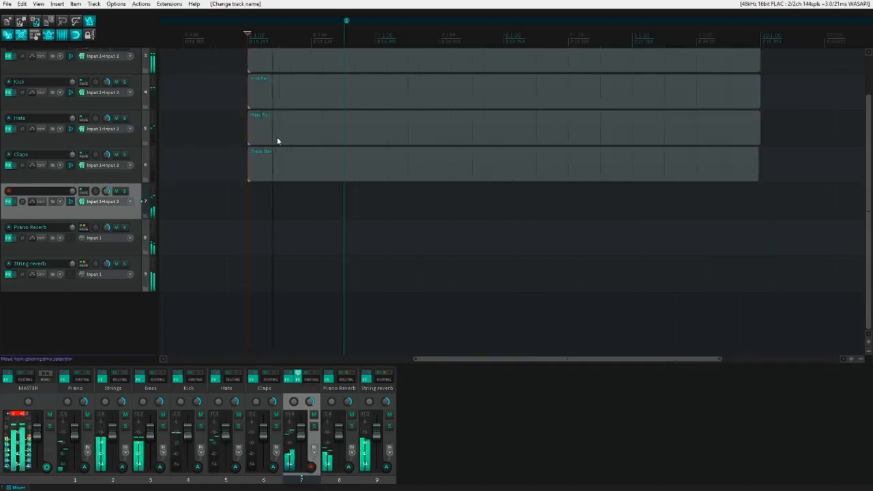
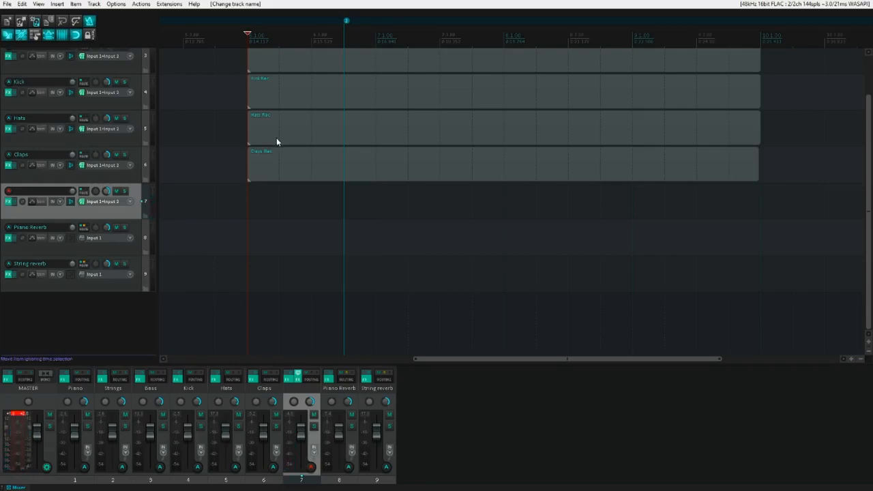
key("F2")
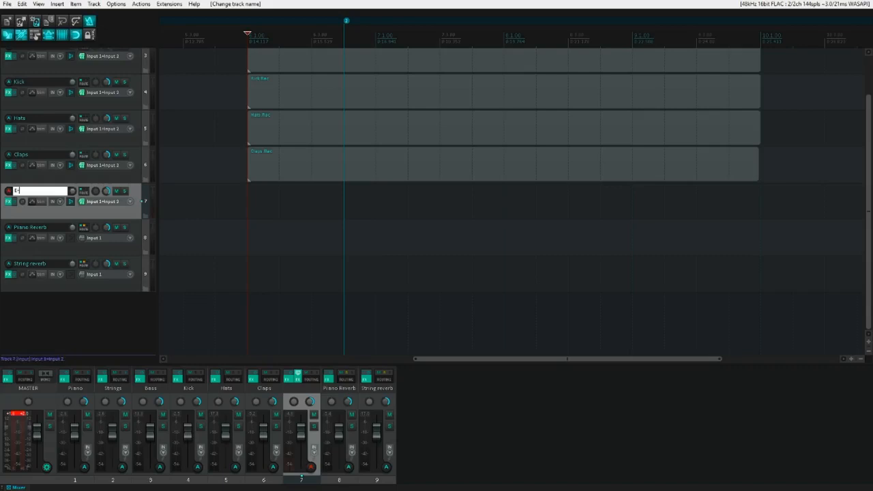
type("E-Piano")
key("Return")
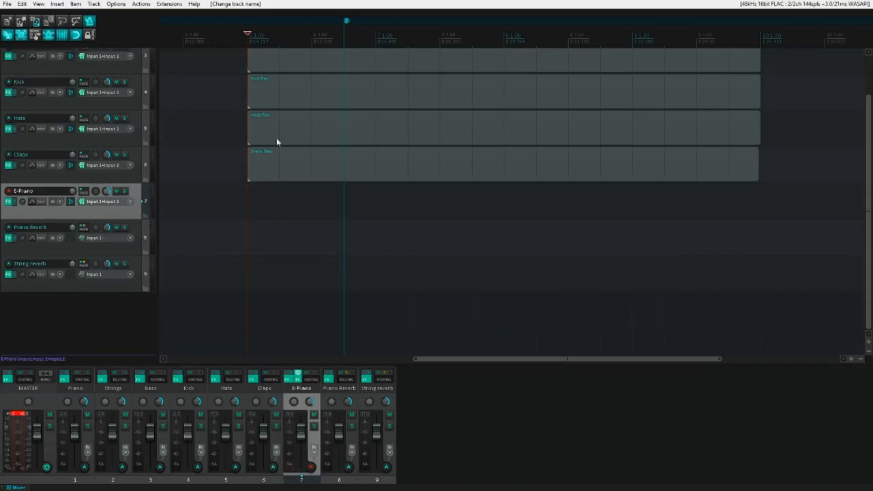
Step: Set a time selection from measure 6 to 10 and return to its start
key("Page_Down")
key("Page_Down")
key("Page_Down")
key("Page_Down")
key("Page_Down")
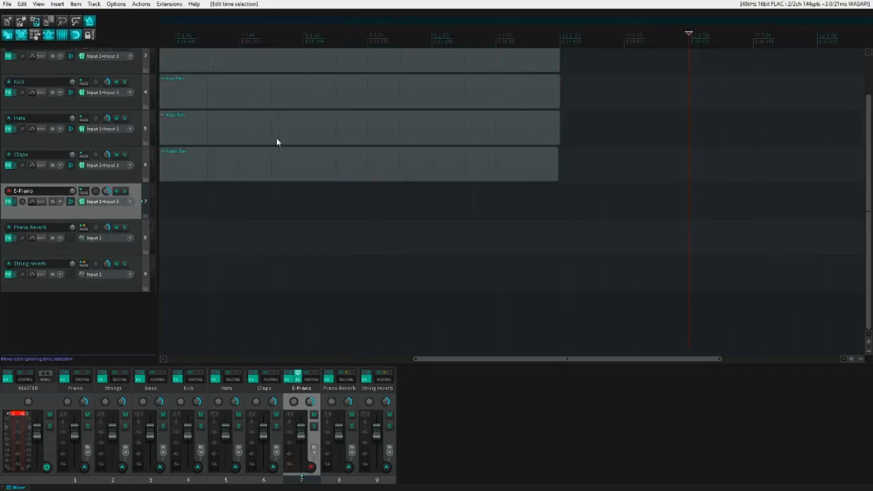
key("Page_Up")
key("bracketright")
key("Home")
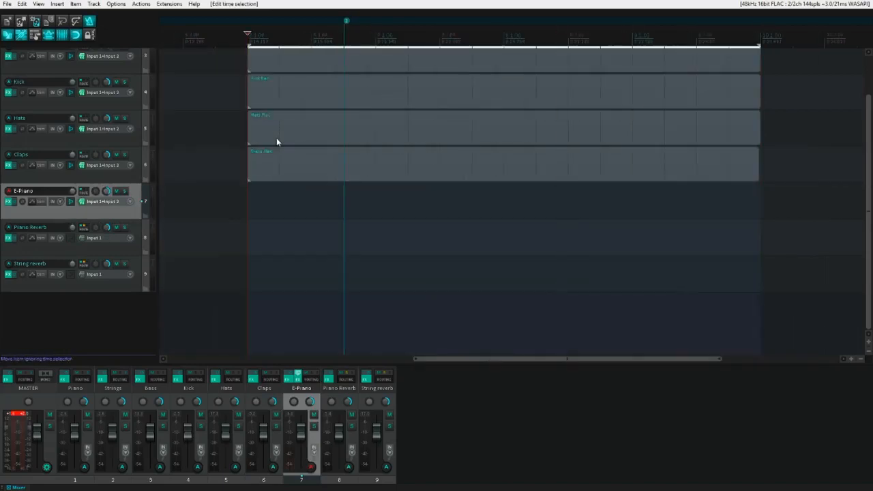
key("ctrl+r")
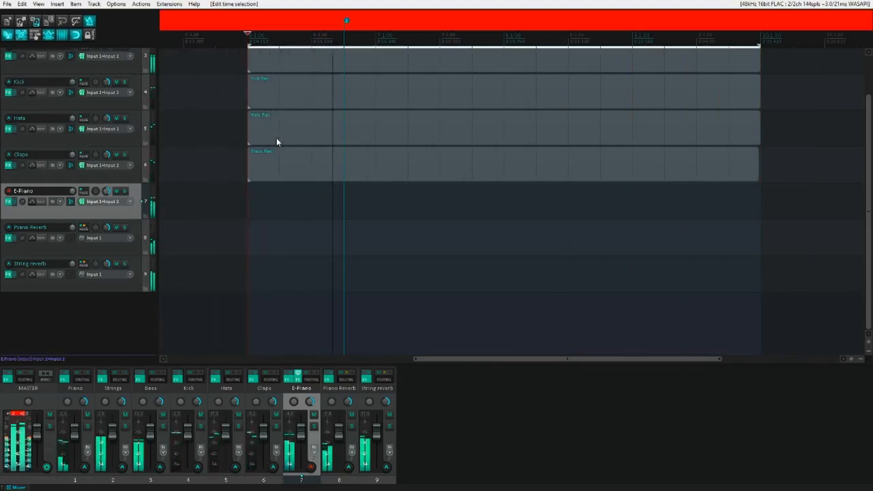
key("space")
key("ctrl+z")
Step: Record the E-Piano part over the time selection from measure 6 to 10 and play it back
key("ctrl+r")
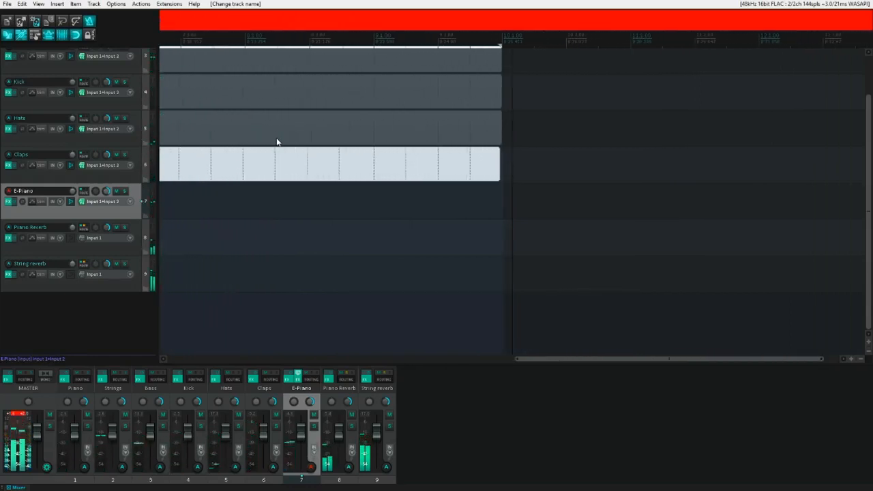
key("space")
key("space")
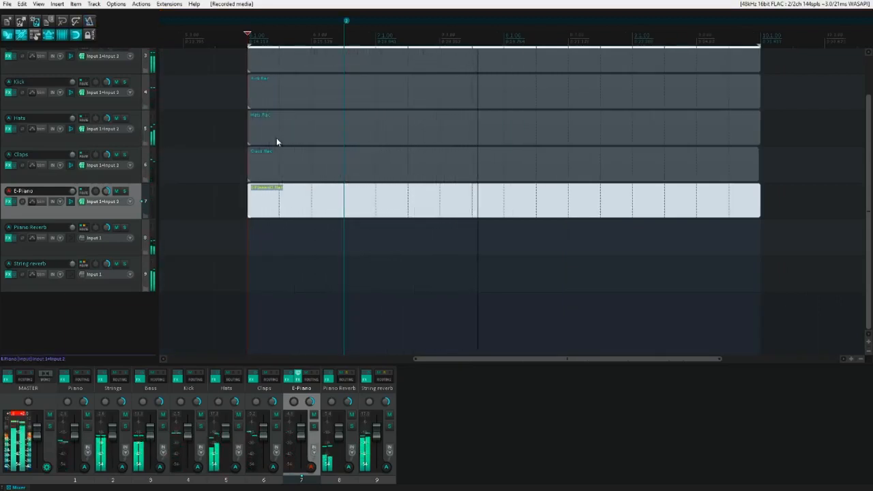
scroll(277, 142, "right", 5)
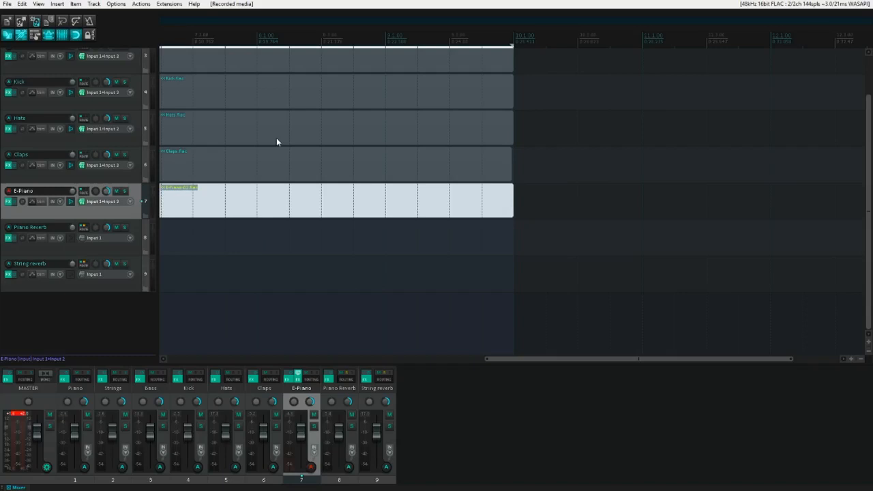
key("Escape")
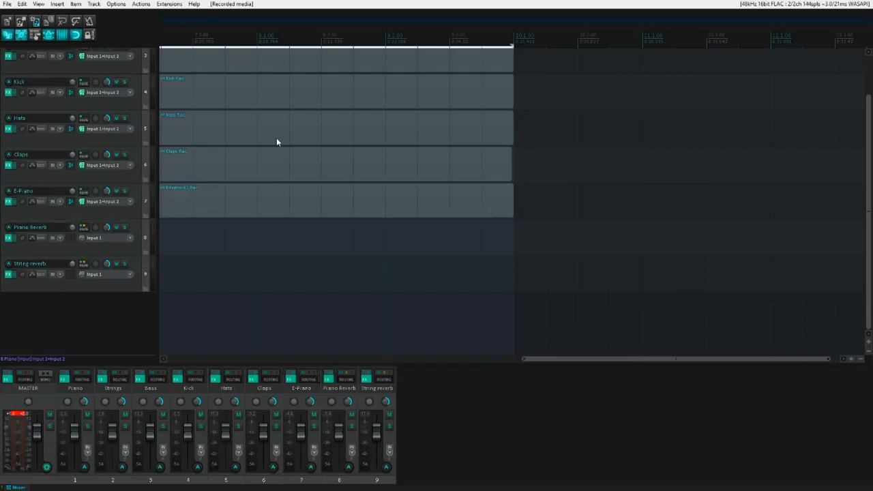
key("ctrl+z")
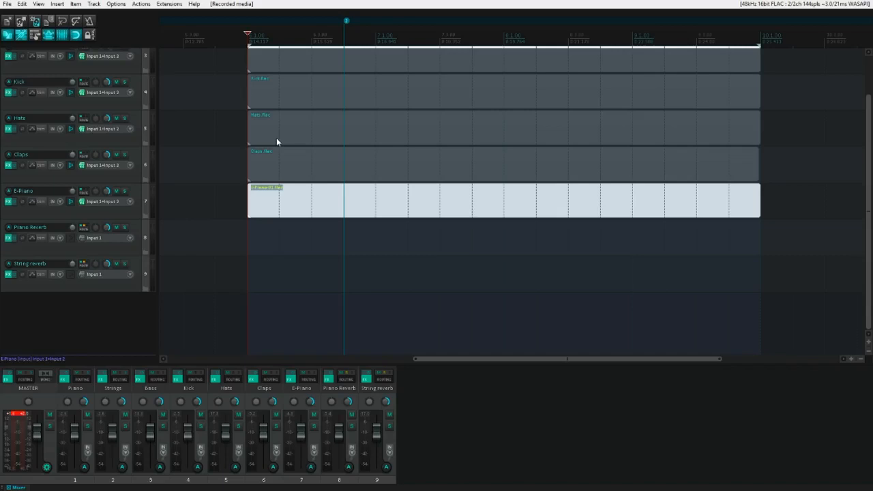
key("ctrl+z")
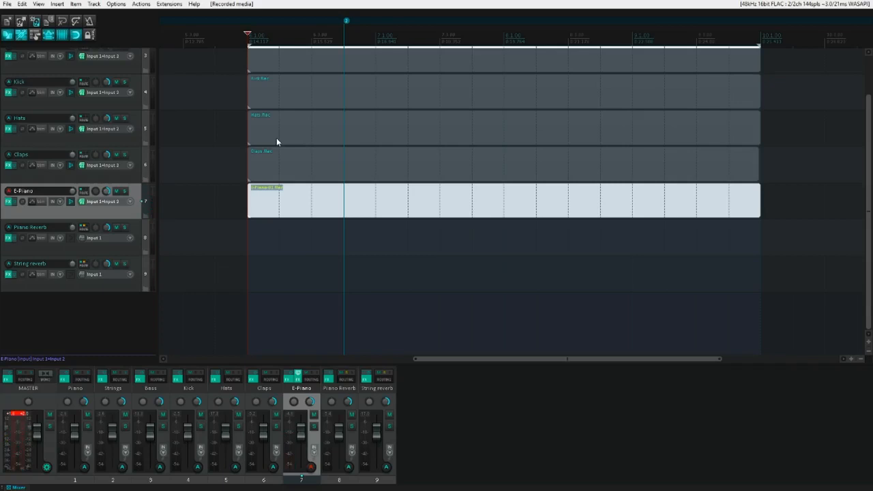
Step: Duplicate the E-Piano track, delete the copied items and clear the copy's name
key("ctrl+alt+d")
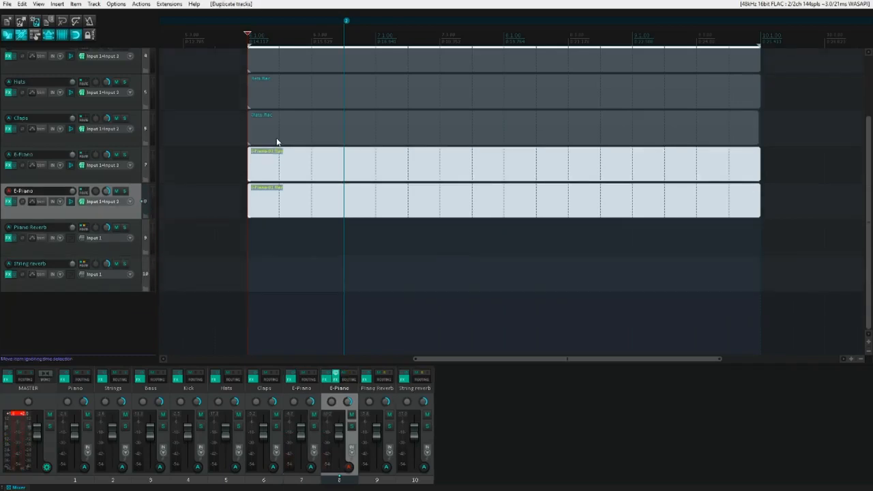
key("ctrl+alt+a")
key("Delete")
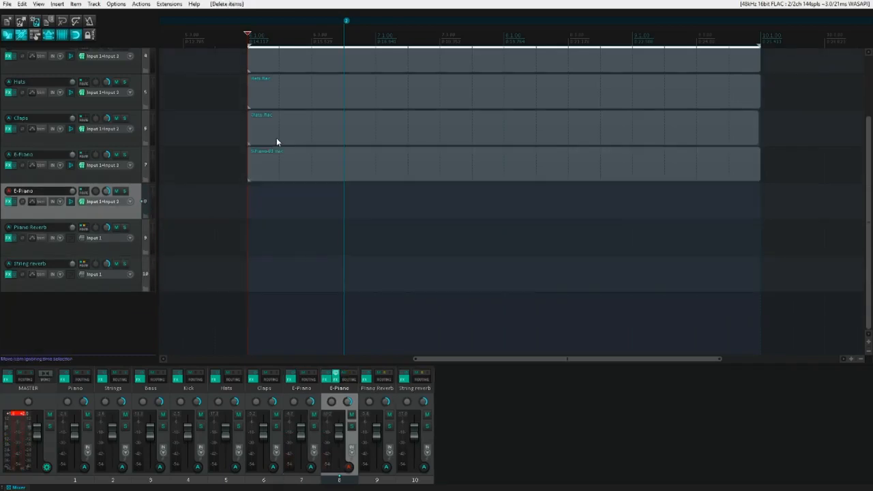
key("F2")
key("BackSpace")
key("Return")
Step: Play the section from measure 6 to try out a part on the unnamed track
key("Up")
key("Up")
key("Down")
key("Down")
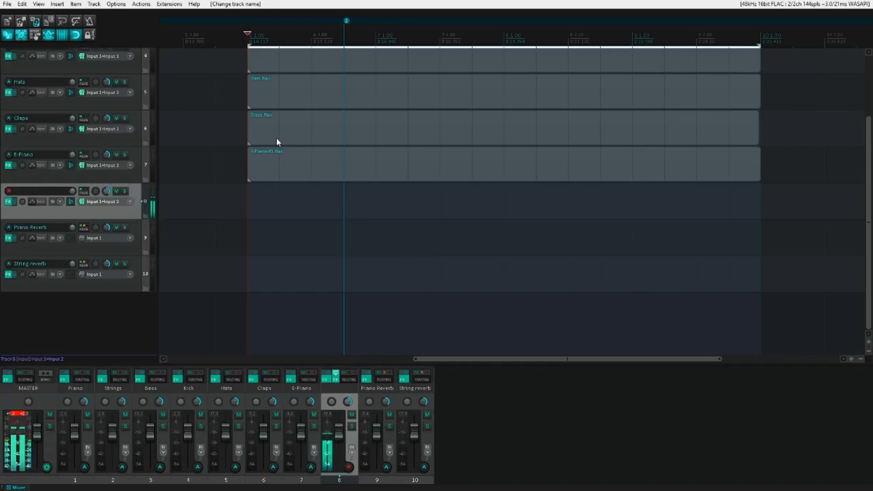
key("space")
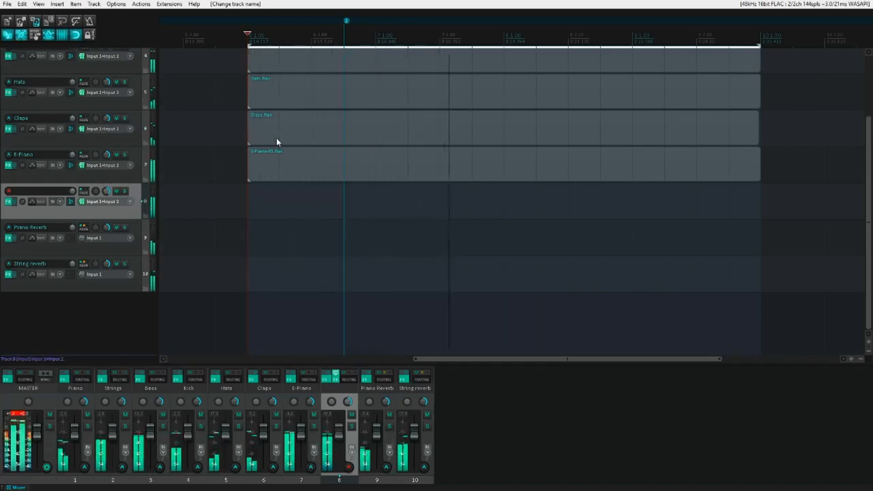
key("space")
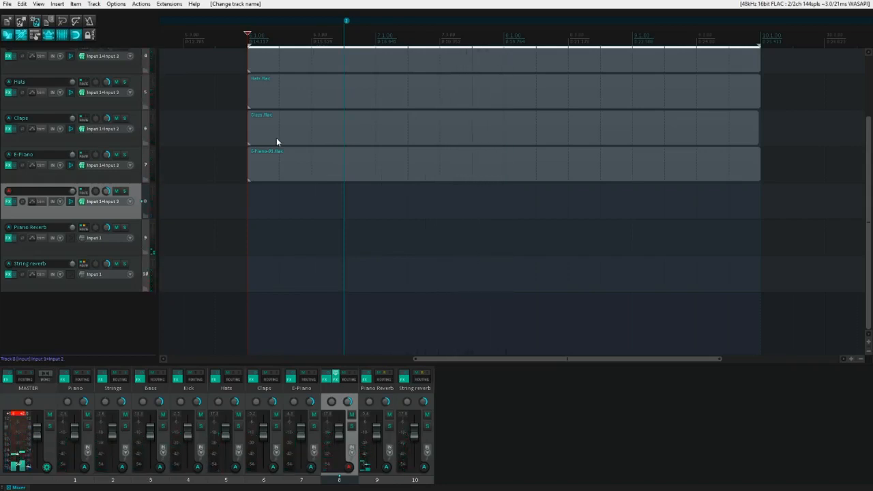
Step: Record a part on the unnamed track from measure 6 to 10 and name the track E-Piano tune
key("ctrl+r")
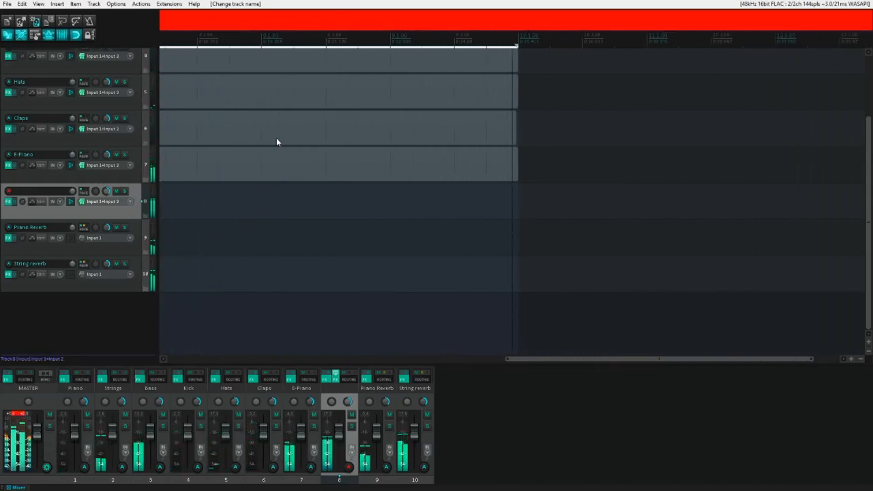
key("space")
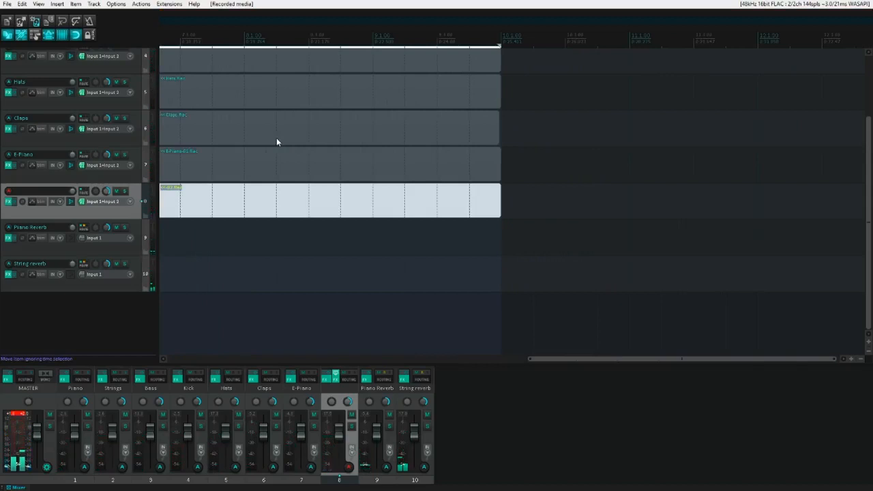
key("space")
key("F2")
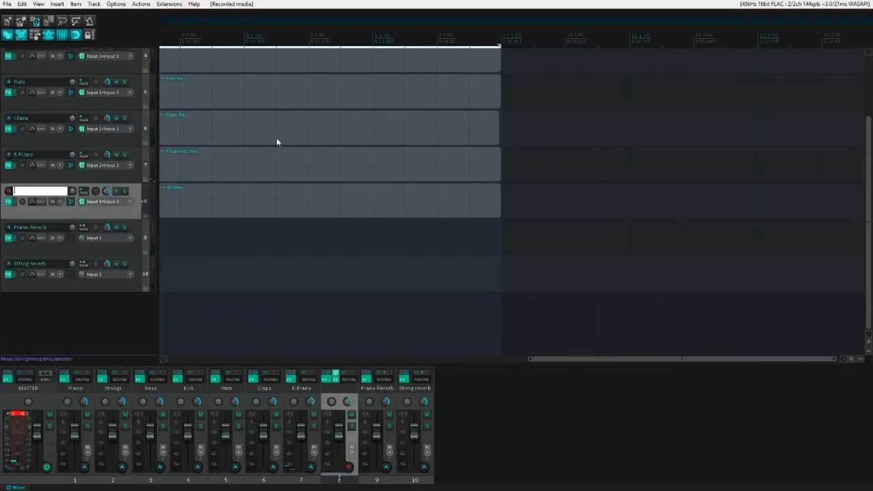
type("E-Piano tune")
key("Return")
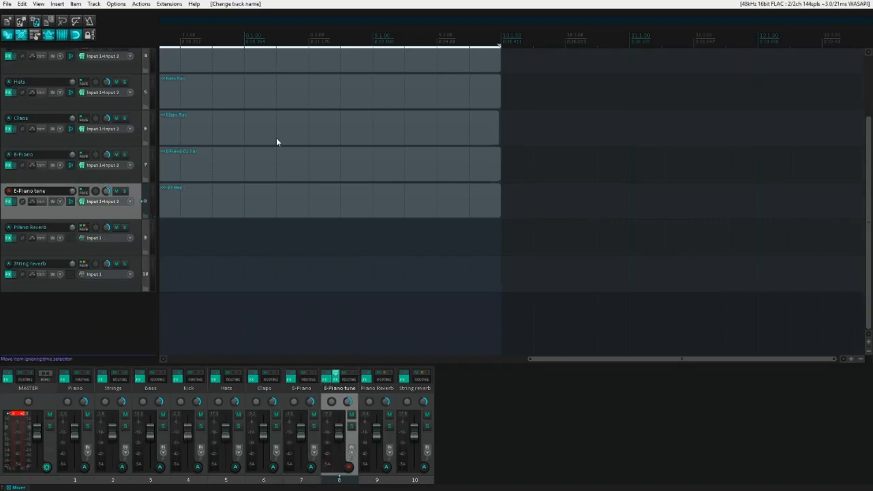
Step: Duplicate the E-Piano tune track with the copy's name cleared, and view the copy's FX chain
key("ctrl+alt+d")
key("F2")
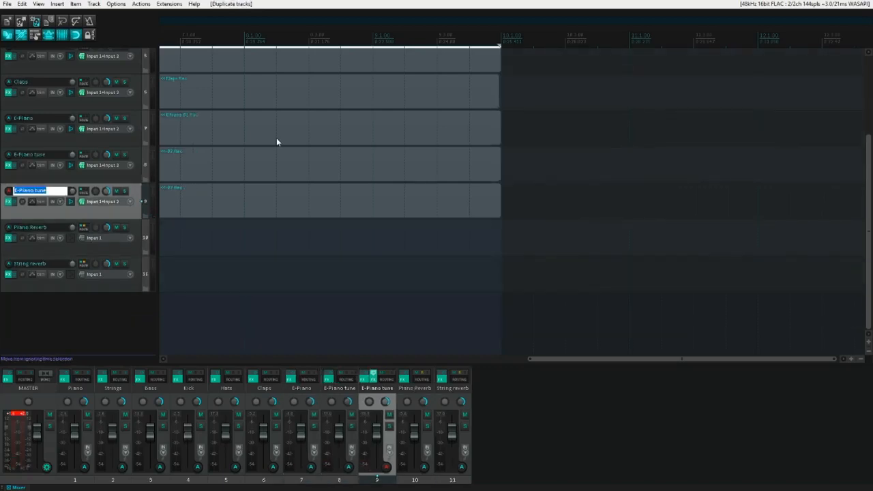
key("BackSpace")
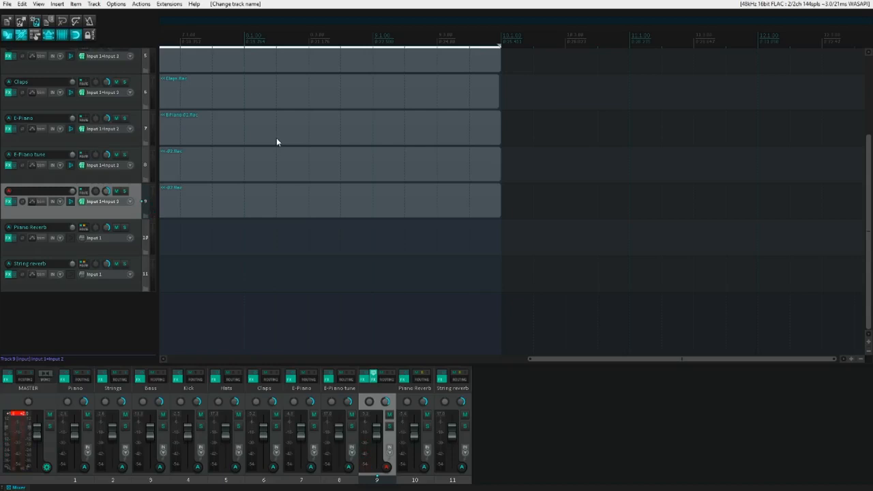
key("End")
key("Home")
key("f")
key("f")
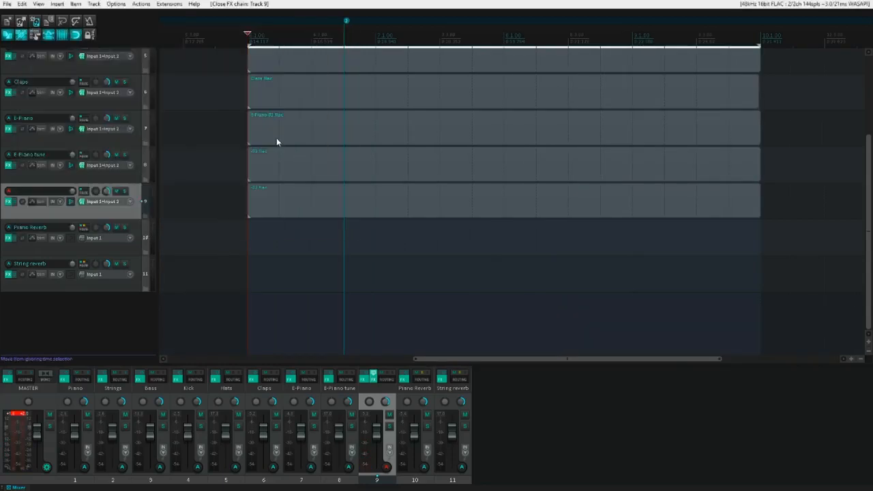
Step: Name the copied track Flute and play the section from measure 6
key("F2")
type("Flute")
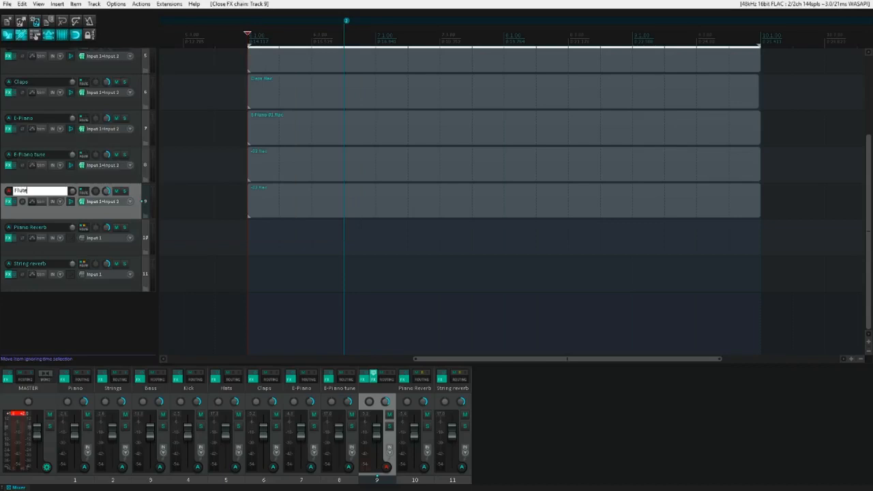
key("Return")
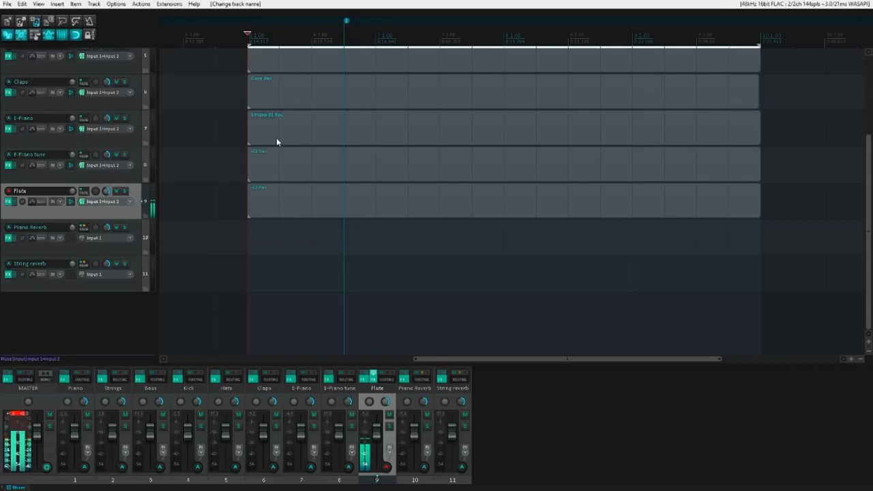
key("space")
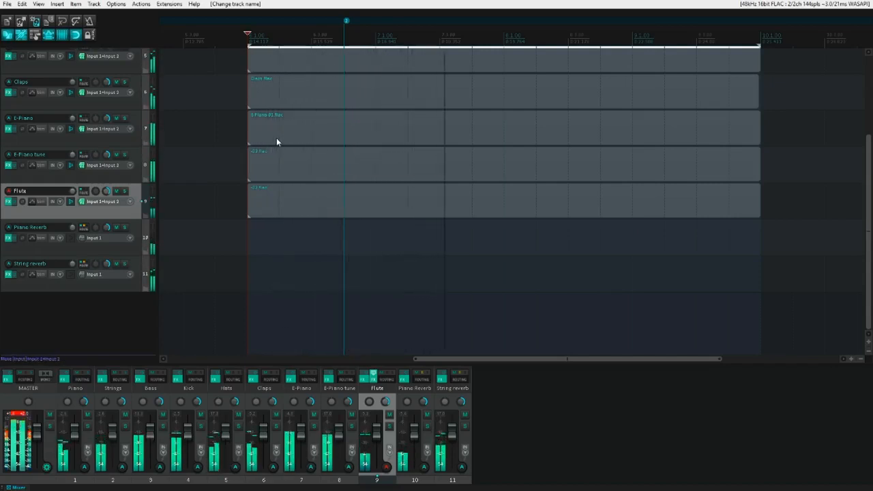
key("space")
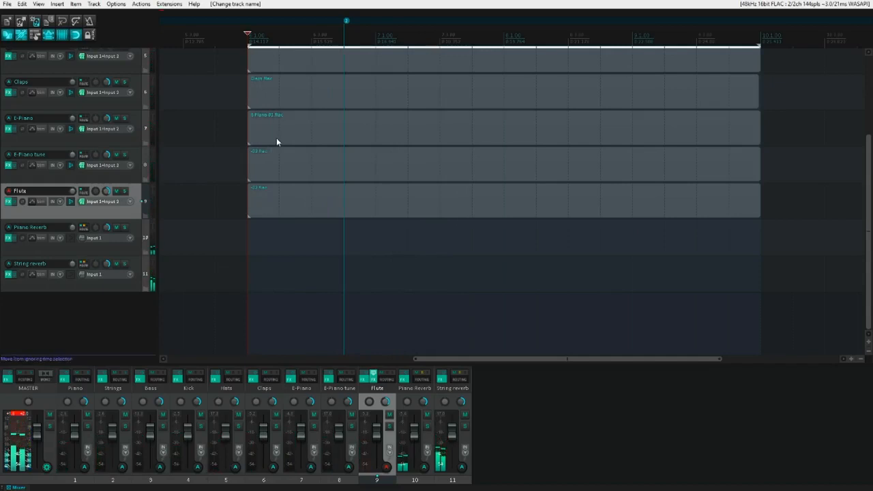
Step: Record a part on the Flute track from measure 6 to 10 and play the section back from measure 6
key("ctrl+r")
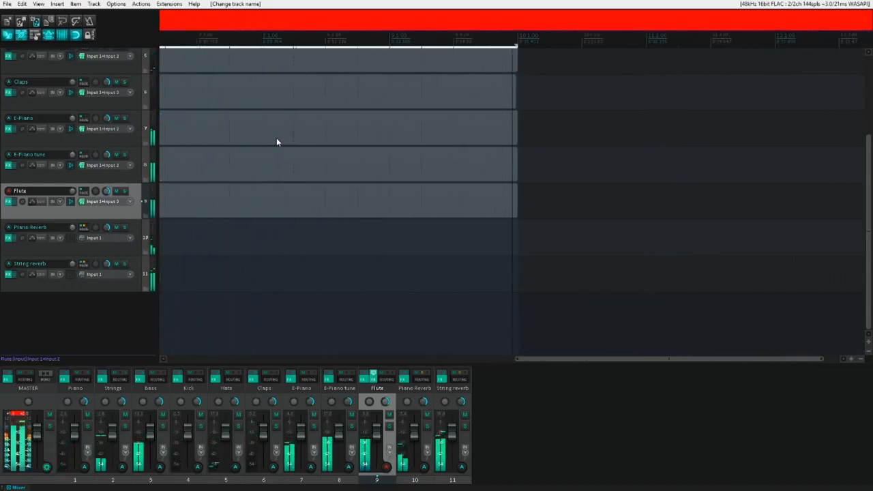
key("space")
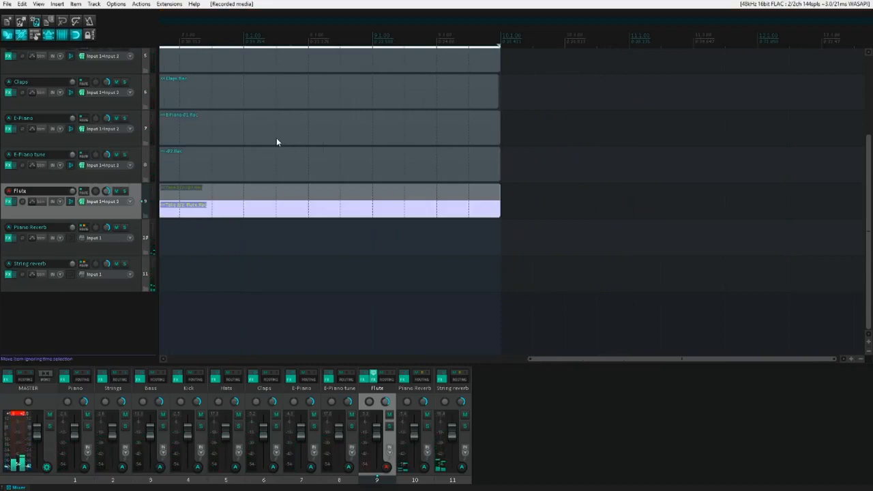
key("space")
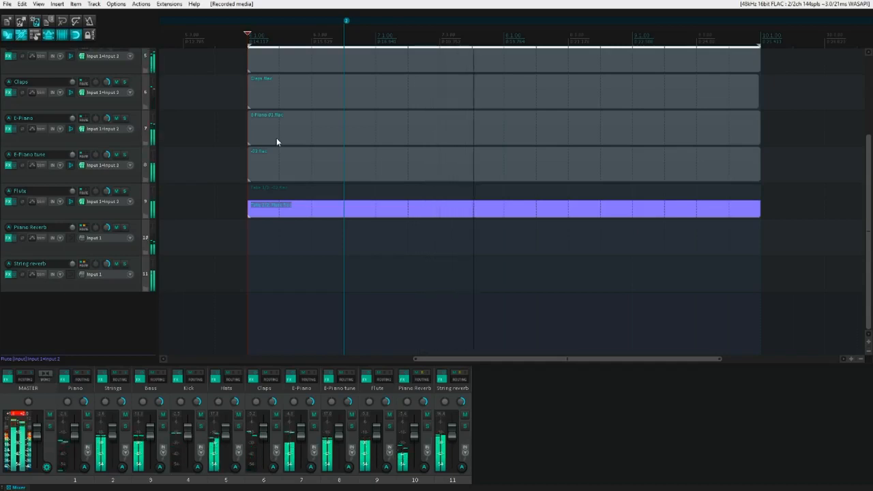
key("space")
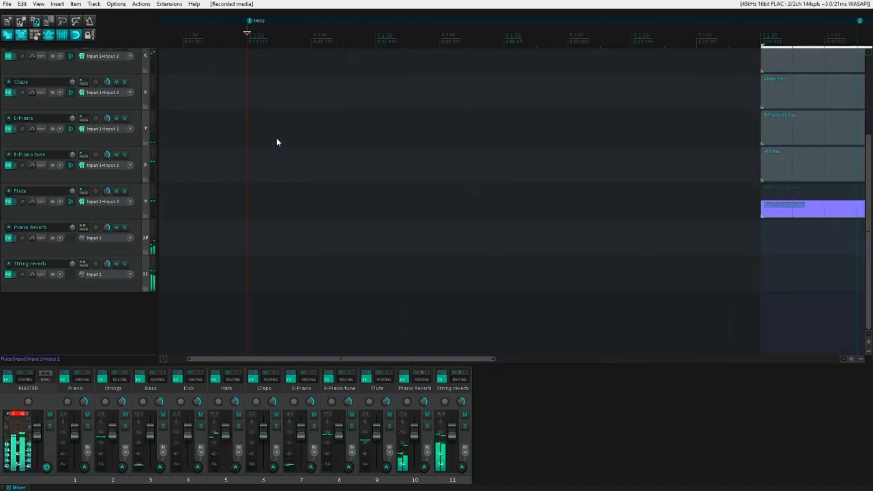
Step: Play the whole arrangement from the Intro marker at measure 2, select the Piano track during playback, and stop after the repeated section
key("space")
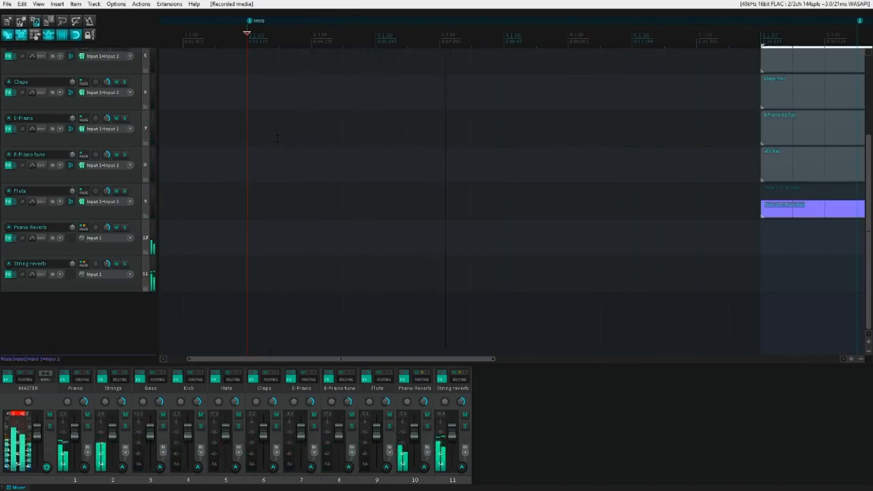
key("ctrl+alt+Home")
key("ctrl+alt+Down")
key("ctrl+alt+Up")
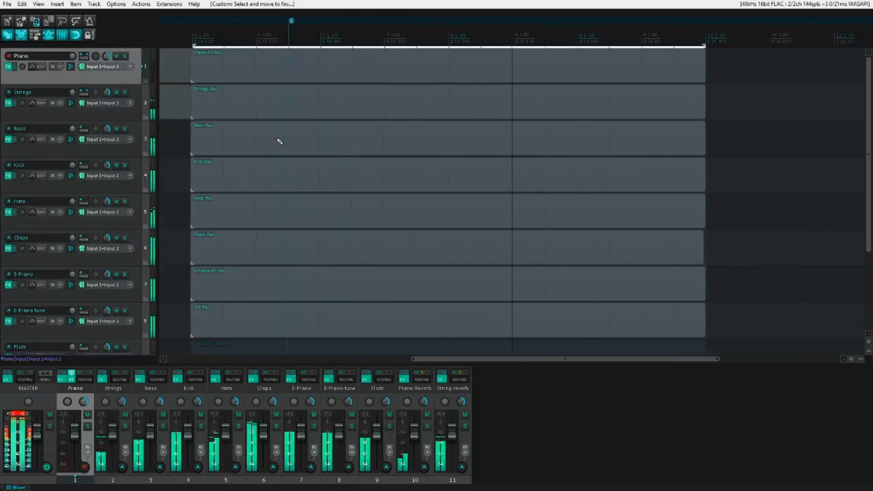
scroll(279, 141, "down", 4)
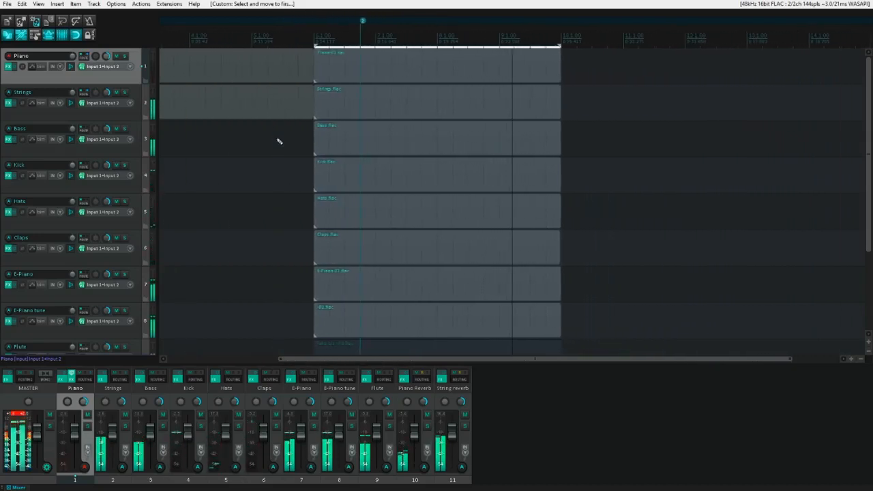
scroll(279, 142, "up", 1)
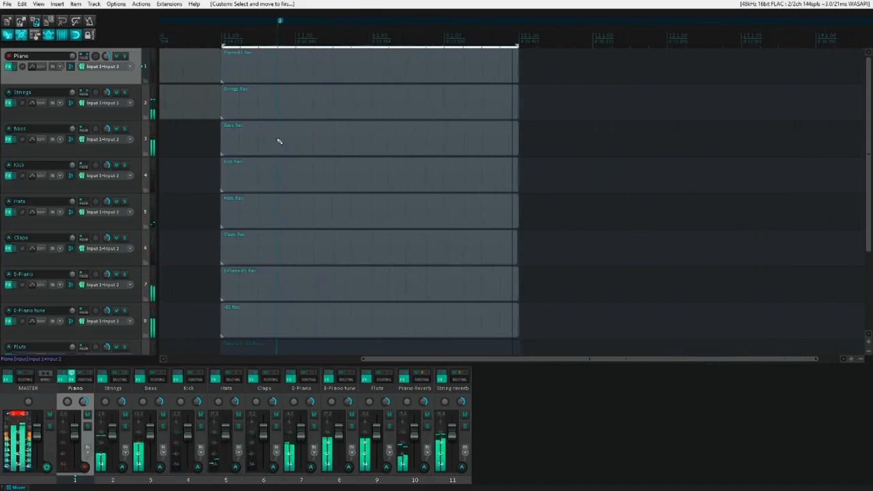
scroll(280, 141, "up", 3)
scroll(279, 141, "down", 2)
key("space")
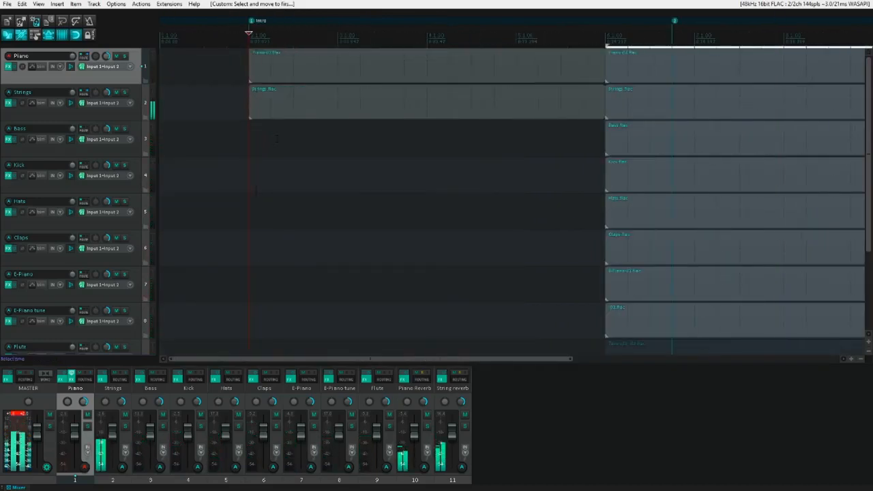